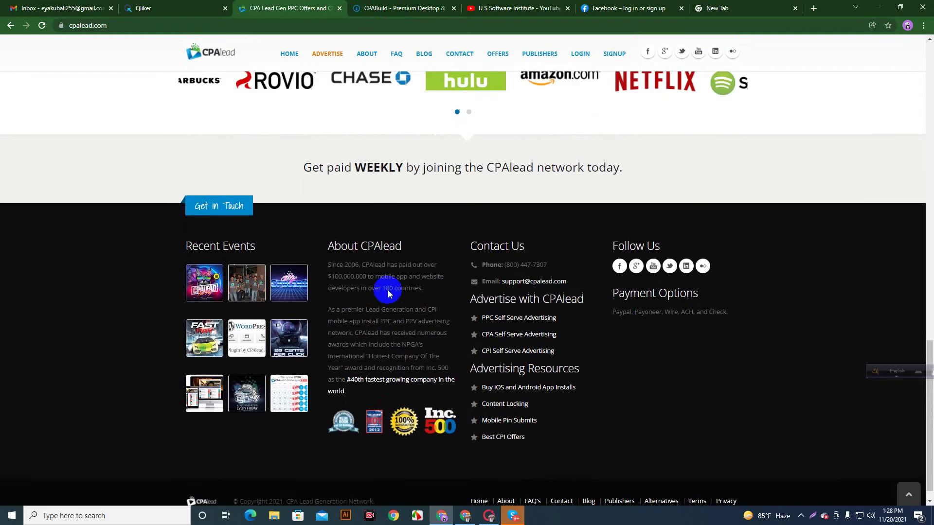
Step: Scroll through the CPAlead homepage to review its features
scroll(388, 290, up, 13)
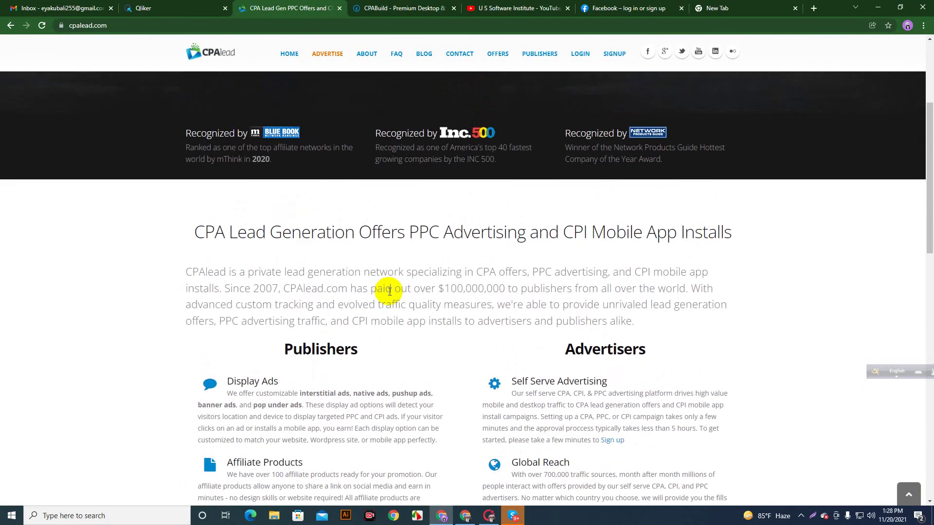
scroll(386, 294, up, 4)
scroll(448, 319, down, 8)
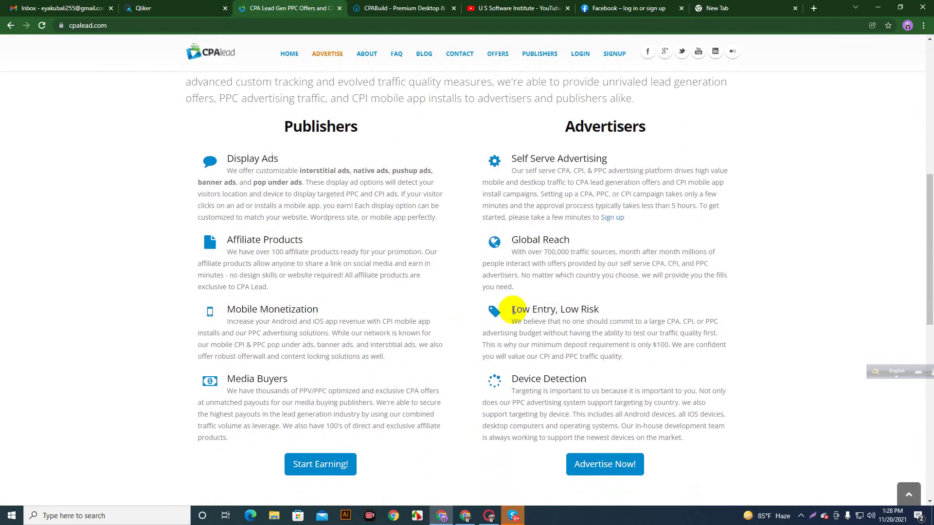
scroll(511, 314, down, 3)
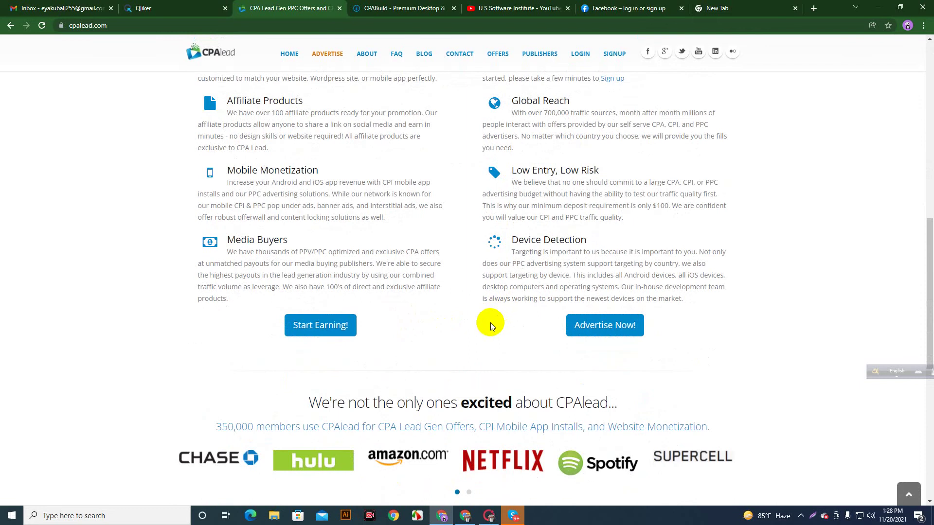
scroll(497, 316, up, 5)
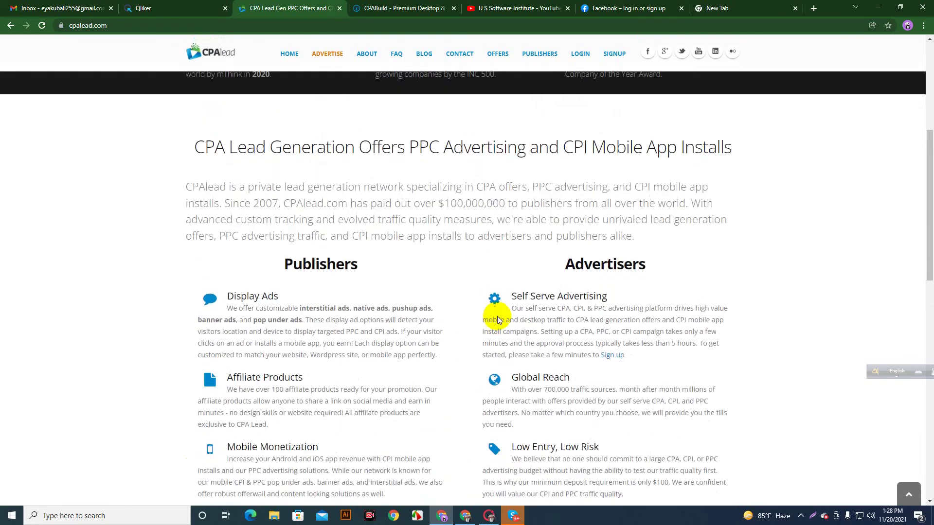
scroll(494, 315, up, 5)
Step: Glance at the Qliker site, then return to CPAlead and scroll its page again
click(144, 8)
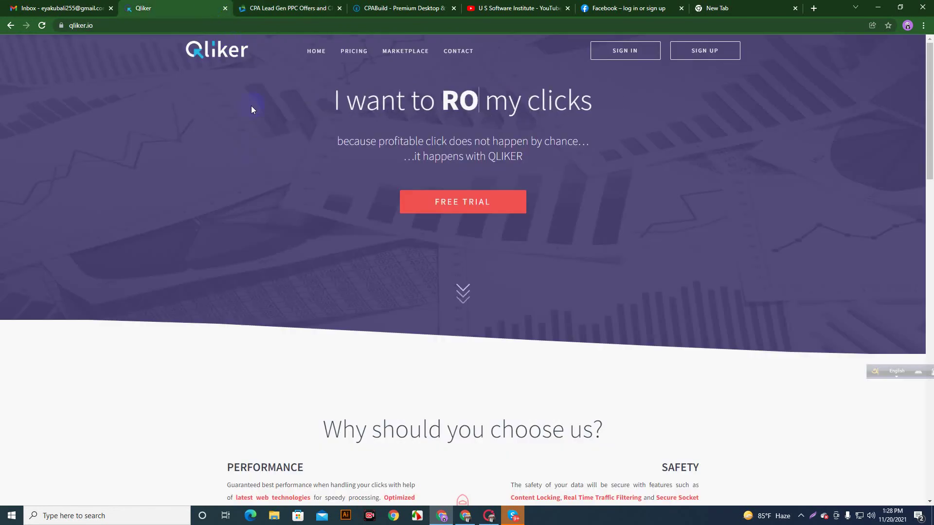
key(ctrl+Tab)
scroll(535, 310, down, 5)
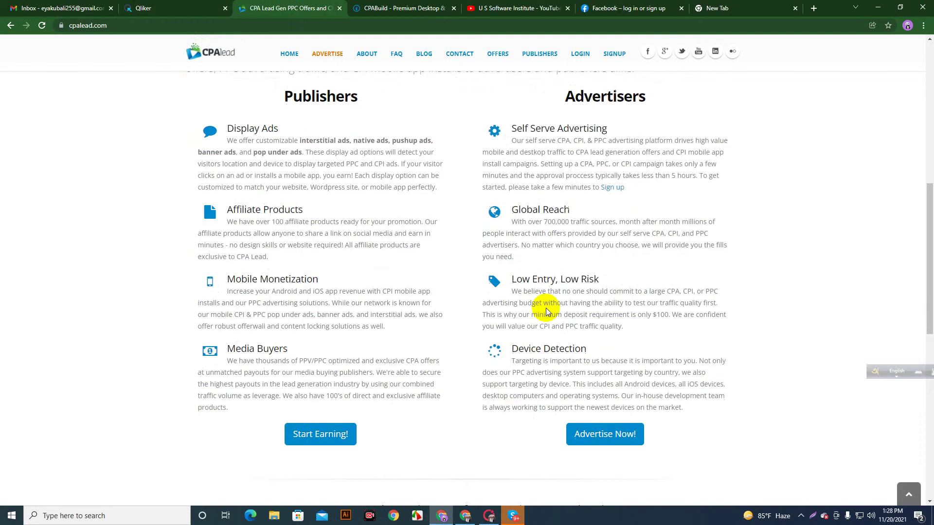
scroll(545, 312, down, 5)
scroll(403, 255, up, 5)
Step: Look over the CPABuild and Qliker sites, ending on the U S Software Institute YouTube channel
click(384, 8)
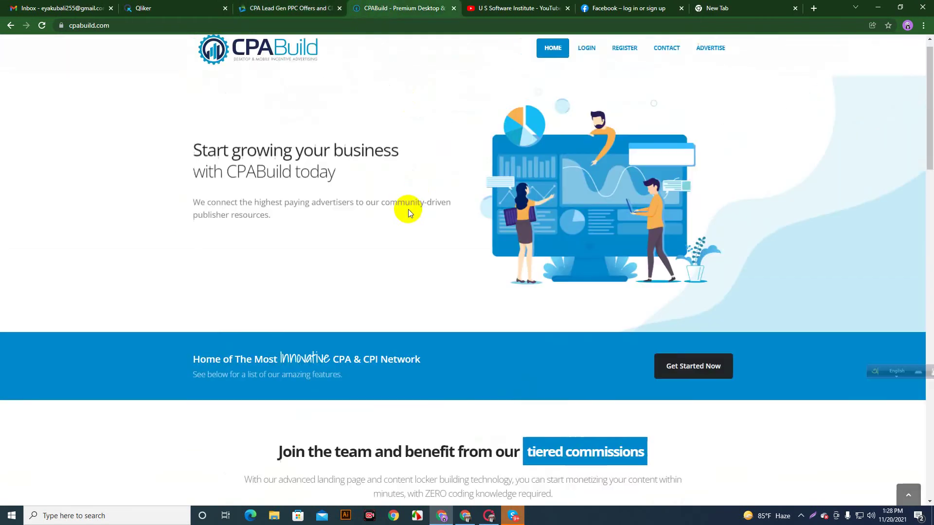
click(144, 8)
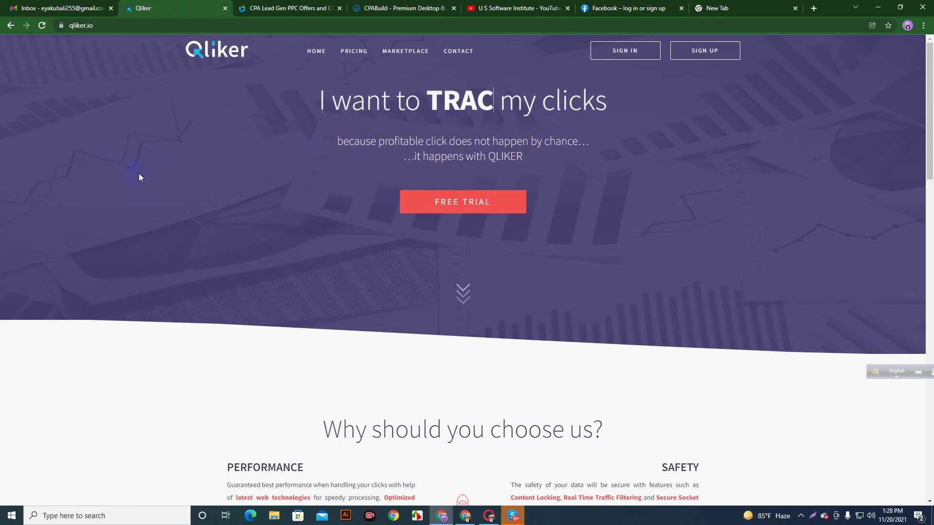
scroll(234, 209, down, 3)
scroll(250, 223, up, 3)
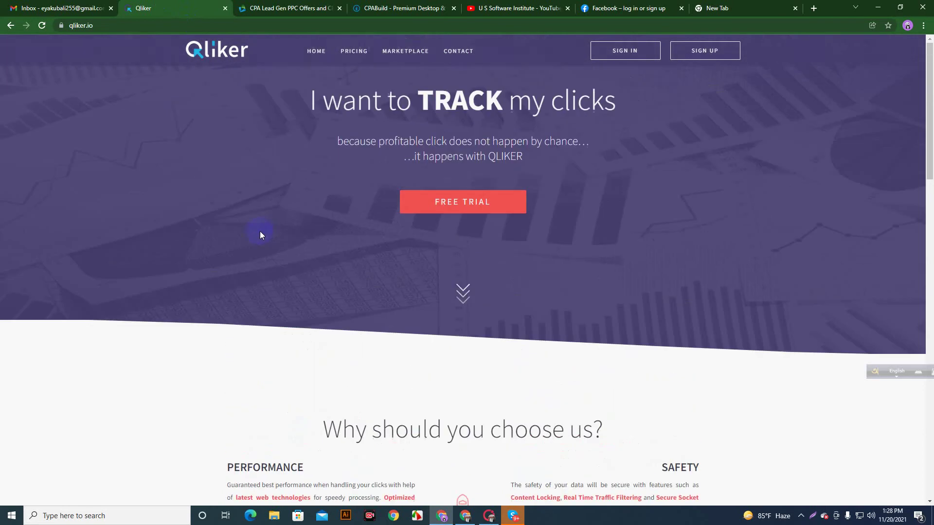
scroll(263, 229, down, 1)
scroll(273, 214, down, 12)
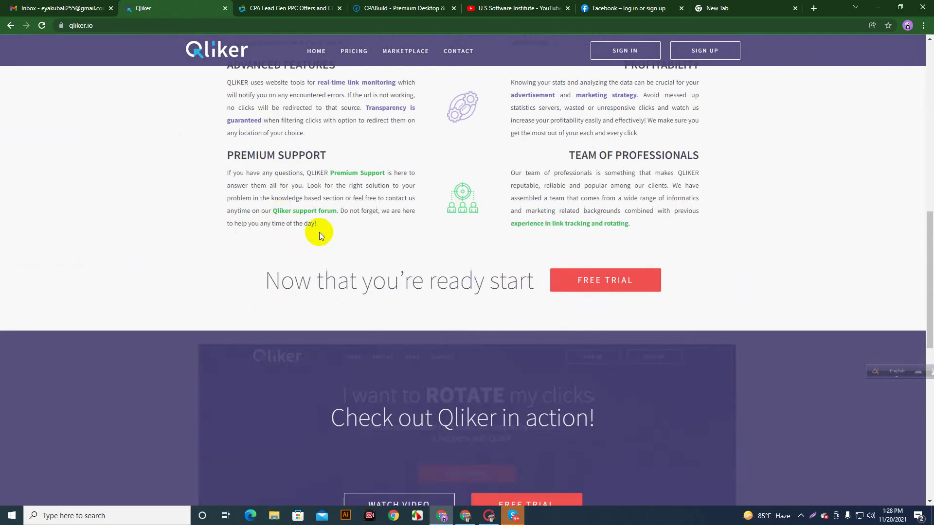
scroll(316, 229, up, 12)
scroll(326, 220, up, 1)
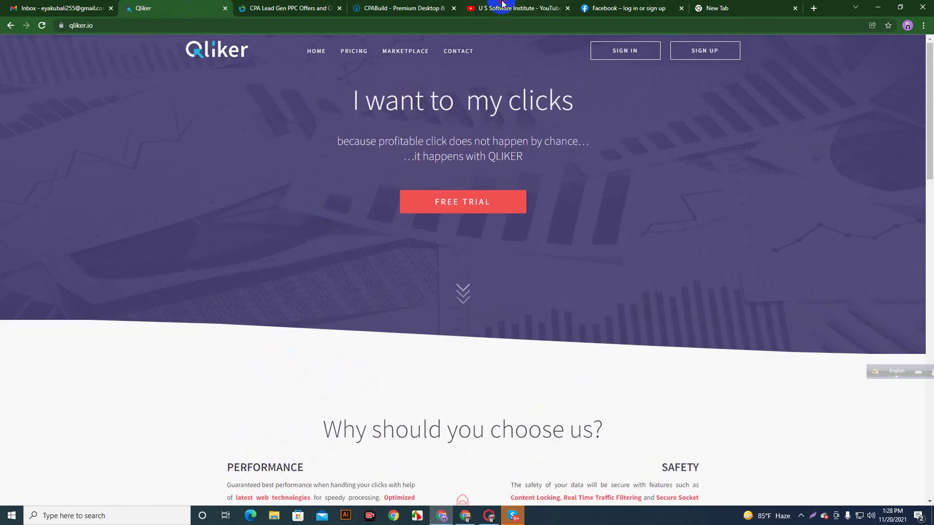
click(501, 8)
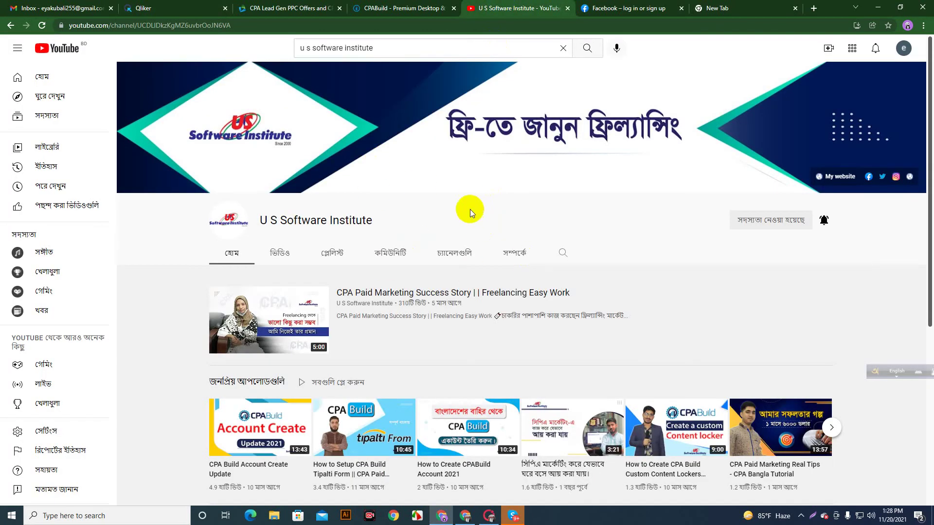
Step: Glance at the Facebook login tab, then browse the U S Software Institute channel's uploads
click(588, 8)
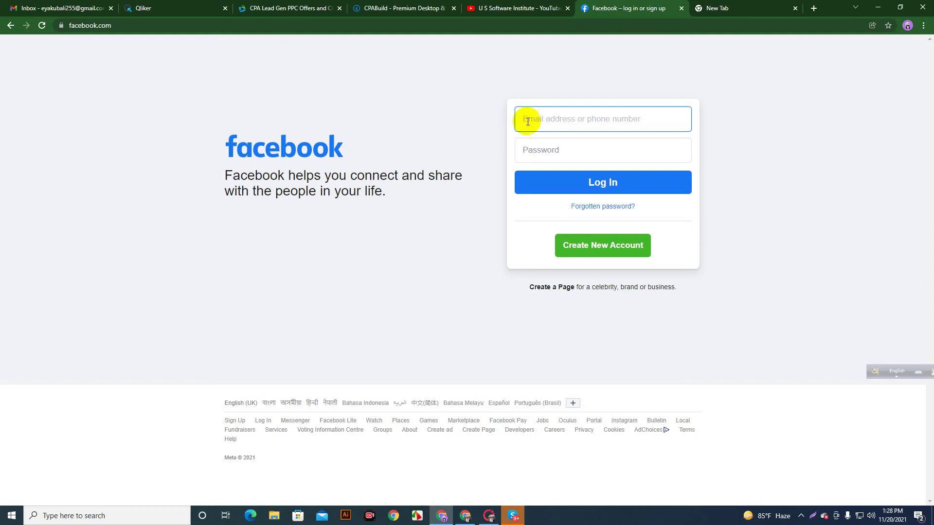
click(513, 8)
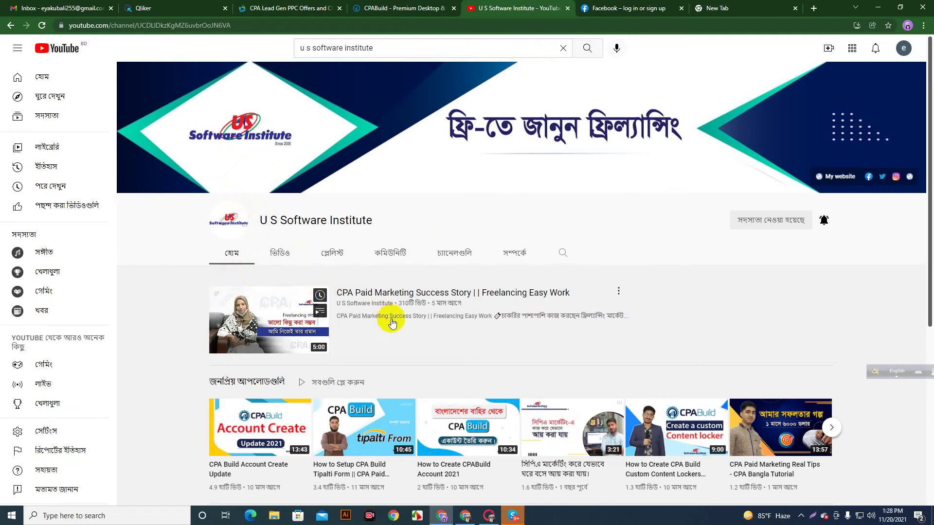
scroll(423, 372, down, 5)
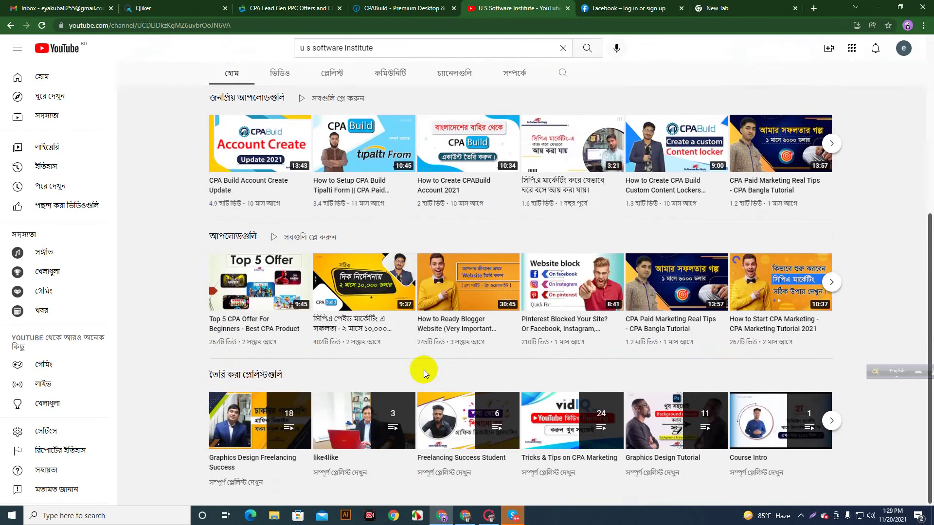
scroll(441, 360, up, 5)
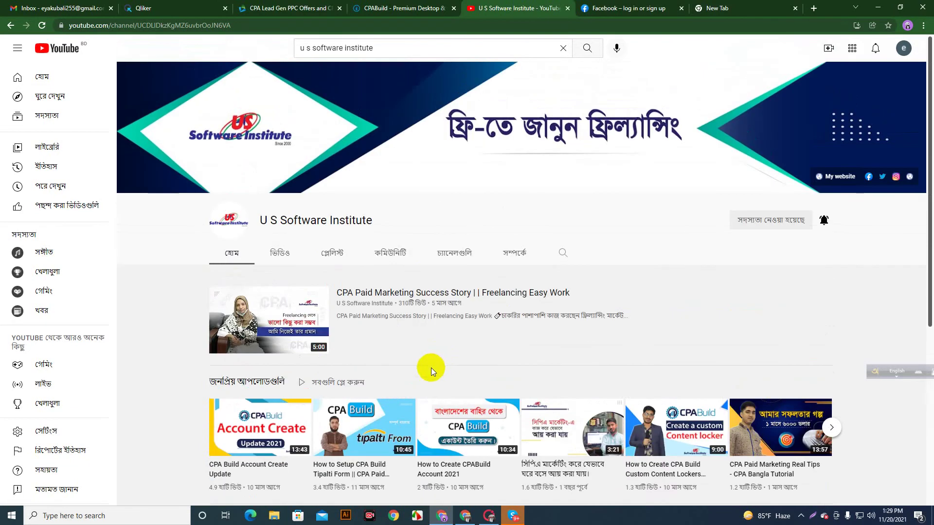
Step: Log into CPAlead as a publisher with the Google account, then glance at CPABuild
click(177, 6)
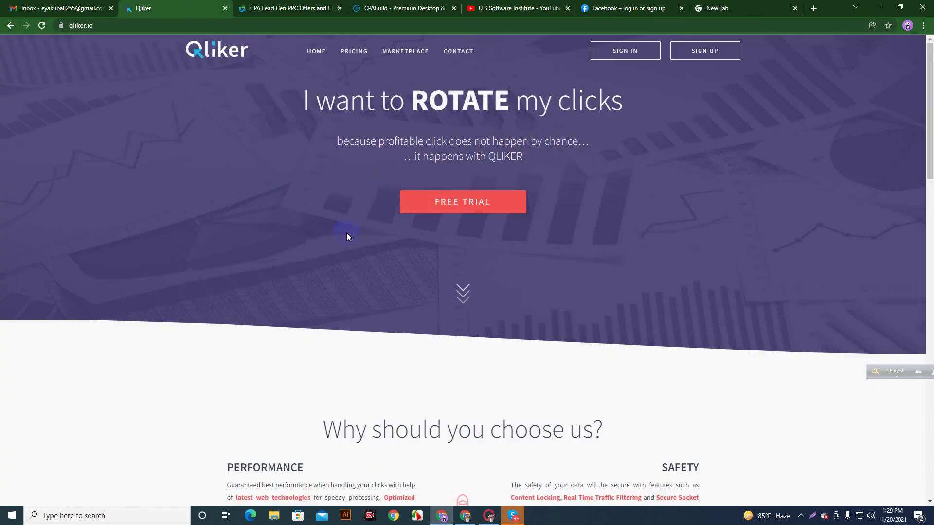
click(306, 9)
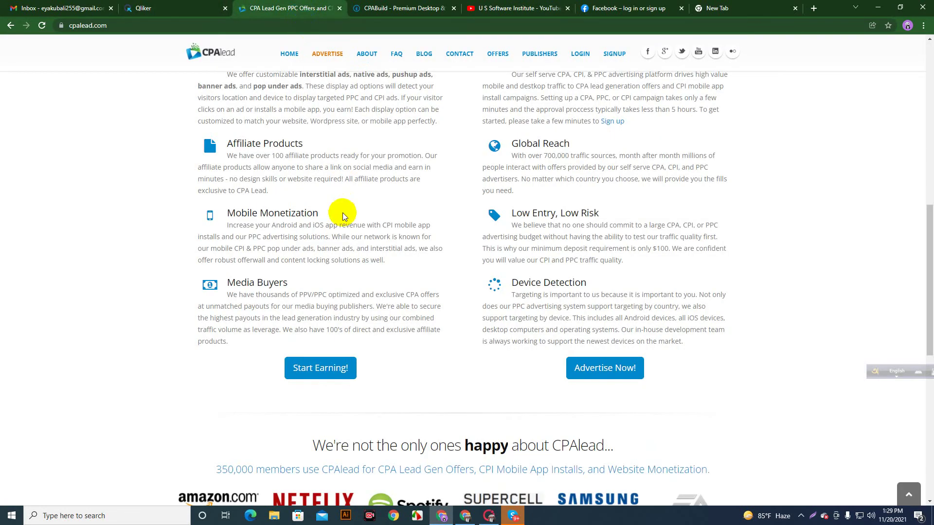
scroll(343, 212, up, 10)
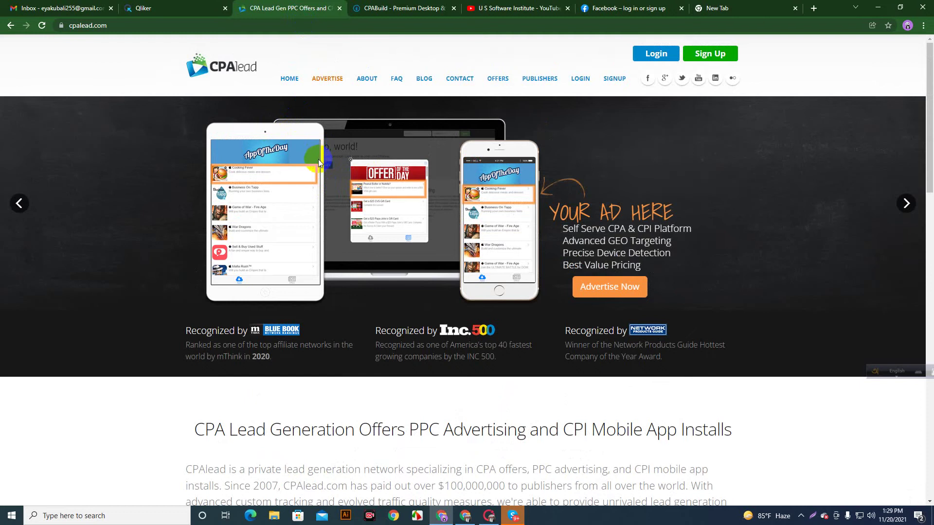
click(657, 54)
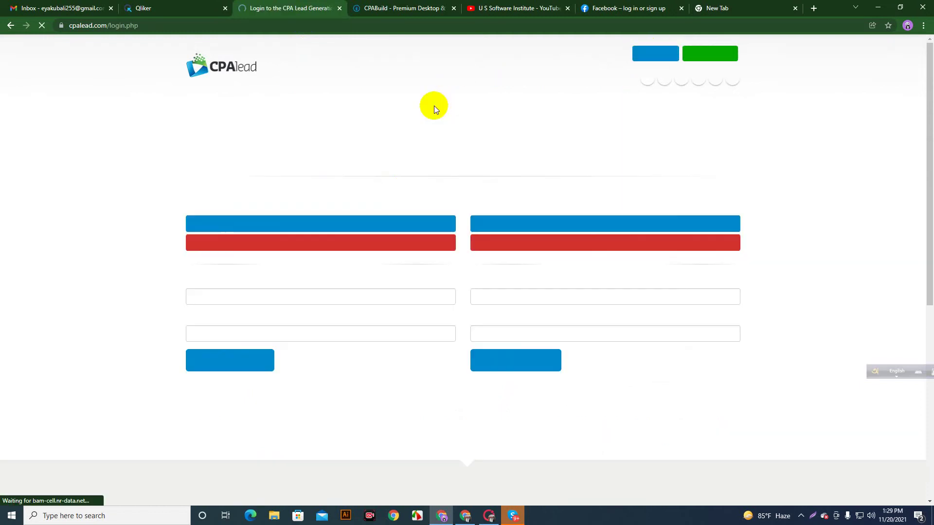
click(316, 245)
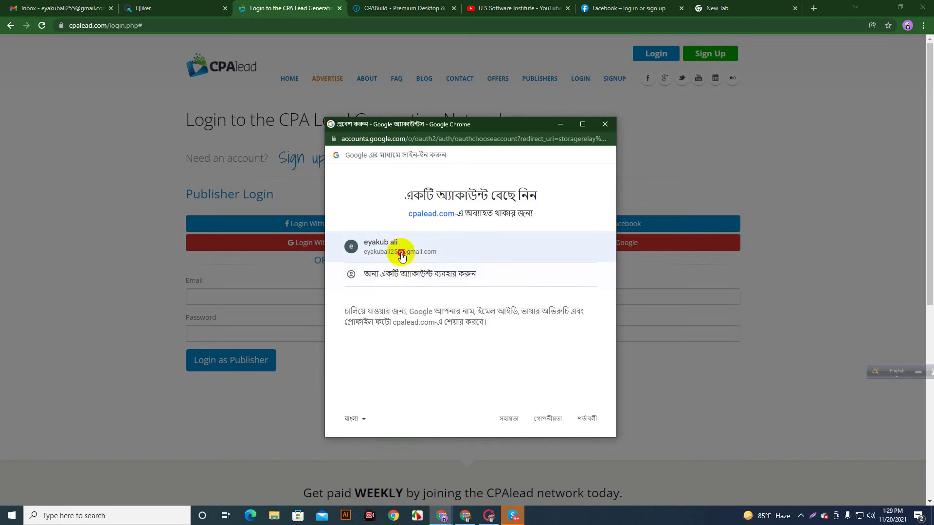
click(401, 251)
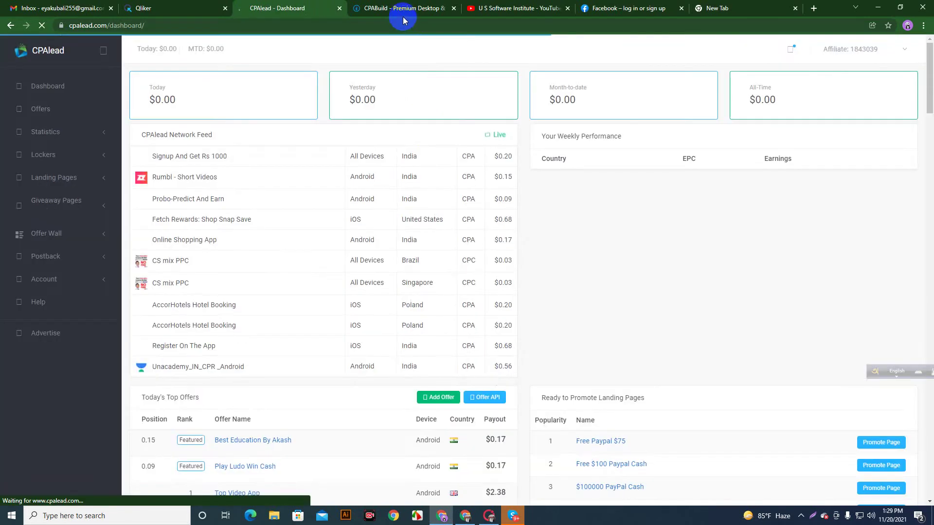
click(397, 8)
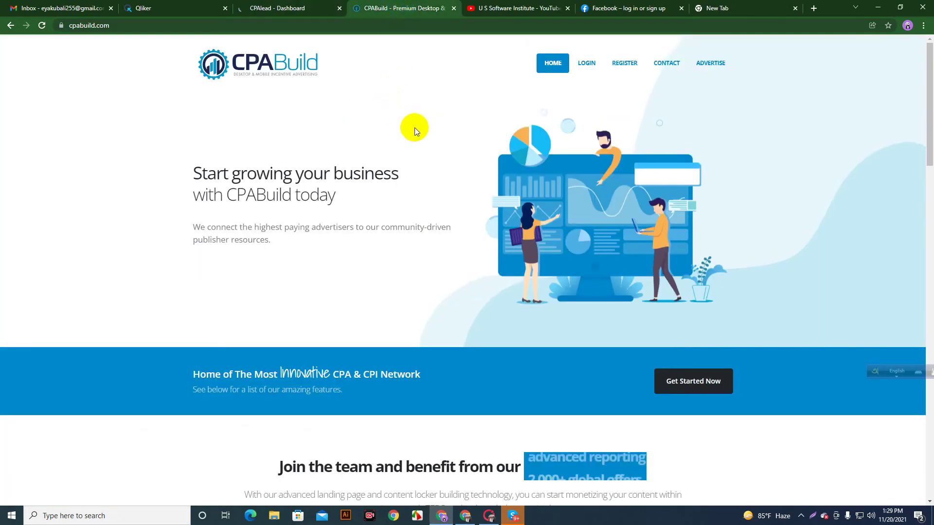
scroll(347, 144, down, 2)
Step: Return to the CPAlead dashboard and scroll through it
click(312, 9)
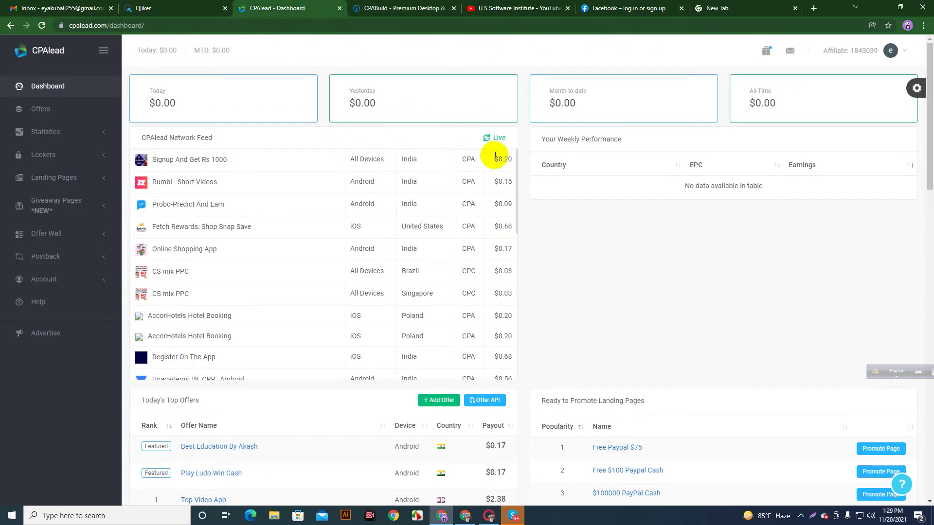
scroll(488, 195, down, 1)
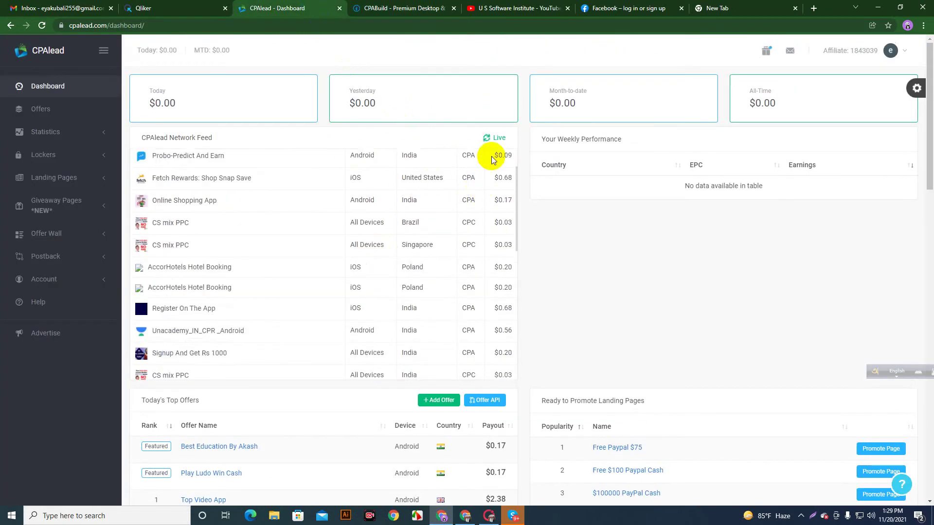
scroll(480, 184, down, 2)
scroll(667, 301, down, 2)
scroll(667, 301, up, 2)
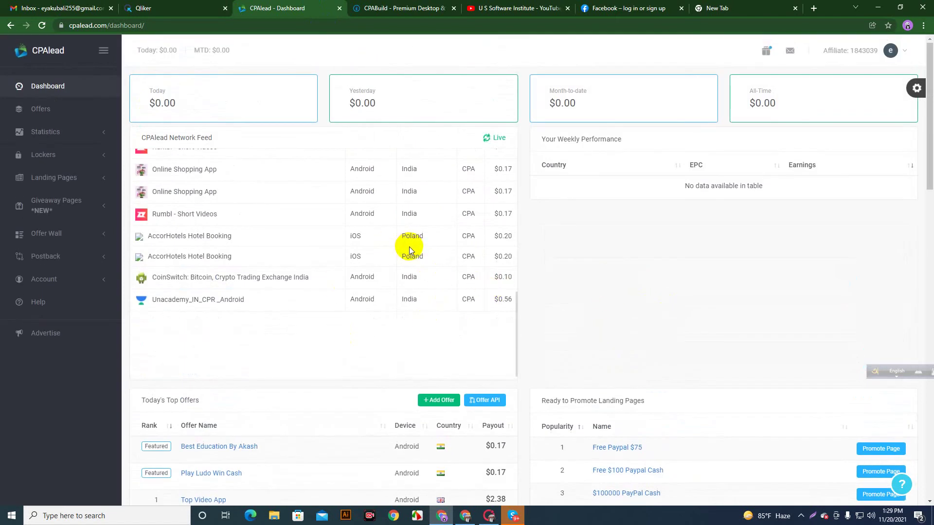
Step: Open the Offers page and browse the United States offers, including TikTok at $0.87
click(55, 109)
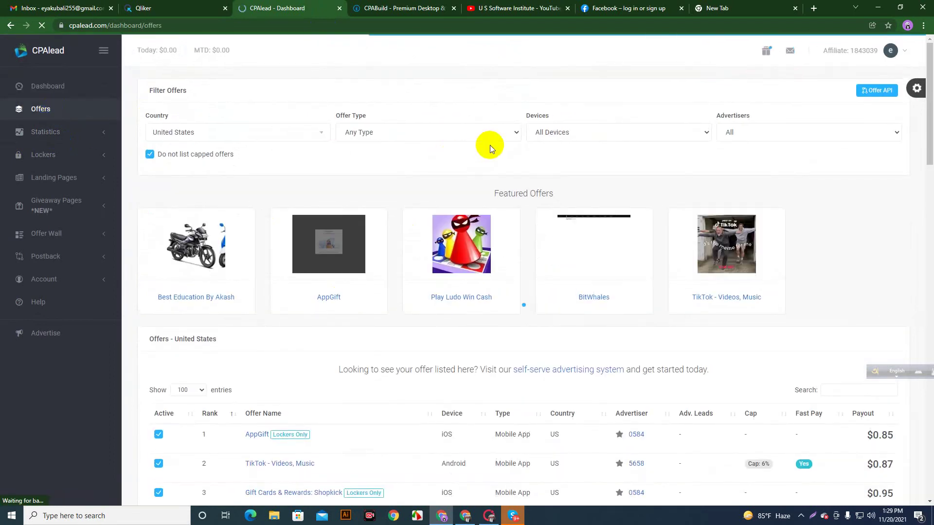
scroll(489, 144, down, 5)
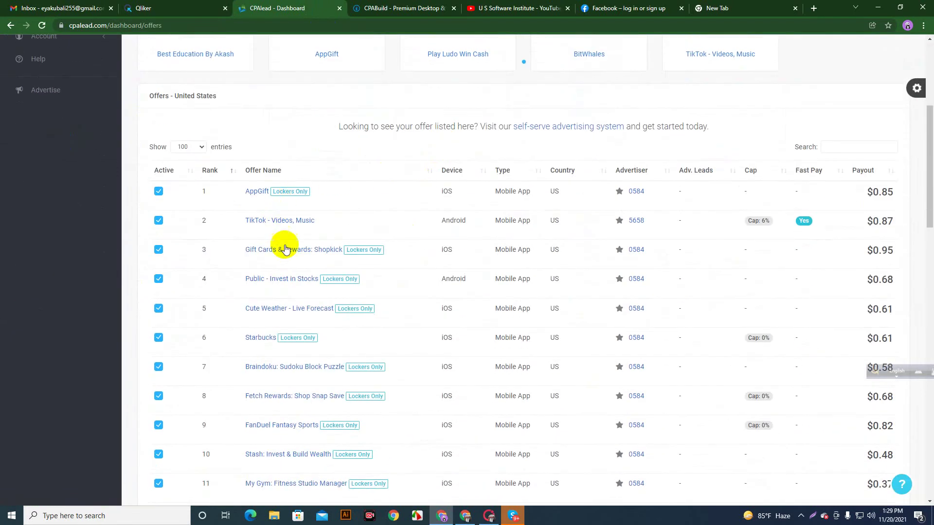
scroll(282, 246, down, 2)
scroll(472, 265, down, 12)
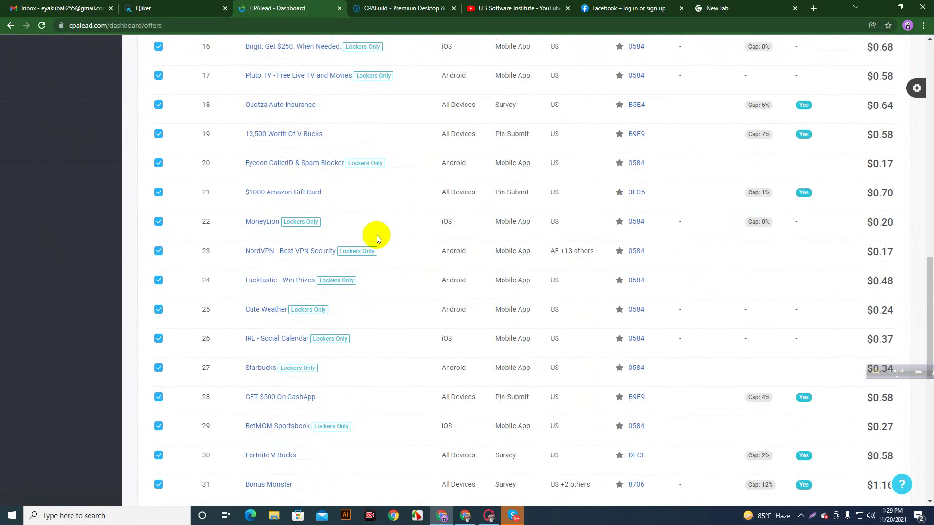
scroll(389, 225, down, 7)
scroll(377, 221, up, 13)
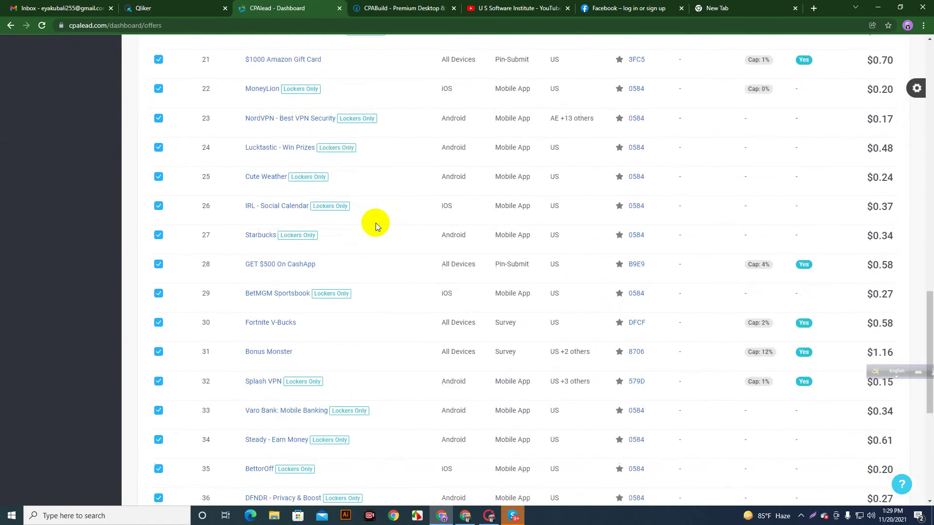
scroll(375, 222, up, 10)
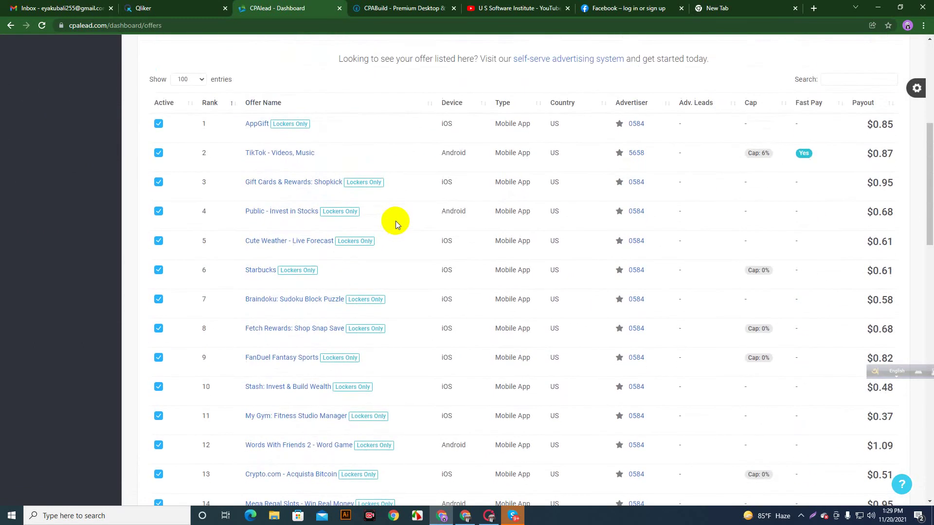
scroll(415, 222, up, 2)
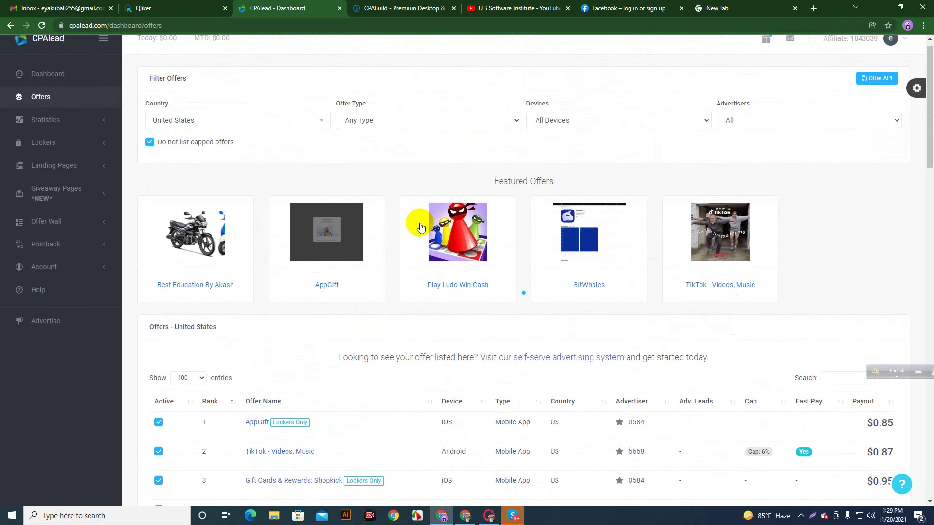
scroll(420, 224, down, 3)
scroll(419, 223, up, 3)
scroll(421, 217, down, 4)
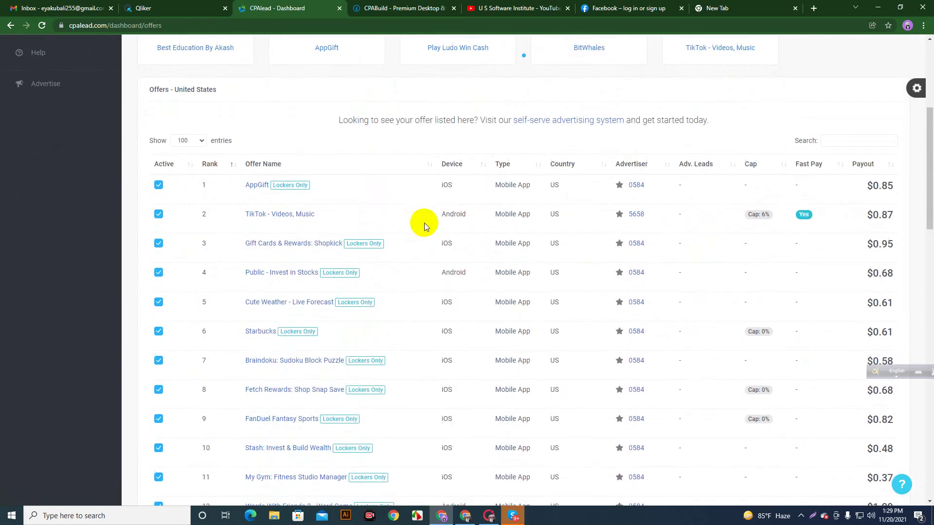
scroll(424, 223, down, 1)
scroll(424, 223, up, 1)
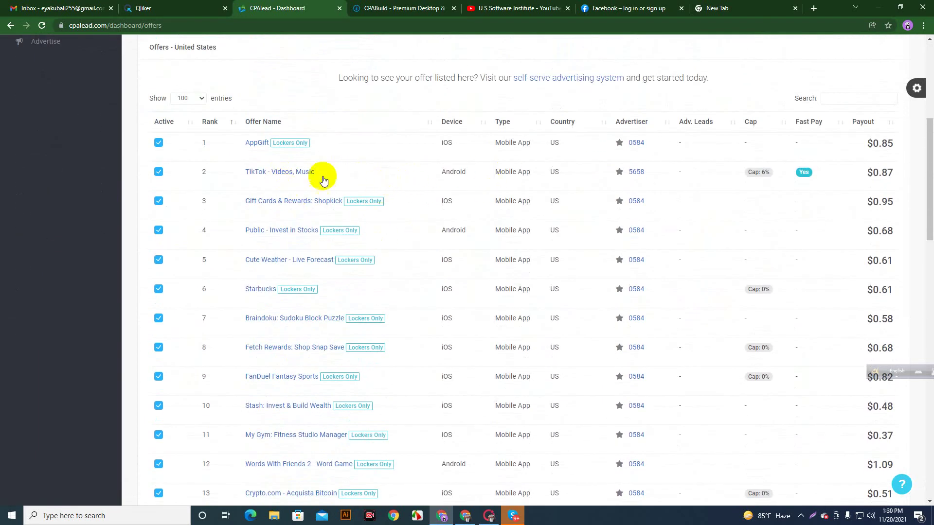
Step: Copy the TikTok - Videos, Music offer's affiliate link URL and close its details
click(288, 172)
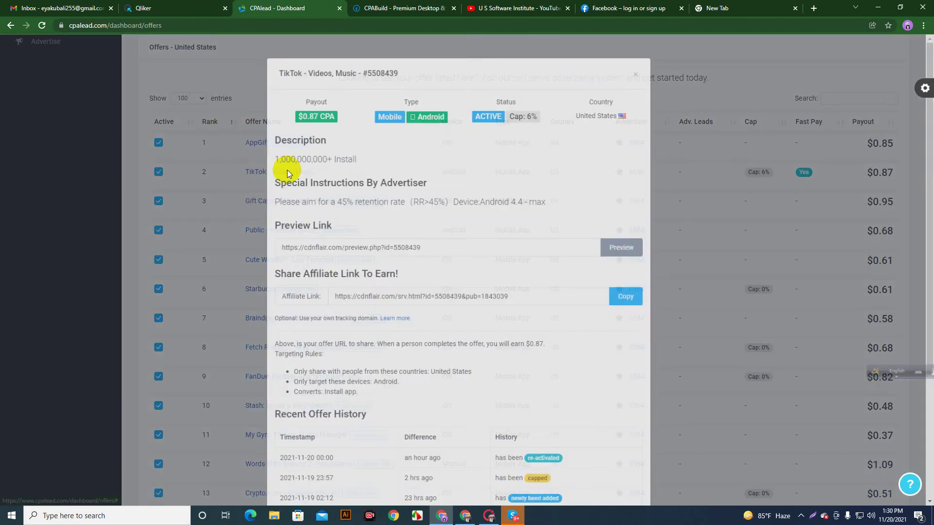
scroll(409, 142, down, 1)
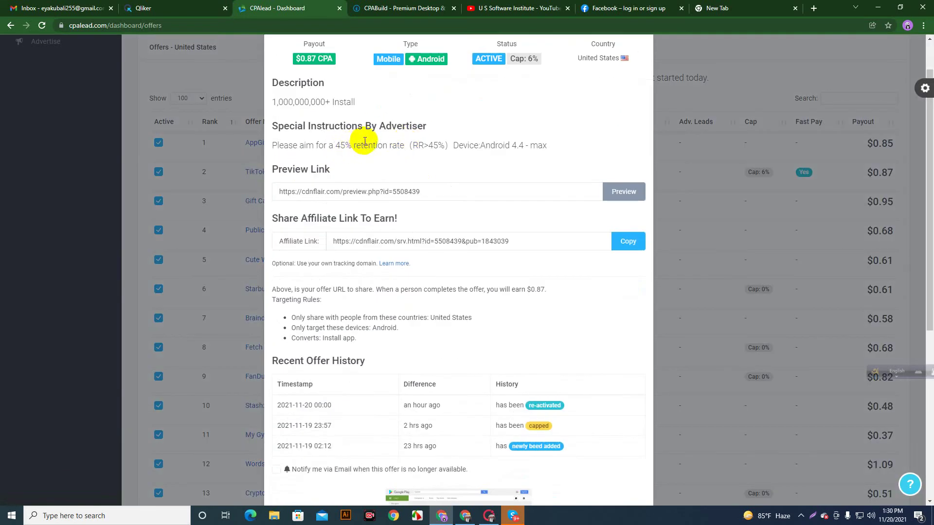
scroll(360, 171, down, 2)
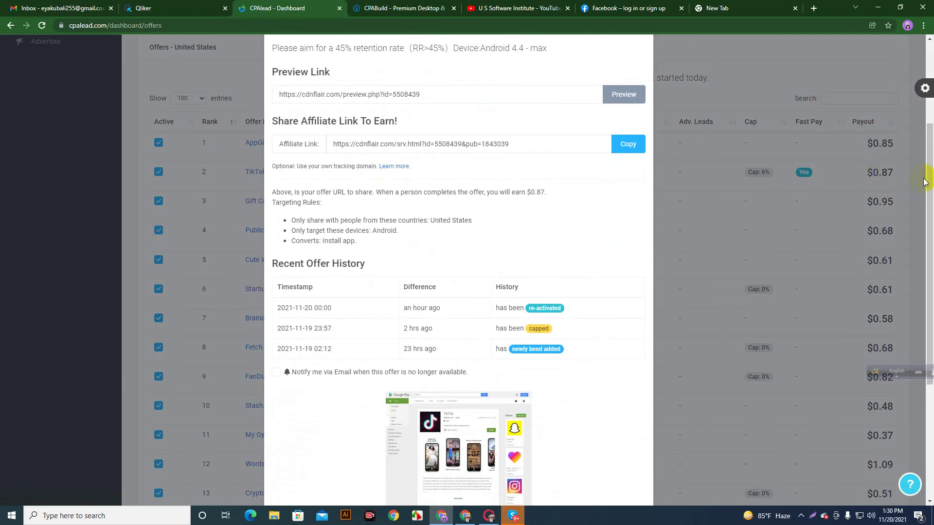
scroll(501, 159, down, 4)
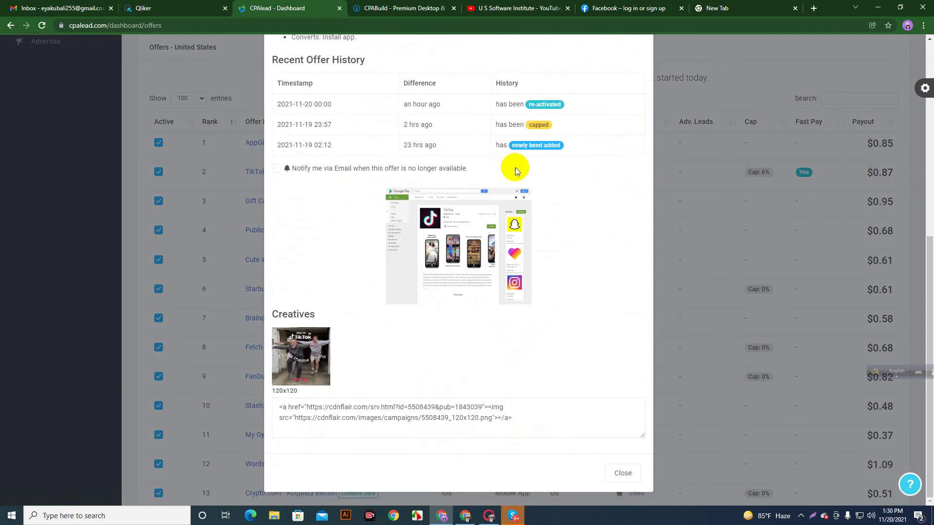
scroll(515, 167, up, 7)
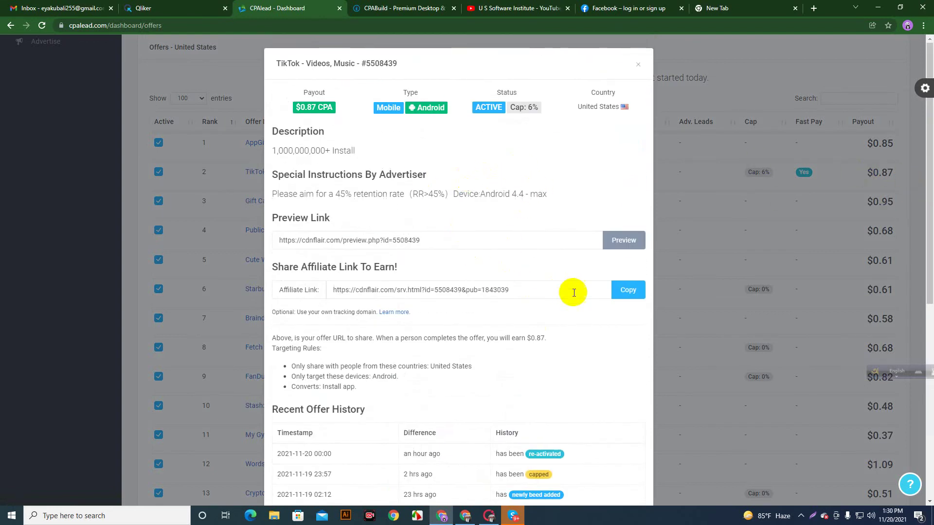
drag(326, 293, 505, 292)
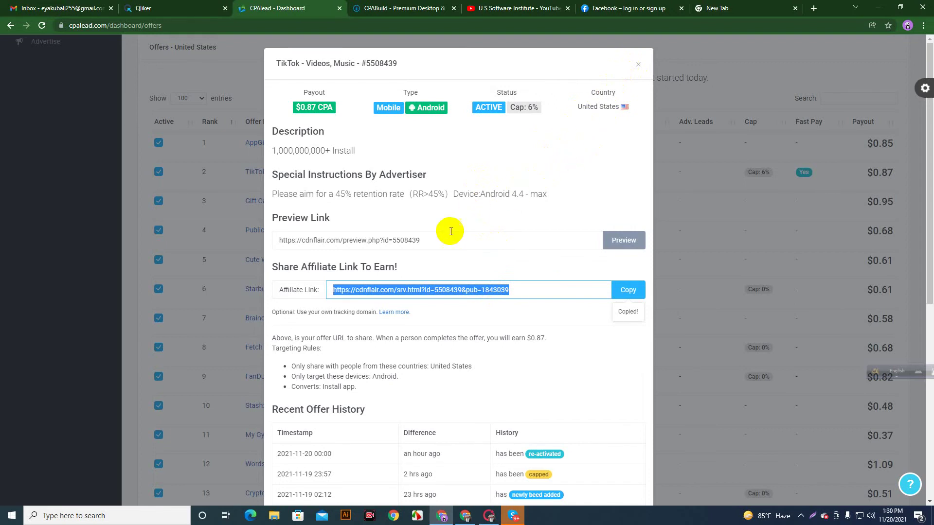
click(639, 66)
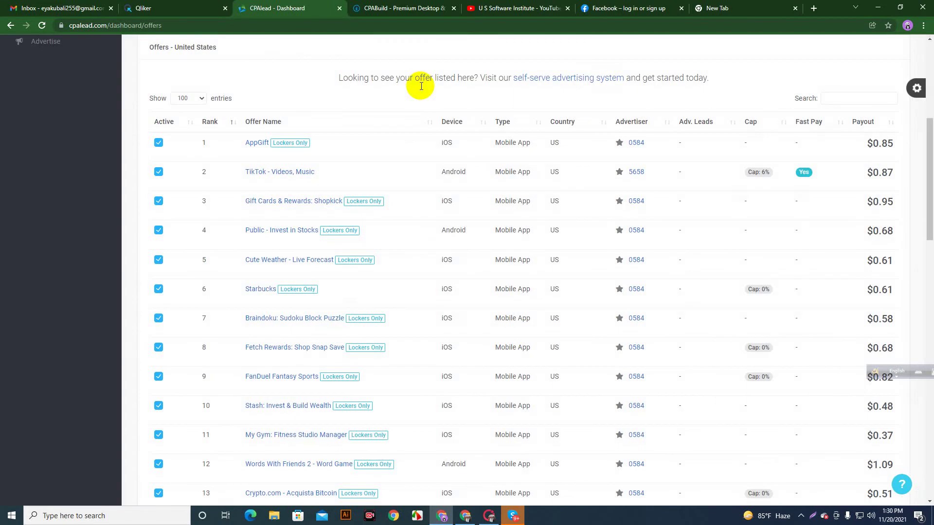
Step: Switch to the Qliker homepage at qliker.io
click(160, 8)
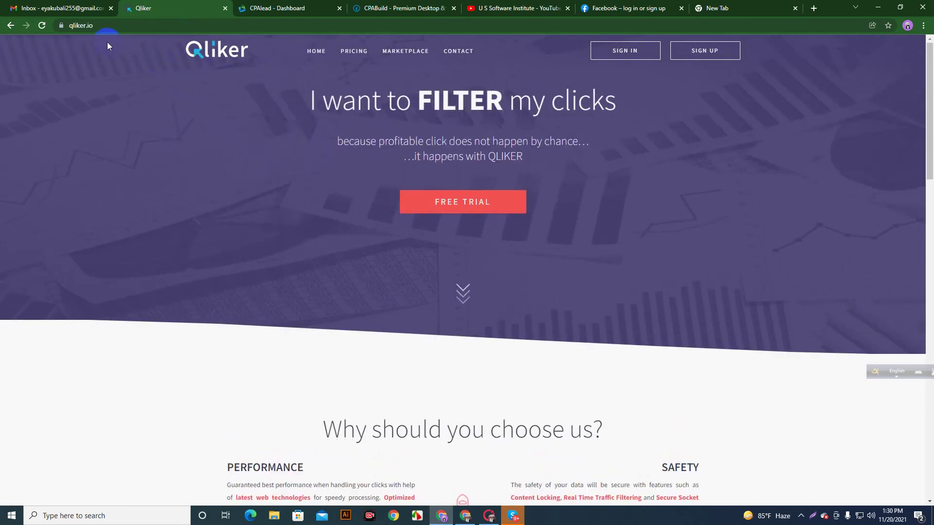
Step: Start a Qliker sign-up and review the plans, picking the Free $0/mo package
click(686, 56)
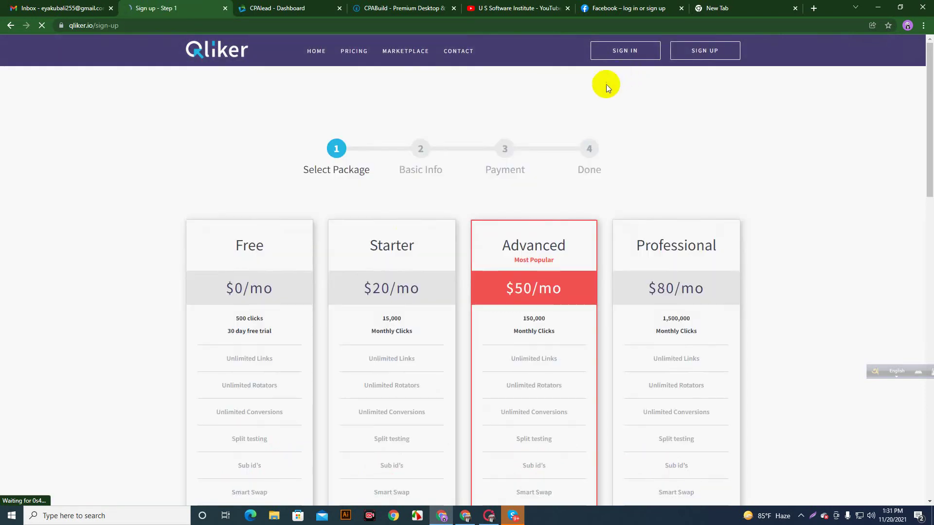
scroll(347, 148, down, 2)
scroll(252, 162, up, 2)
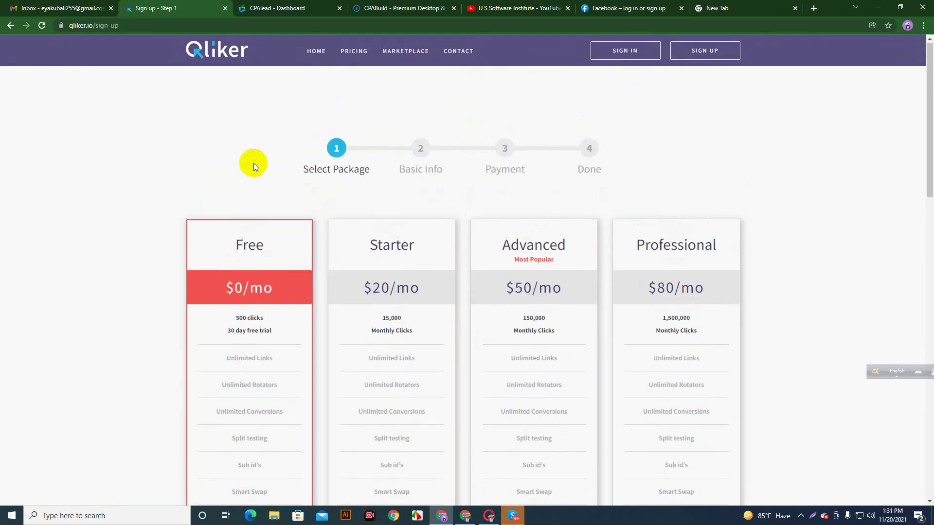
scroll(510, 176, down, 2)
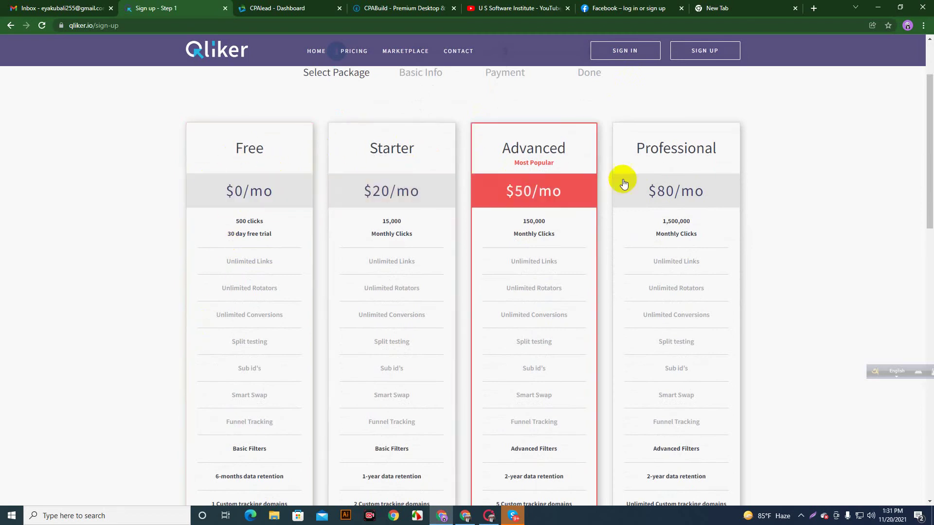
scroll(627, 187, down, 4)
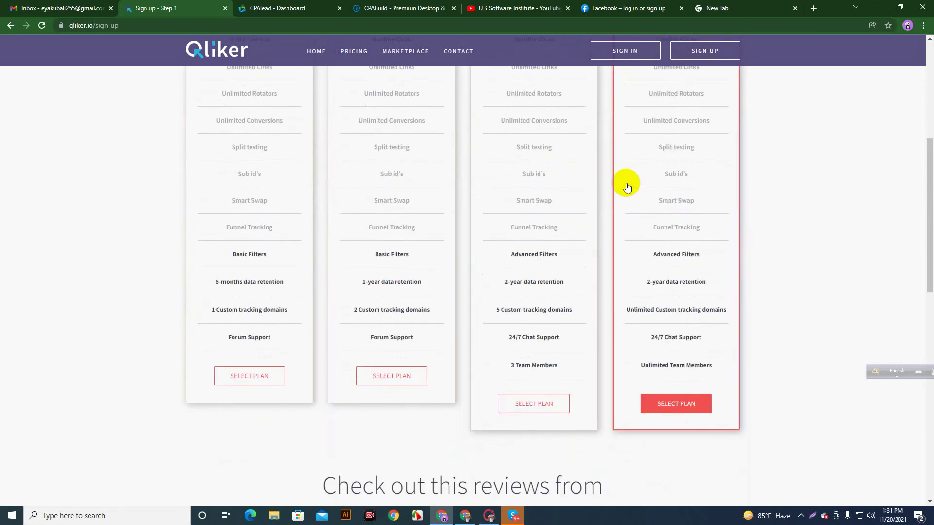
scroll(626, 183, up, 3)
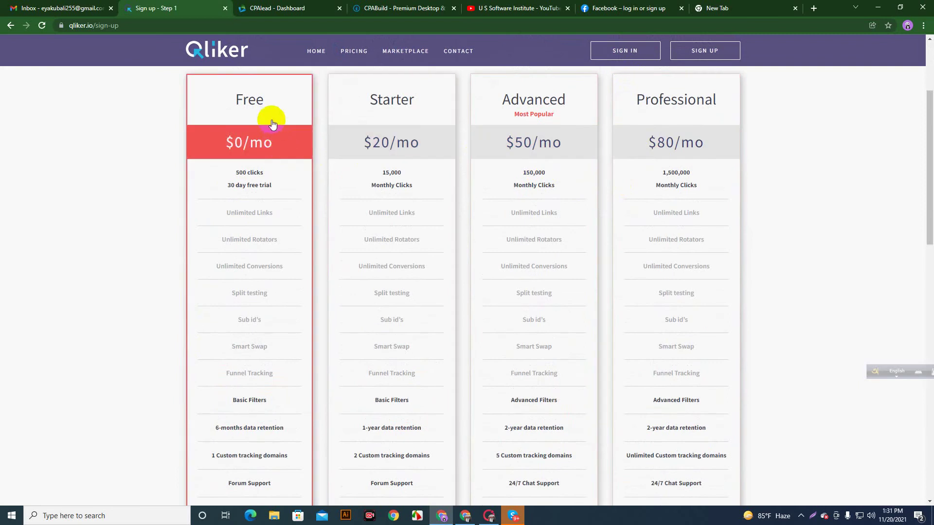
click(253, 149)
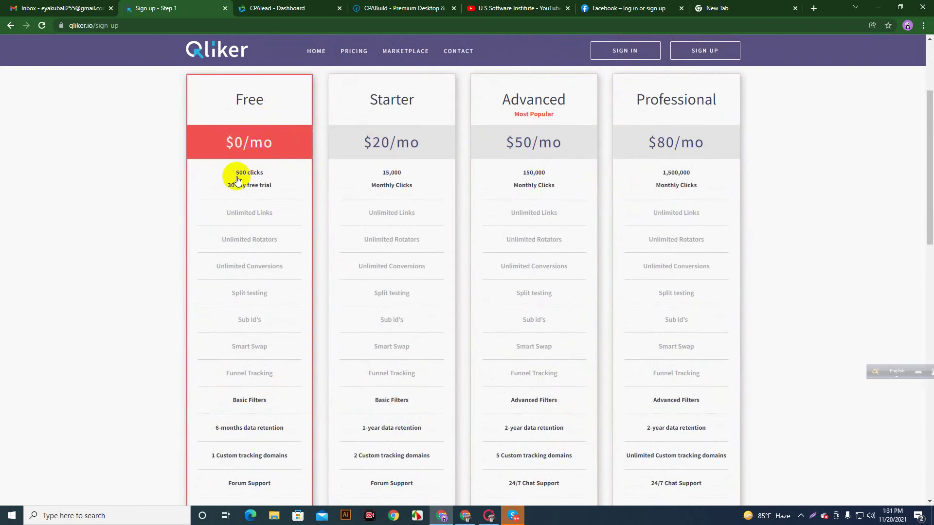
Step: Scroll the plans, briefly check the YouTube channel, and return to the sign-up page
scroll(246, 177, down, 4)
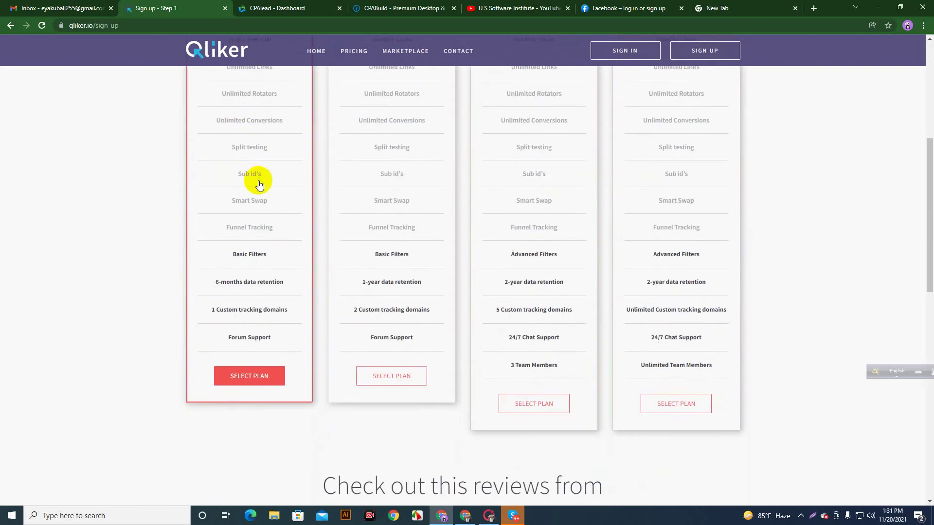
scroll(259, 183, up, 4)
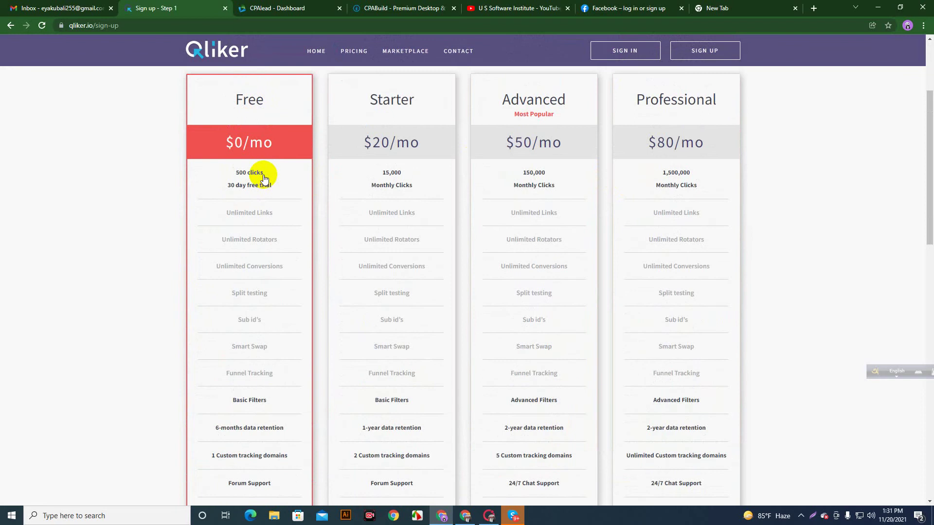
scroll(262, 180, down, 8)
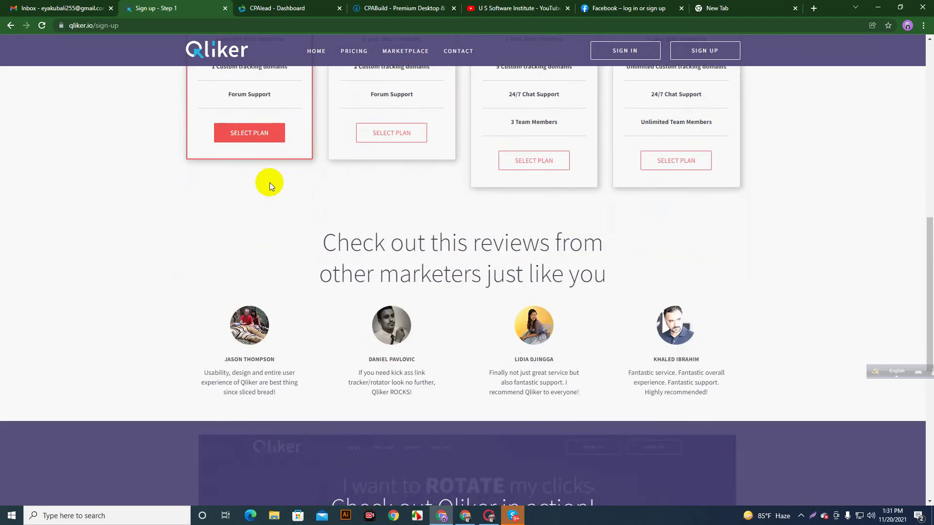
scroll(266, 187, up, 8)
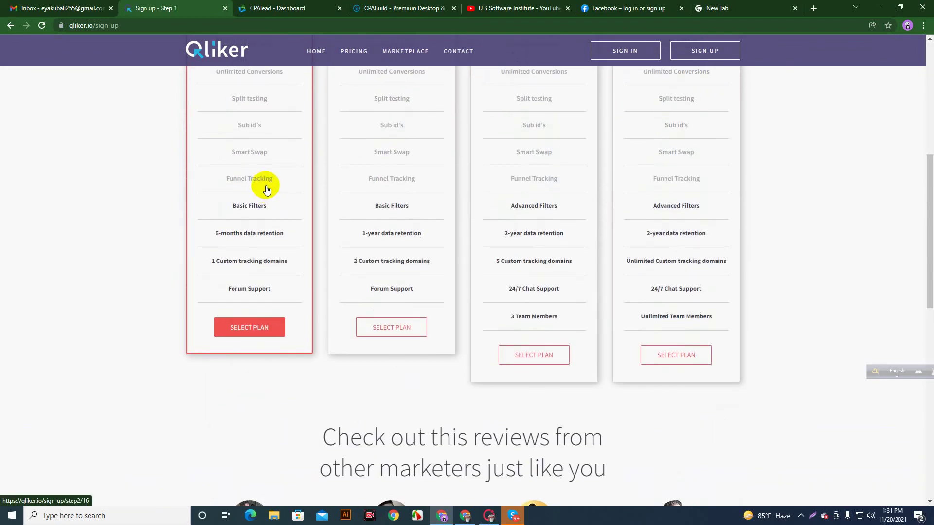
scroll(265, 194, up, 3)
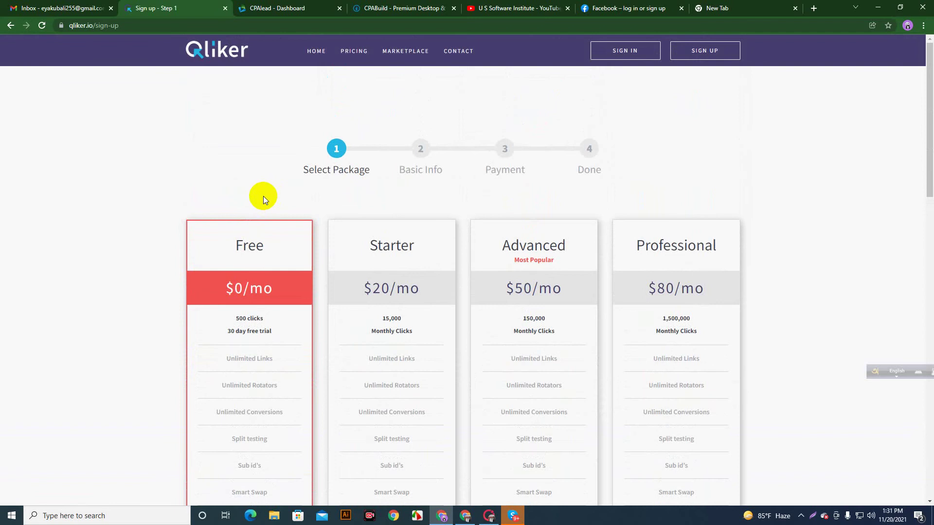
scroll(269, 194, down, 1)
click(495, 4)
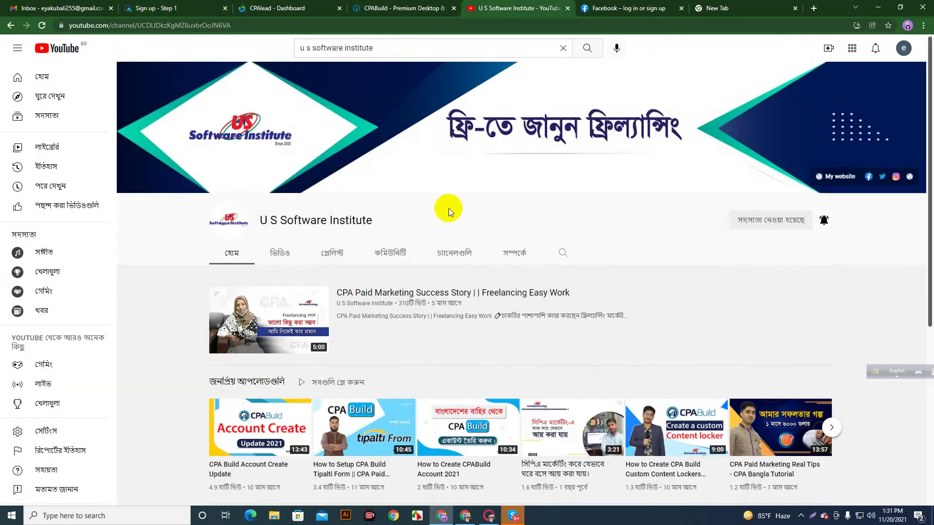
scroll(559, 258, down, 3)
scroll(533, 238, up, 3)
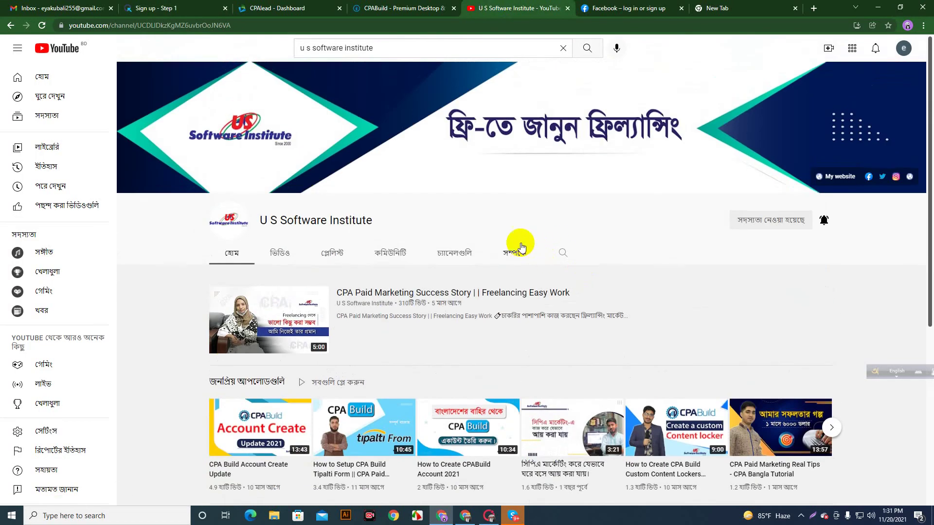
click(204, 8)
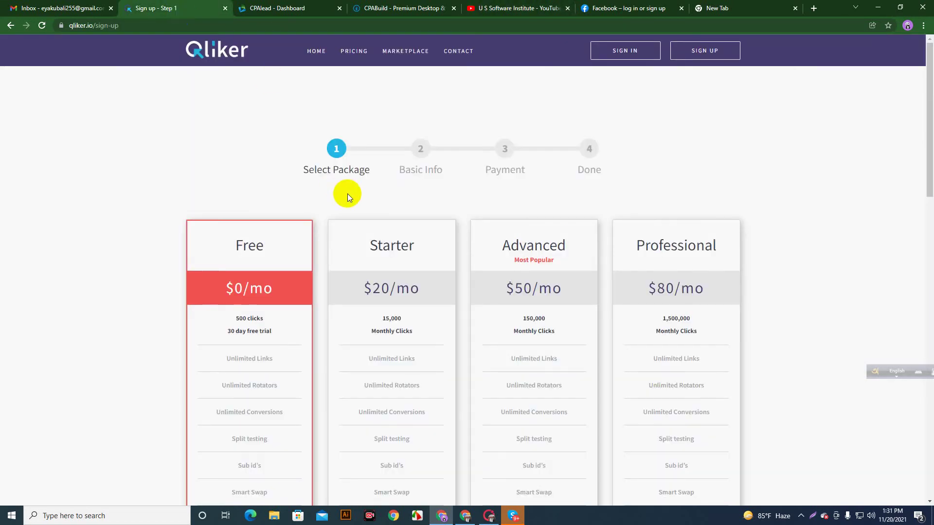
Step: Confirm the Free $0/mo plan with SELECT PLAN to reach Basic Info
scroll(347, 193, down, 3)
click(283, 160)
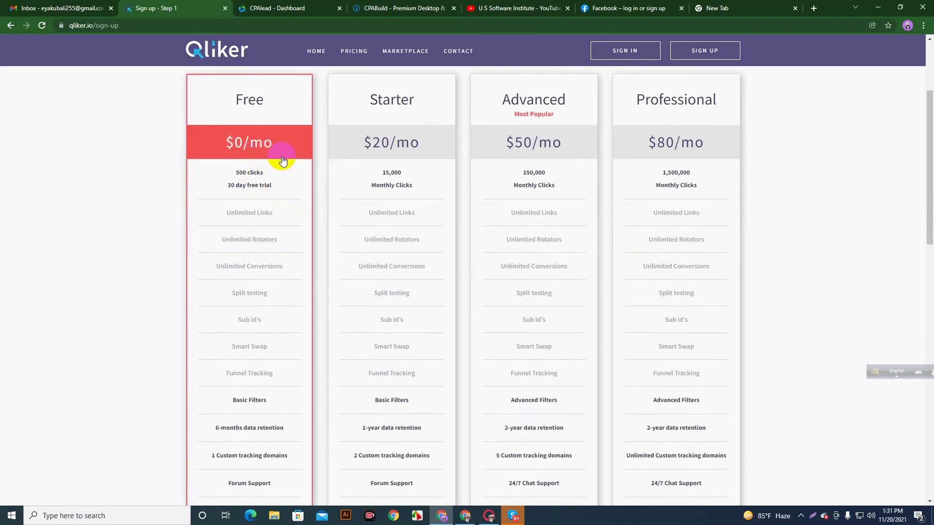
scroll(281, 162, down, 6)
scroll(250, 277, up, 5)
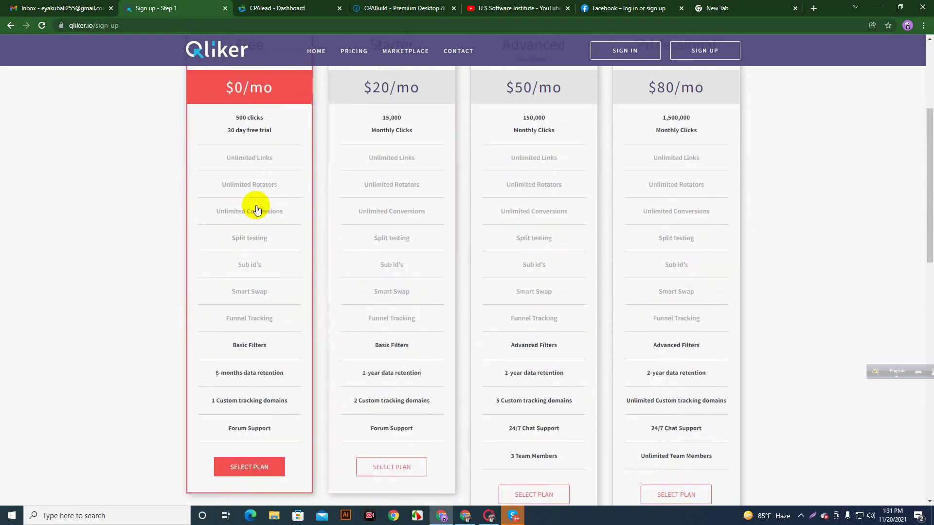
scroll(233, 161, up, 1)
scroll(258, 204, down, 3)
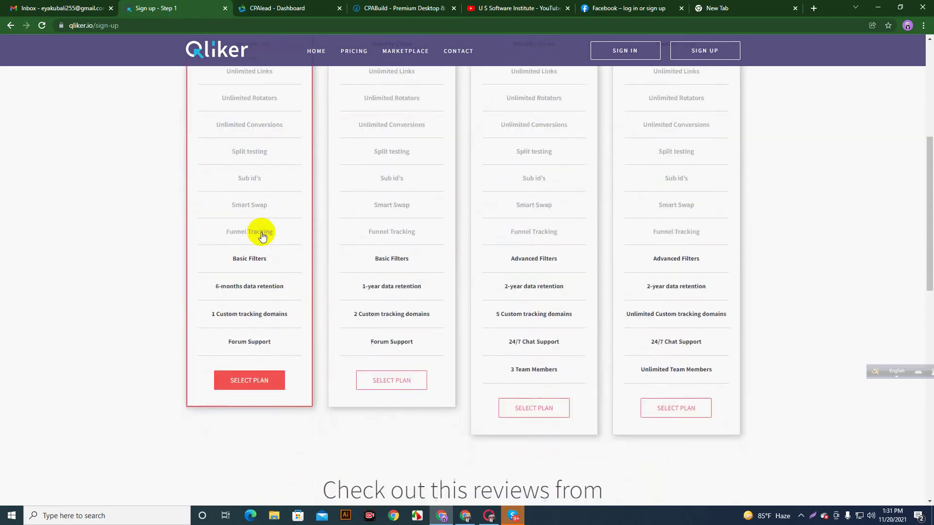
scroll(262, 237, down, 1)
click(254, 329)
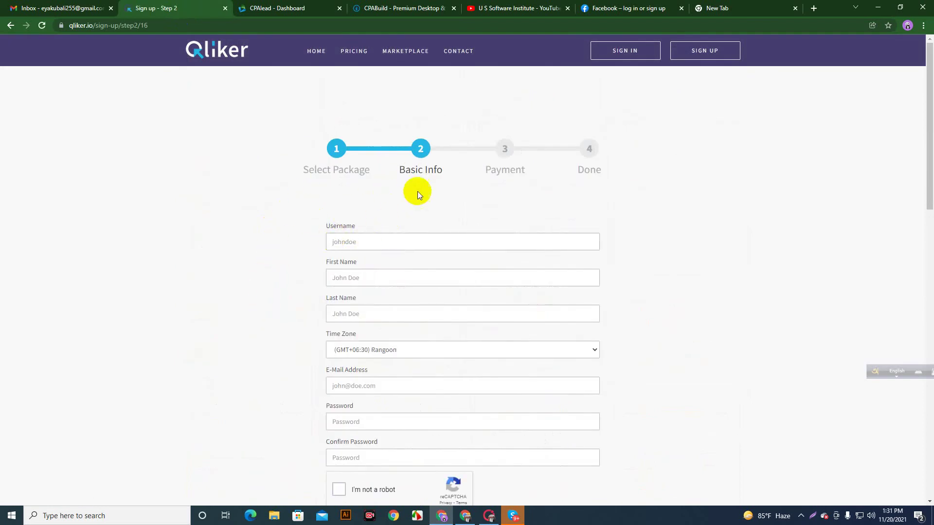
Step: Enter the username, first name and last name on the Basic Info form
scroll(418, 197, down, 5)
scroll(428, 248, up, 4)
click(356, 195)
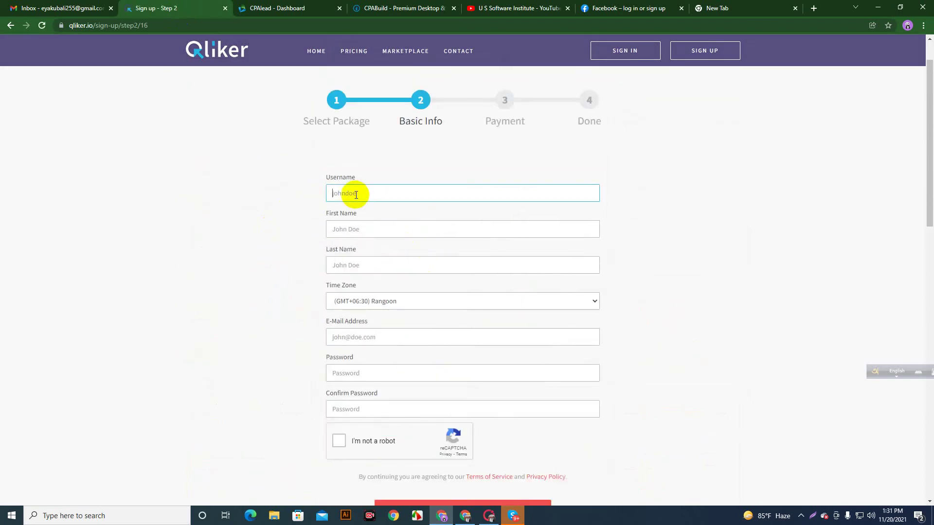
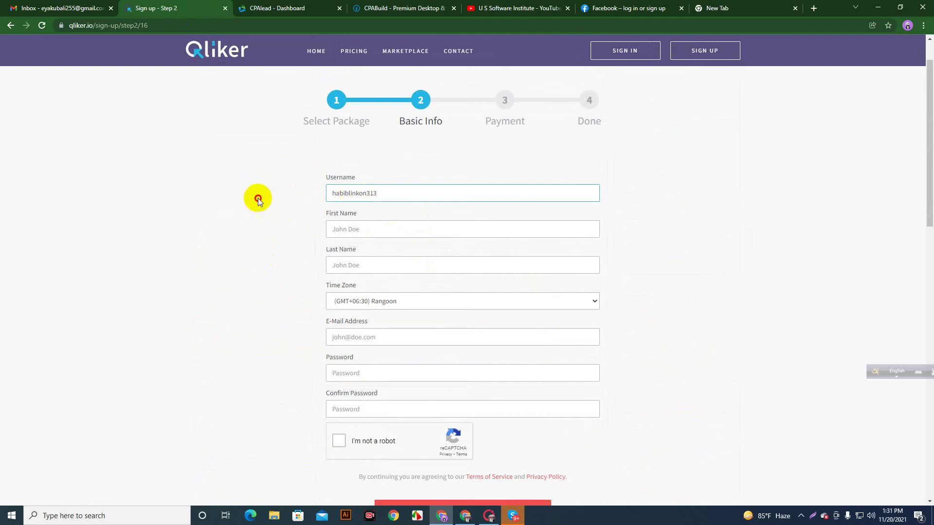
click(378, 234)
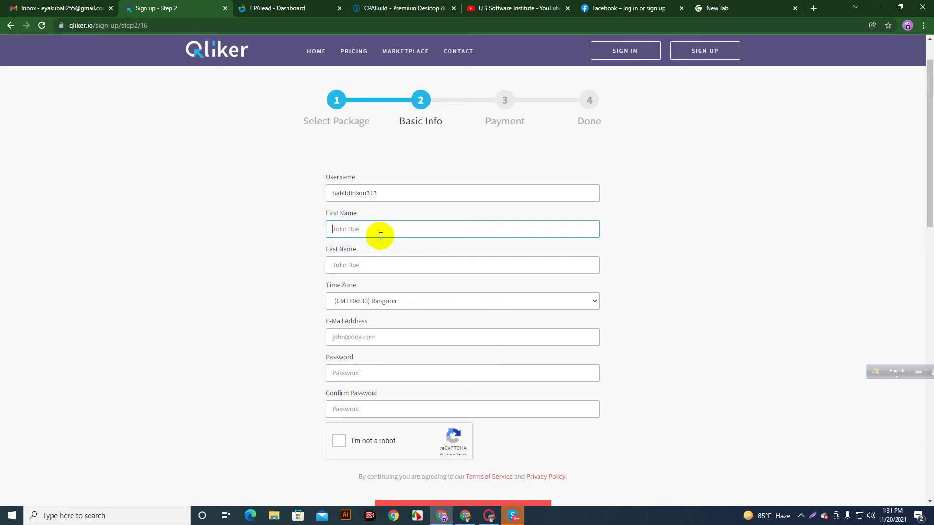
click(384, 267)
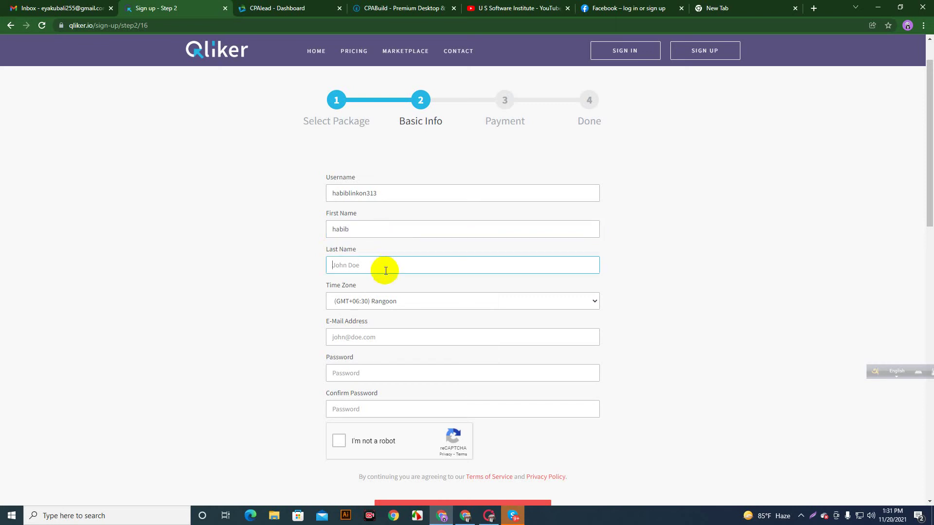
Step: Set the time zone to (GMT+06:00) Almaty, Novosibirsk
click(369, 302)
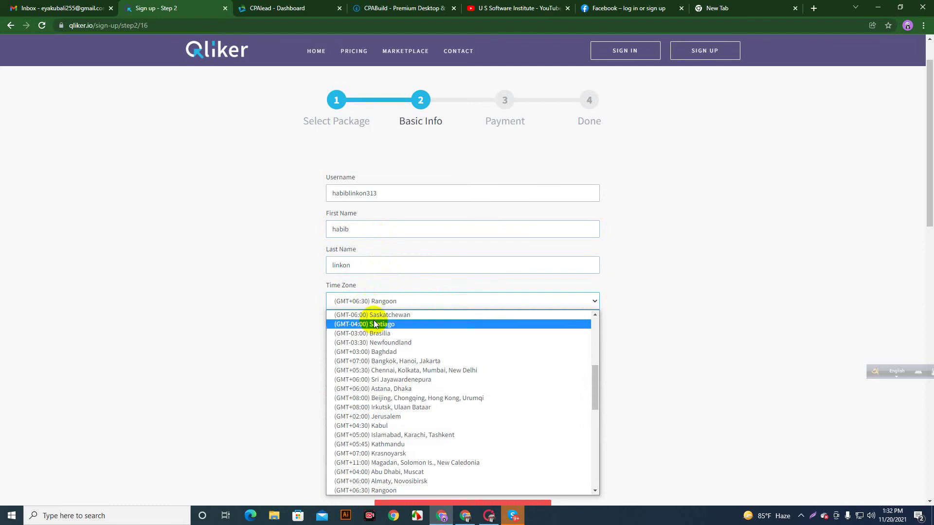
click(402, 481)
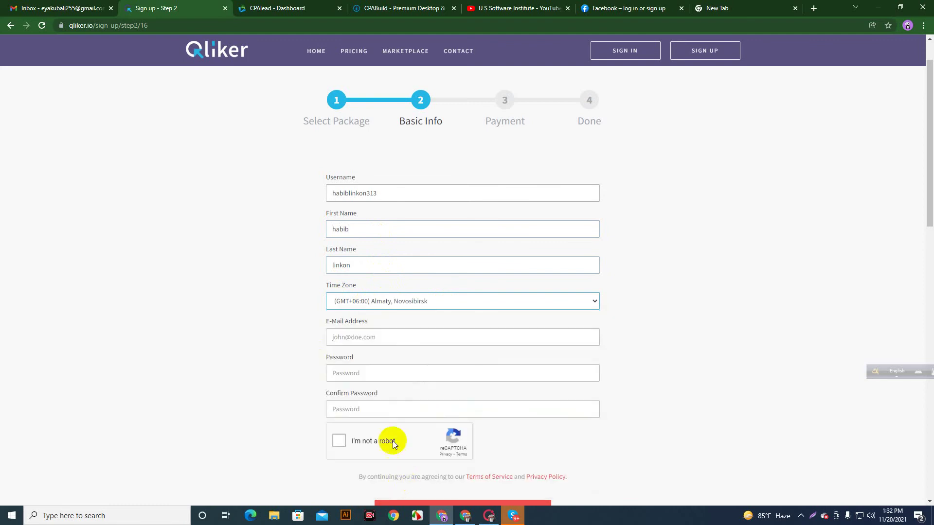
scroll(260, 307, down, 1)
Step: Copy the Google account's e-mail and paste it into the E-Mail Address field
click(360, 290)
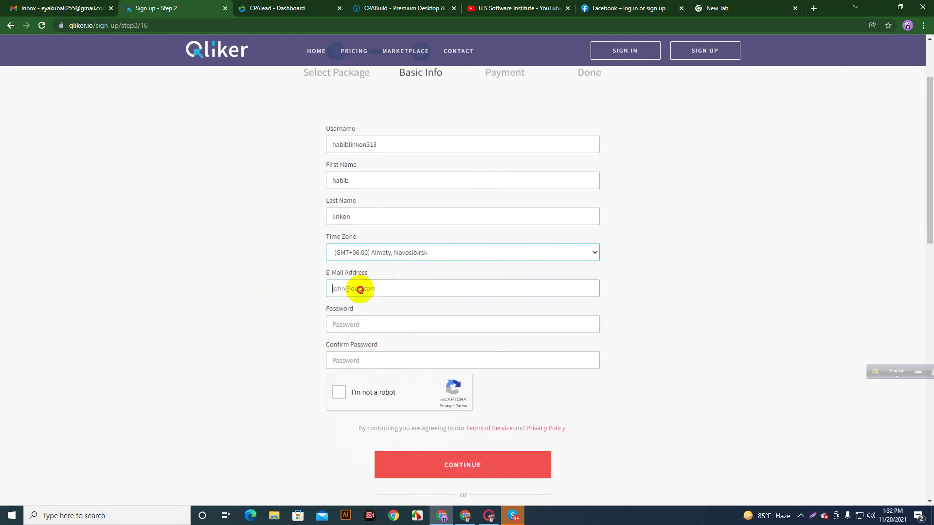
click(744, 11)
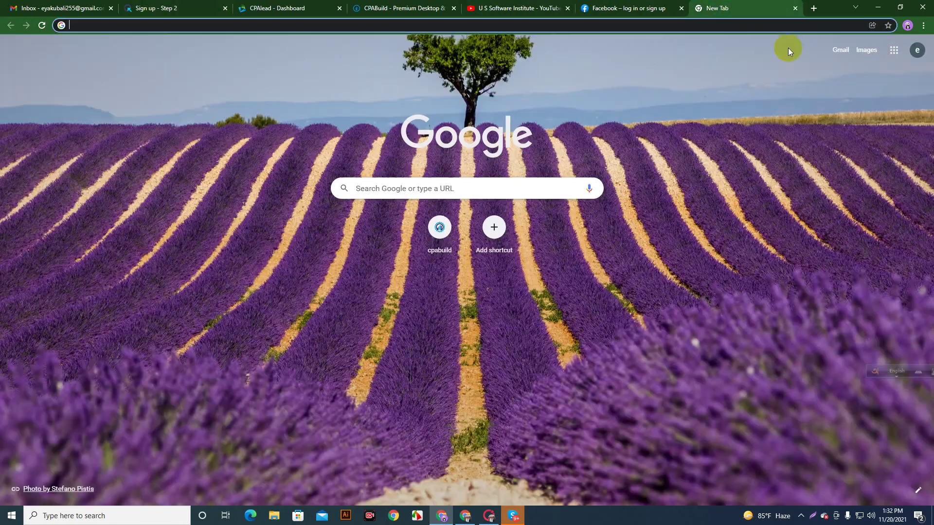
click(916, 49)
triple_click(849, 136)
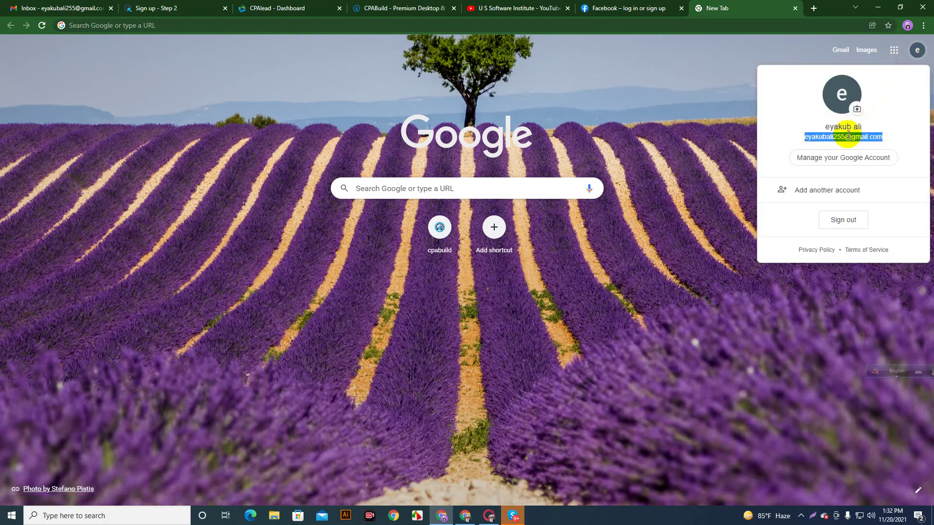
right_click(848, 136)
click(809, 141)
click(360, 8)
click(175, 5)
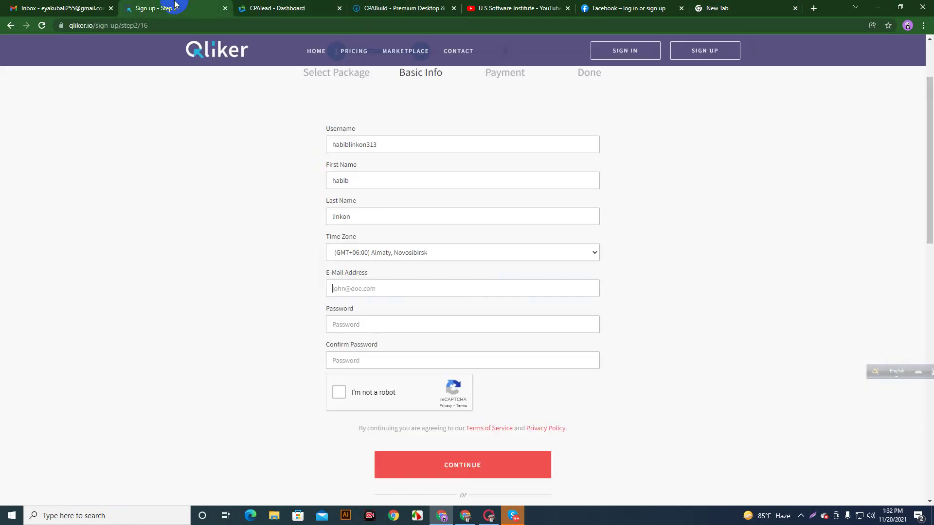
key(ctrl+v)
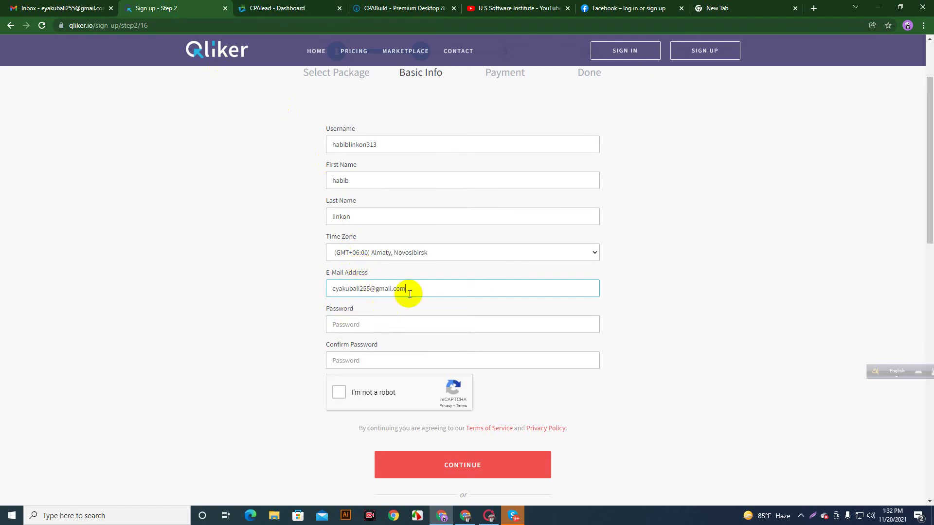
Step: Enter and confirm the password, pass reCAPTCHA, append 3 to the username, and submit
click(350, 324)
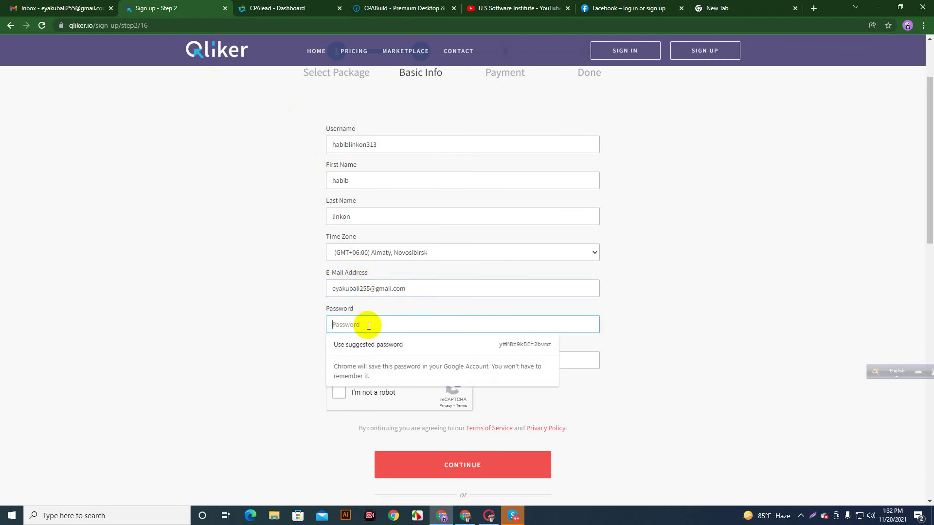
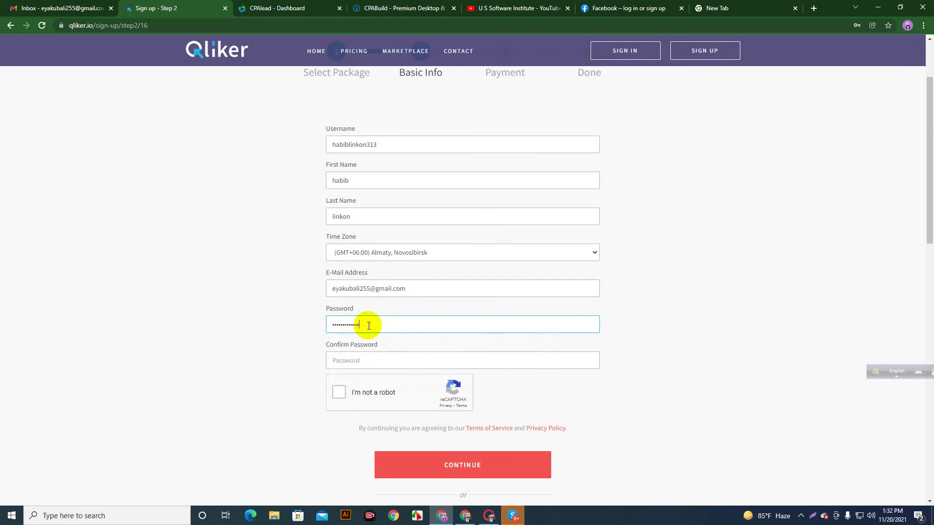
click(384, 356)
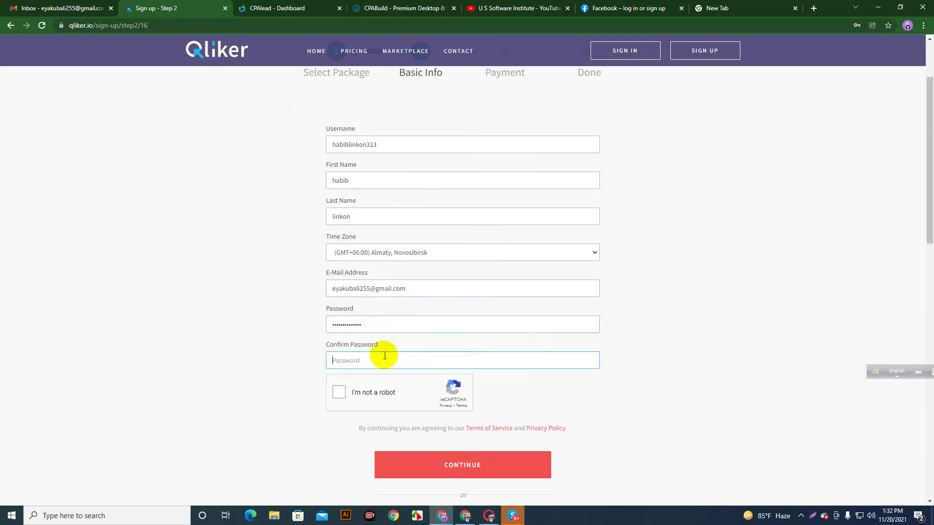
text(h)
click(369, 389)
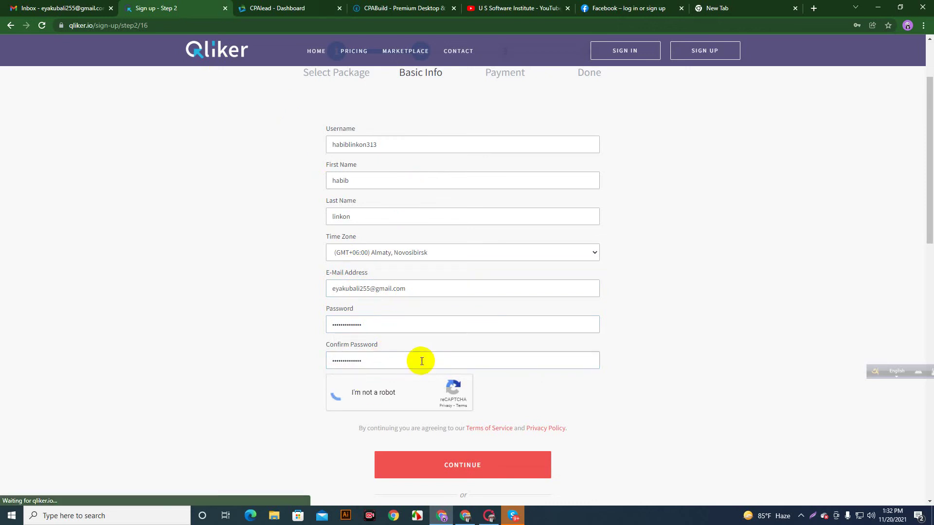
click(367, 143)
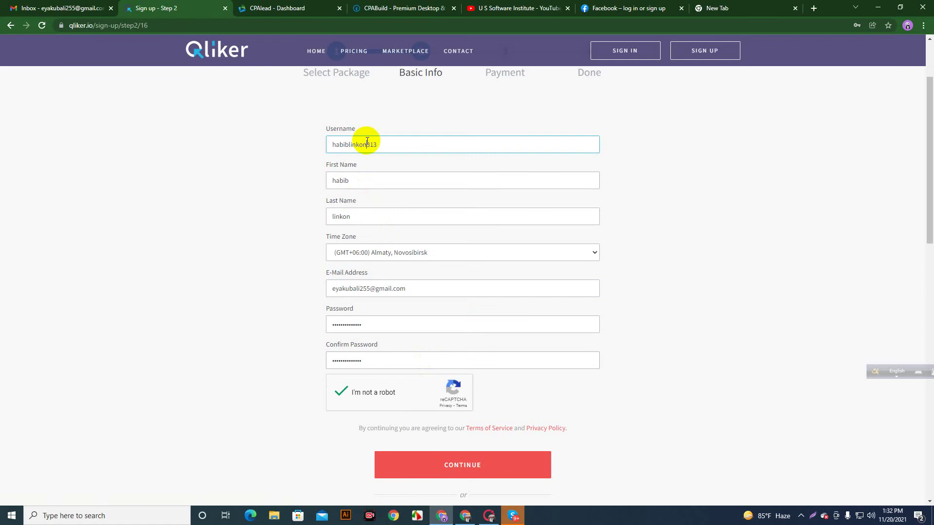
text(3)
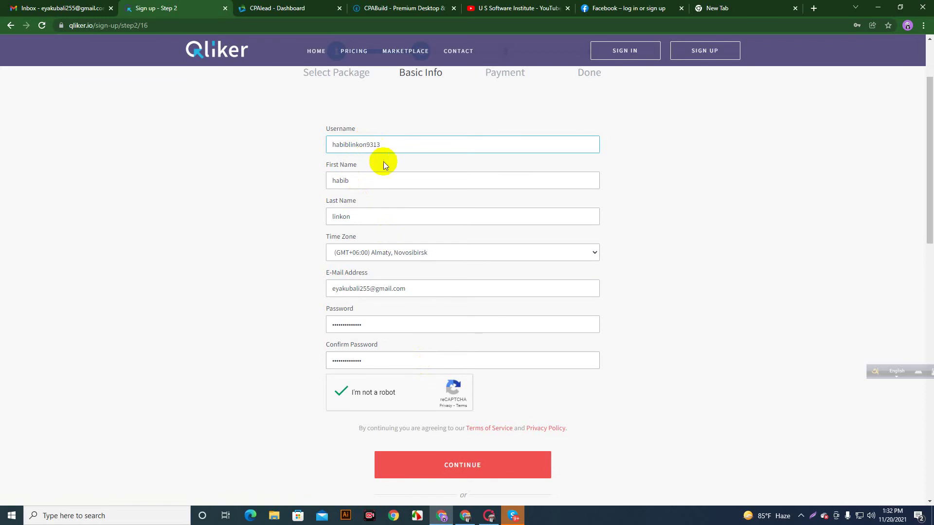
scroll(412, 180, down, 3)
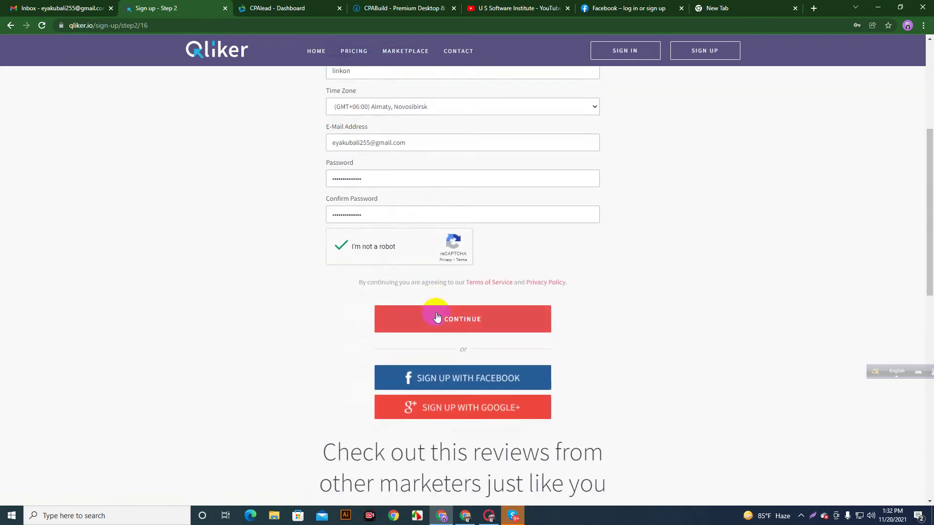
click(437, 317)
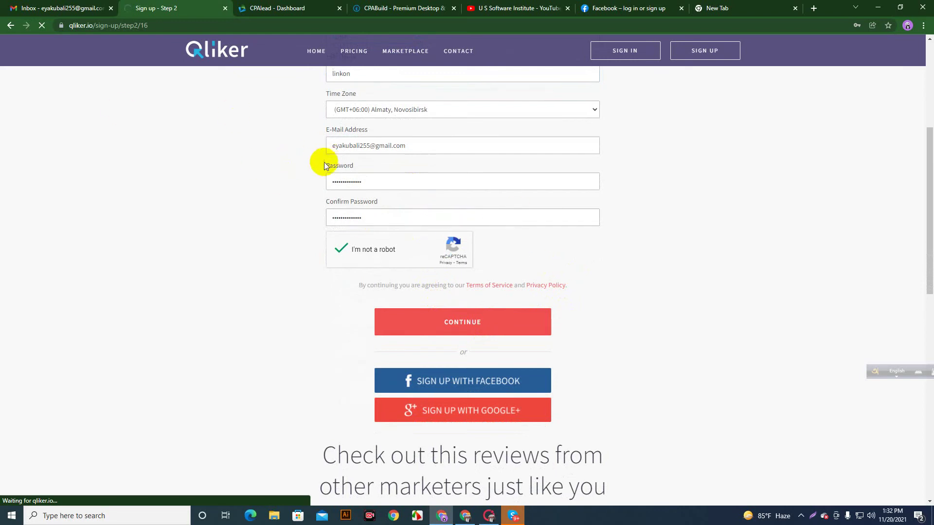
Step: Decline Chrome's password saving and open the Sign in dialog from the Done page
scroll(311, 160, up, 3)
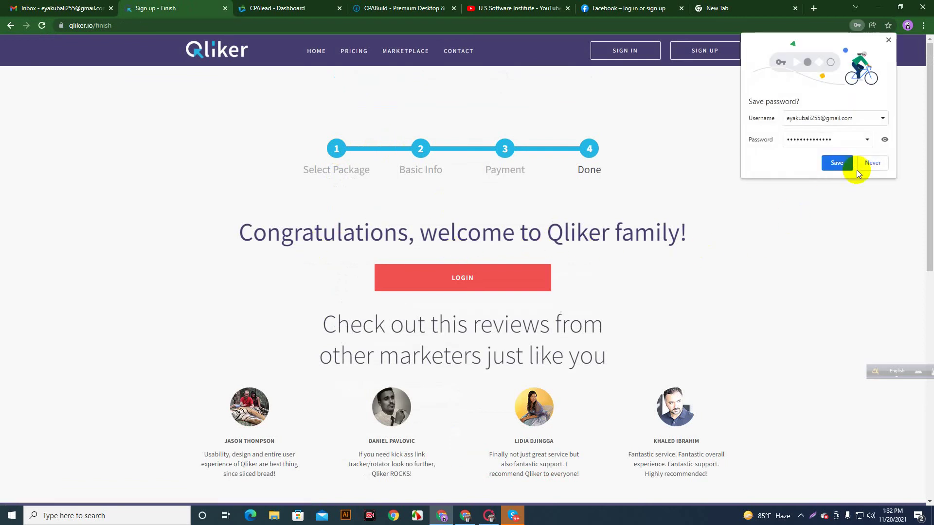
click(872, 164)
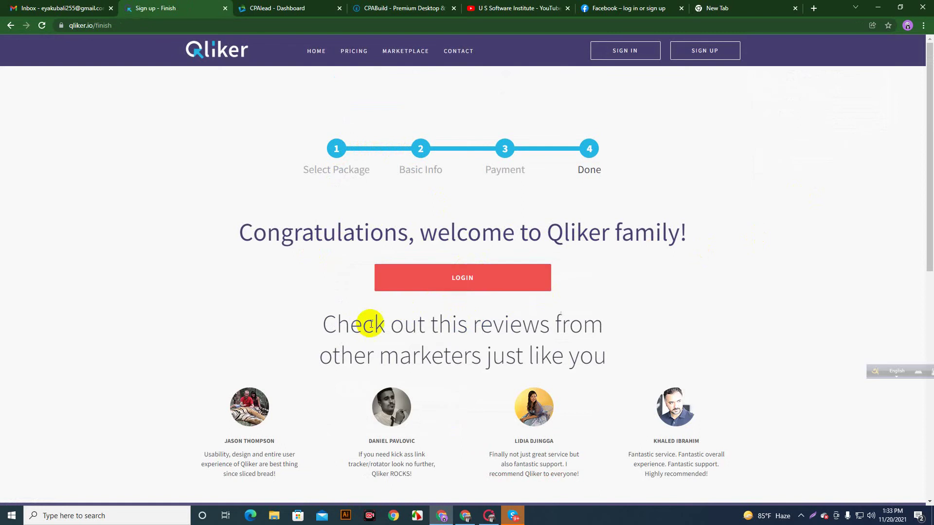
click(454, 282)
Step: Sign in to Qliker with the saved e-mail and password, declining the browser's offer to save it
click(404, 177)
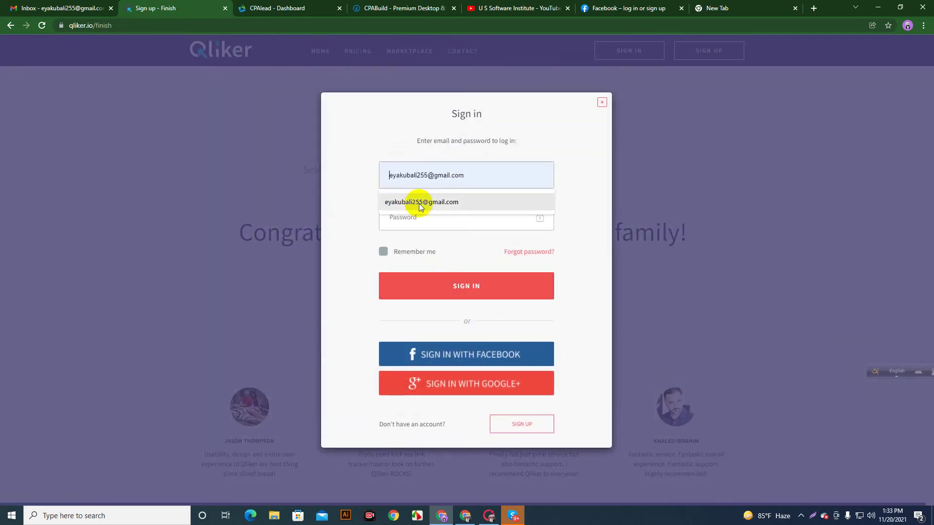
click(419, 202)
click(419, 216)
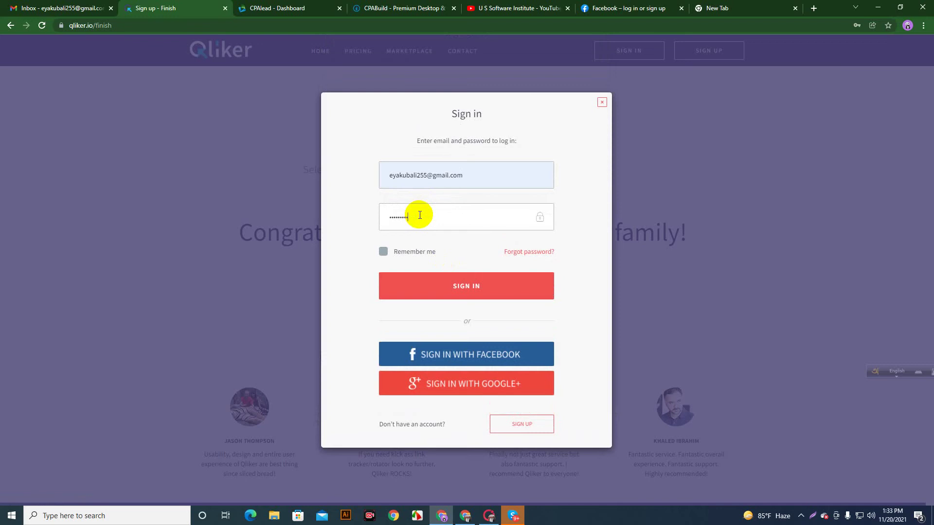
key(Return)
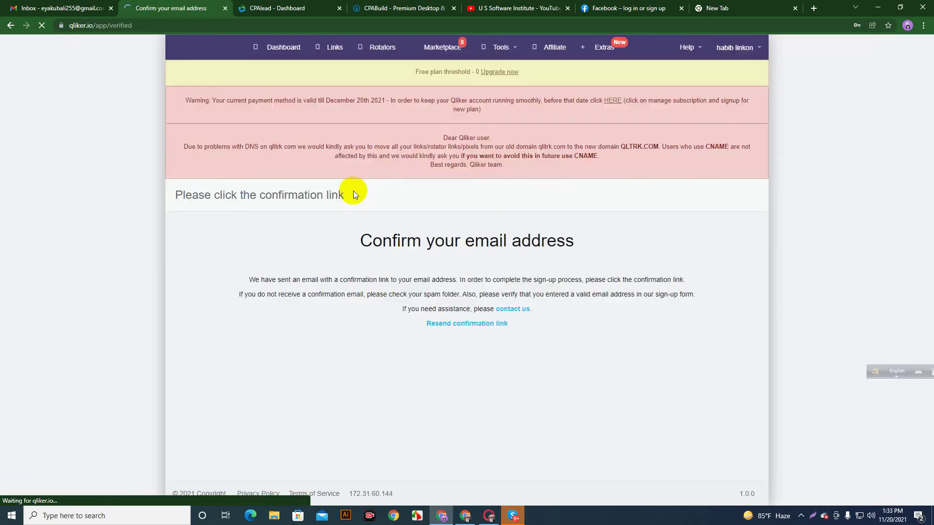
click(873, 162)
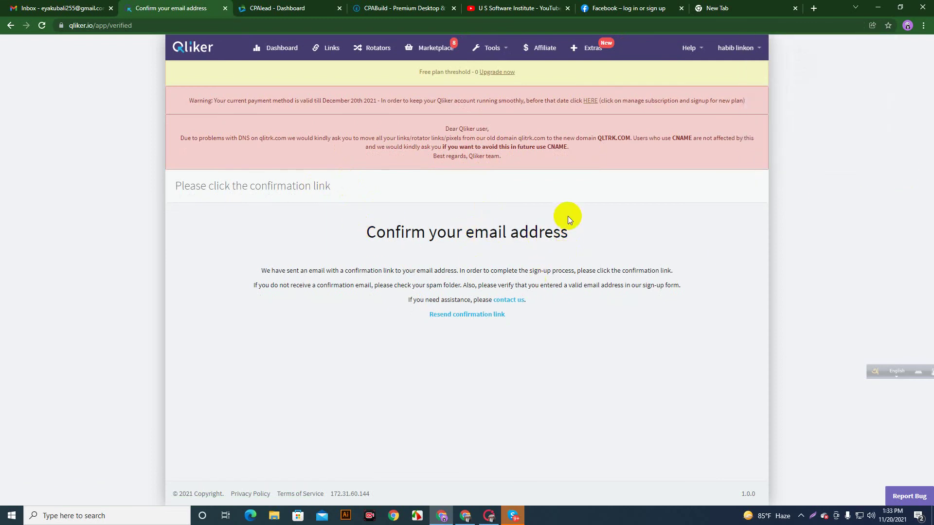
click(751, 8)
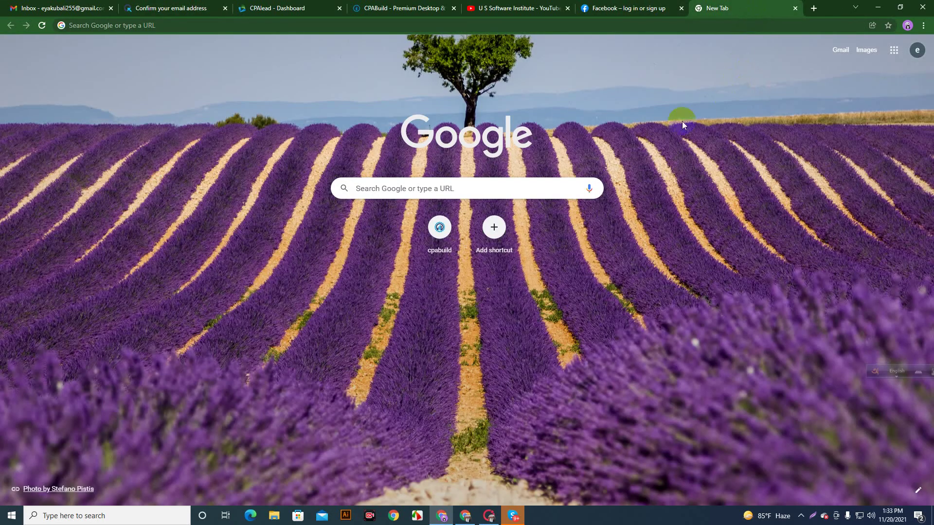
Step: Open 'Please confirm the email linked to Qliker.io' in Gmail's Updates and follow its validation link
click(65, 7)
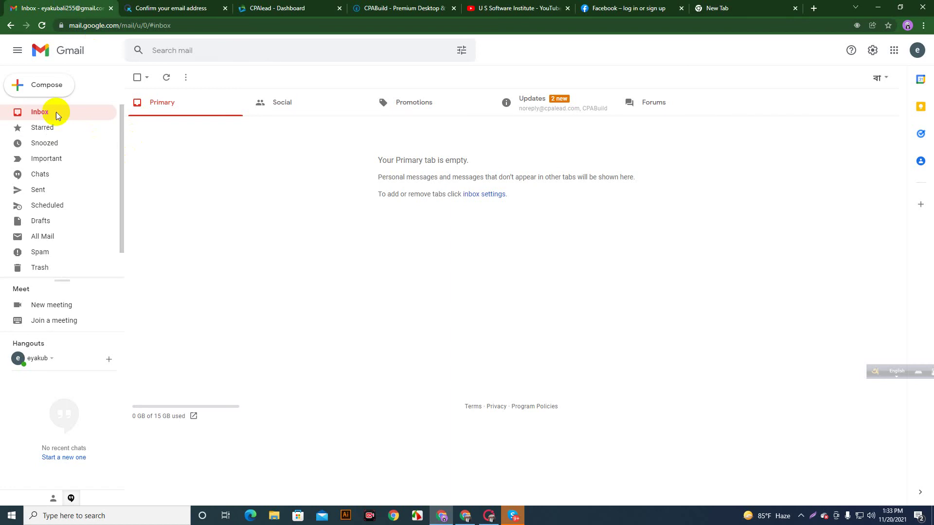
click(525, 102)
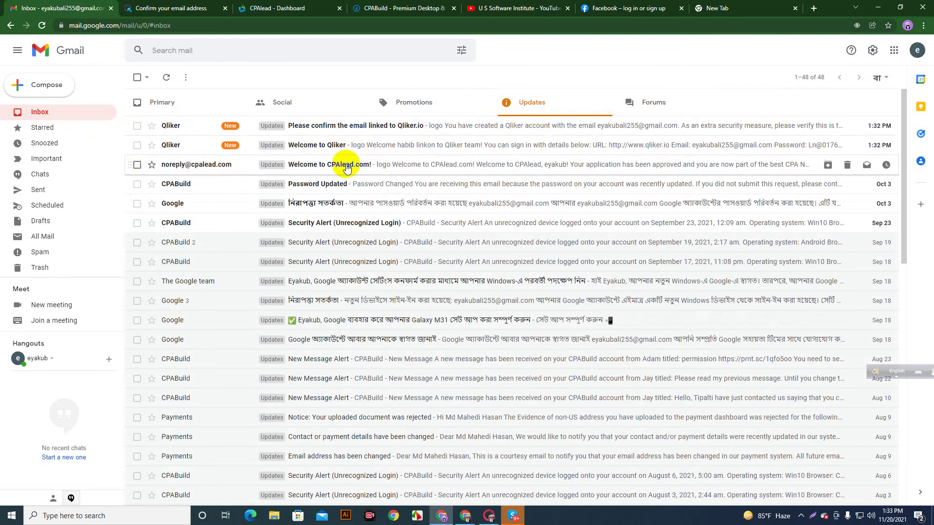
click(342, 146)
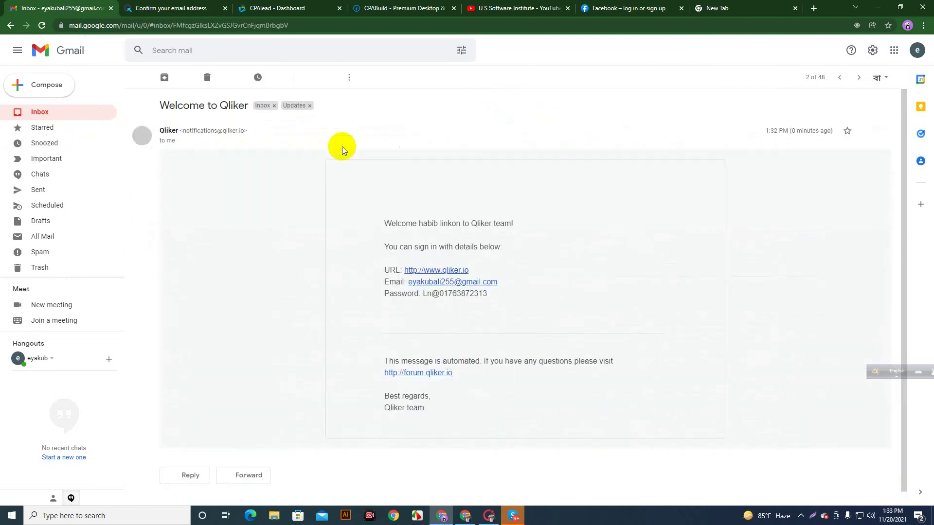
click(68, 114)
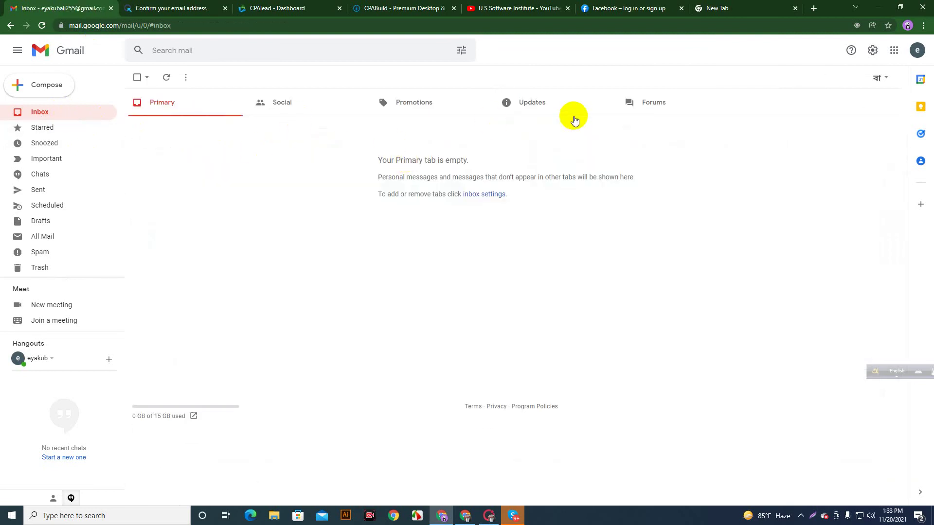
click(560, 110)
click(306, 132)
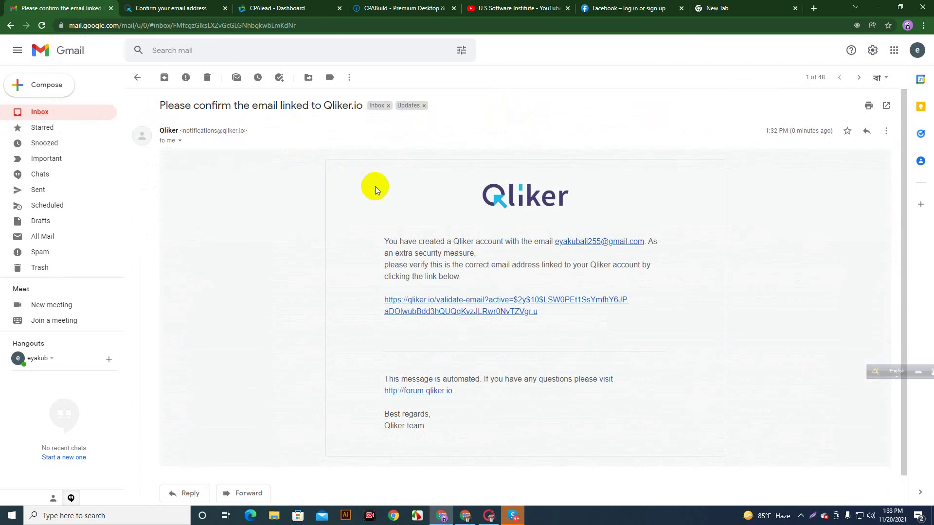
click(444, 301)
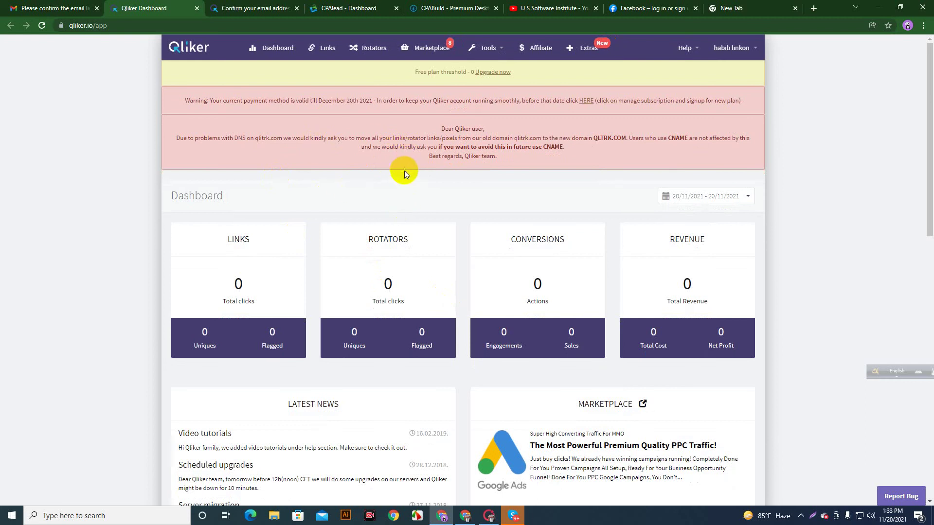
Step: Look over the new account's dashboard and reload it from the Dashboard navigation item
scroll(404, 171, down, 6)
scroll(419, 187, up, 6)
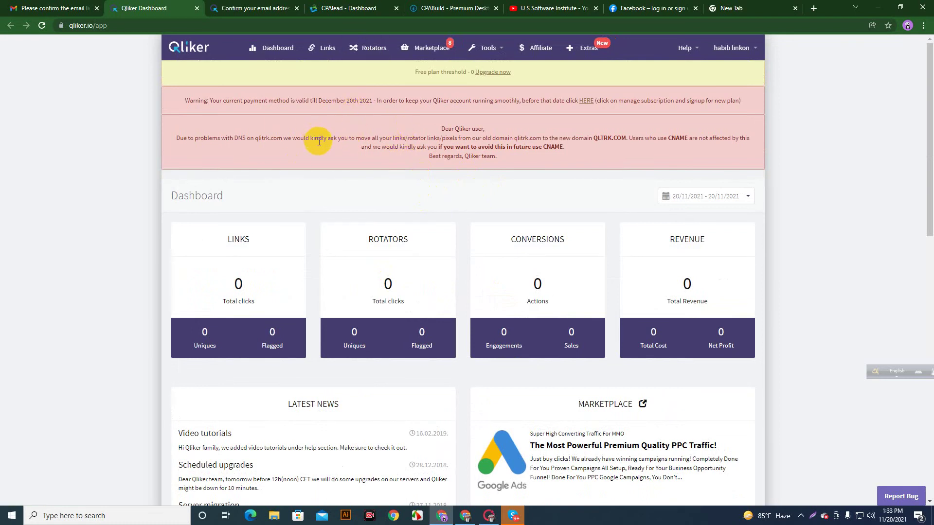
scroll(494, 234, down, 6)
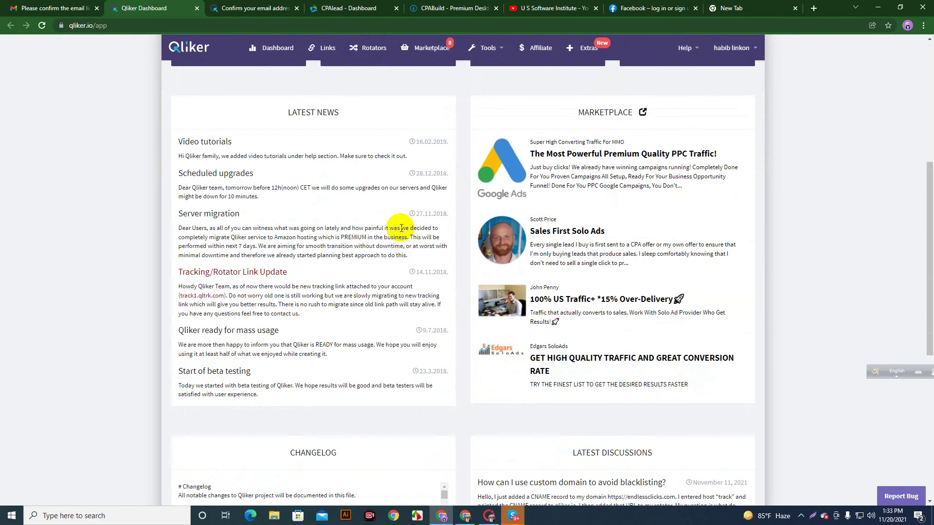
scroll(399, 229, up, 6)
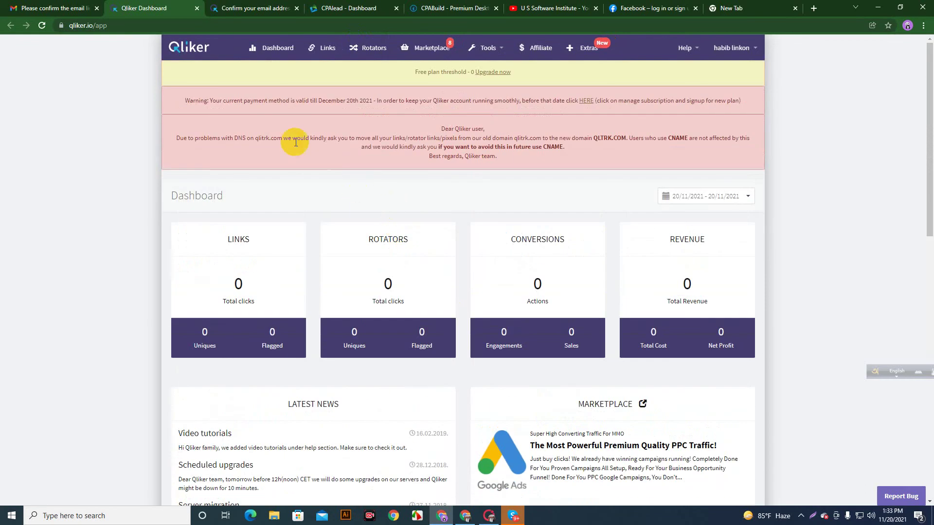
click(267, 53)
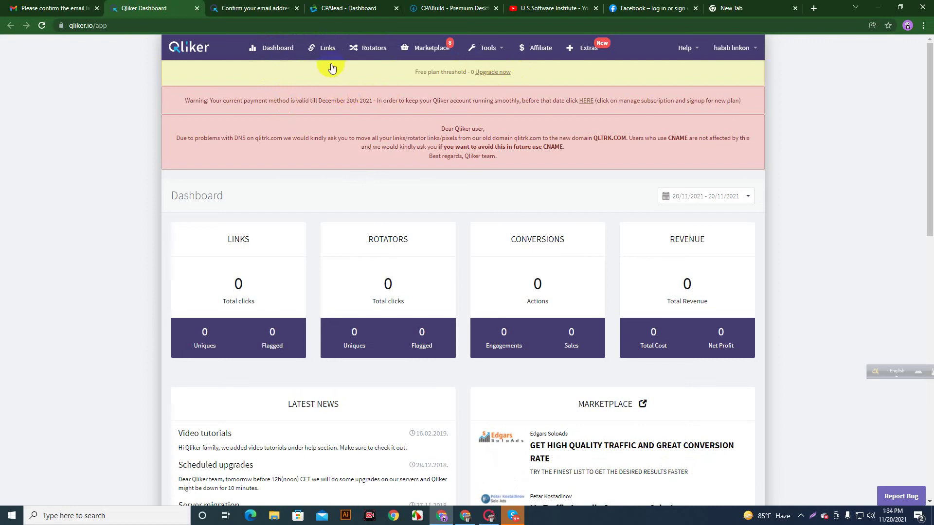
Step: Check Qliker's empty Links page, then return to the CPAlead offers list
click(317, 51)
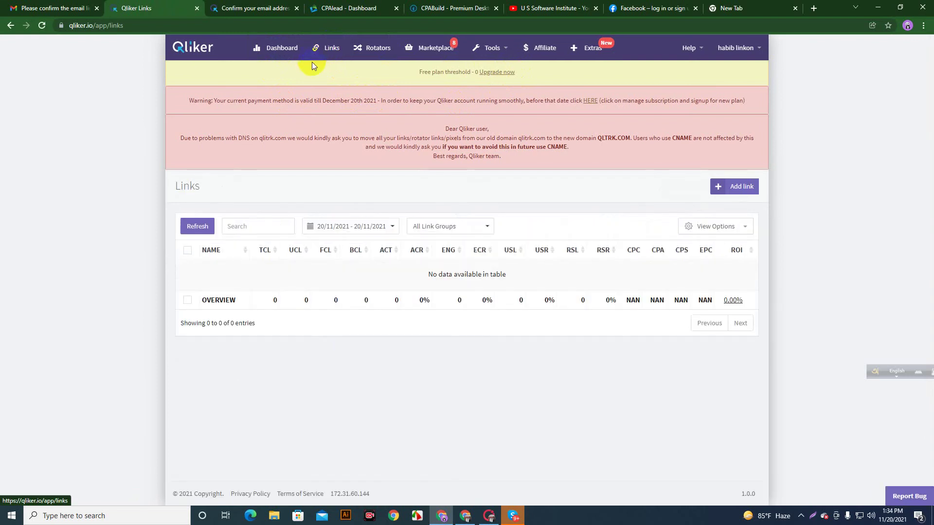
click(322, 50)
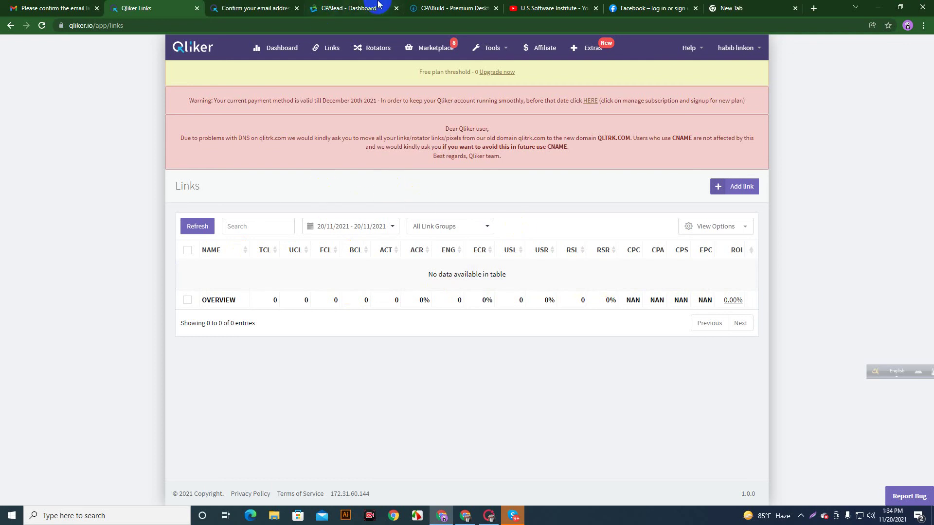
click(343, 8)
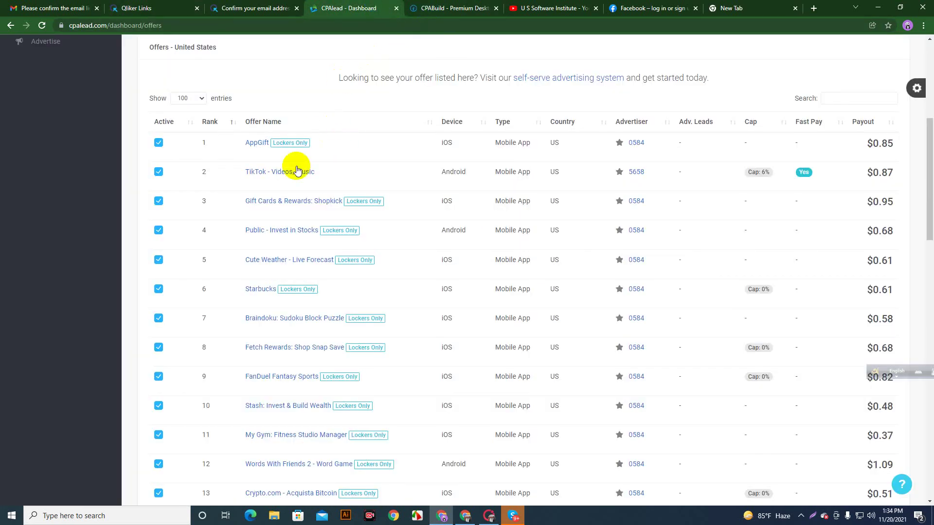
Step: Copy the affiliate link of CPAlead's TikTok - Videos, Music offer
click(270, 172)
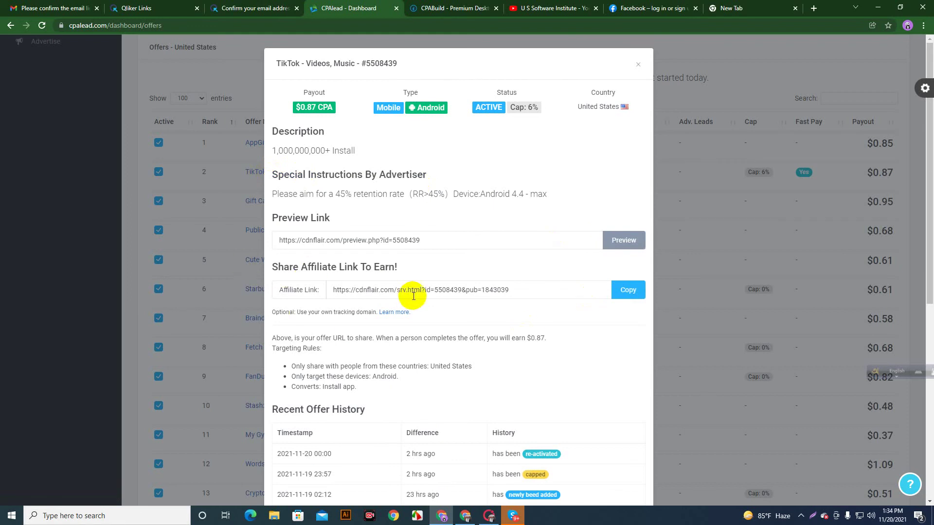
drag(528, 292, 270, 271)
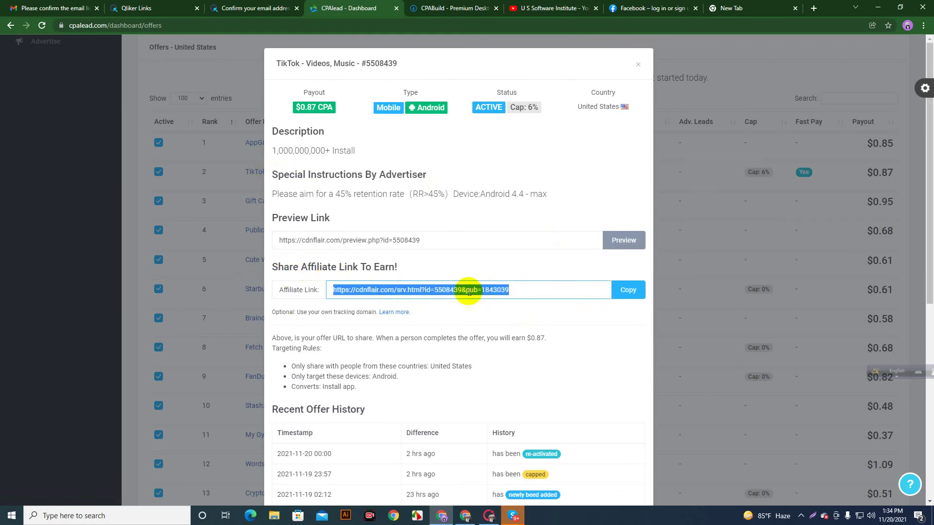
click(632, 292)
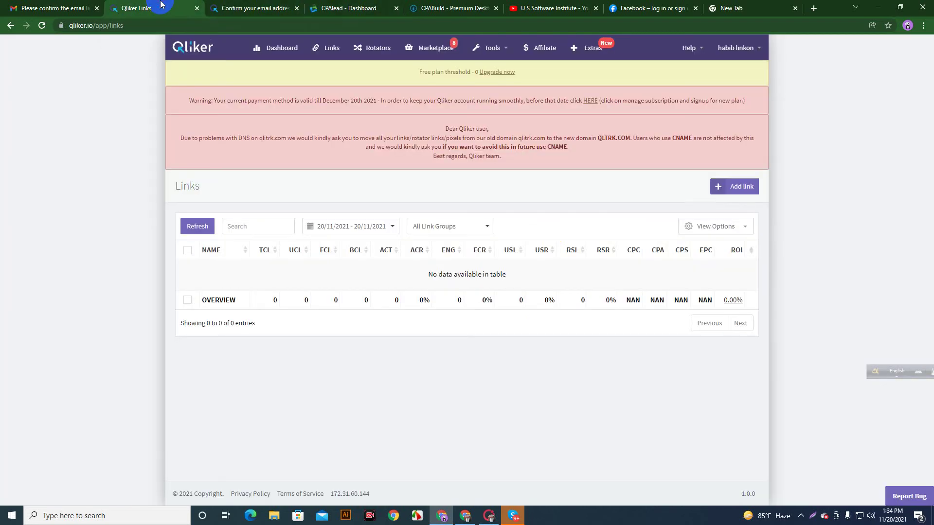
click(146, 9)
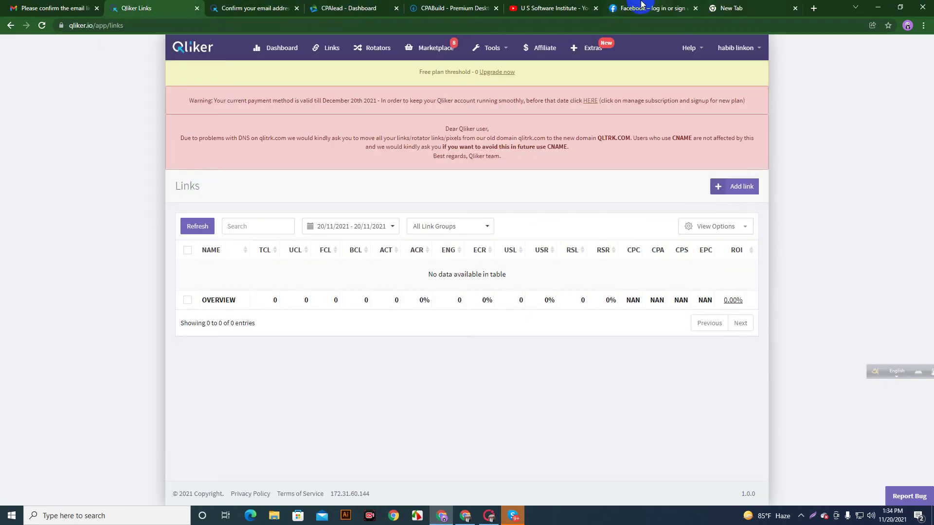
Step: Start a new link in All Link Groups named 'tiktok'
click(447, 7)
click(144, 6)
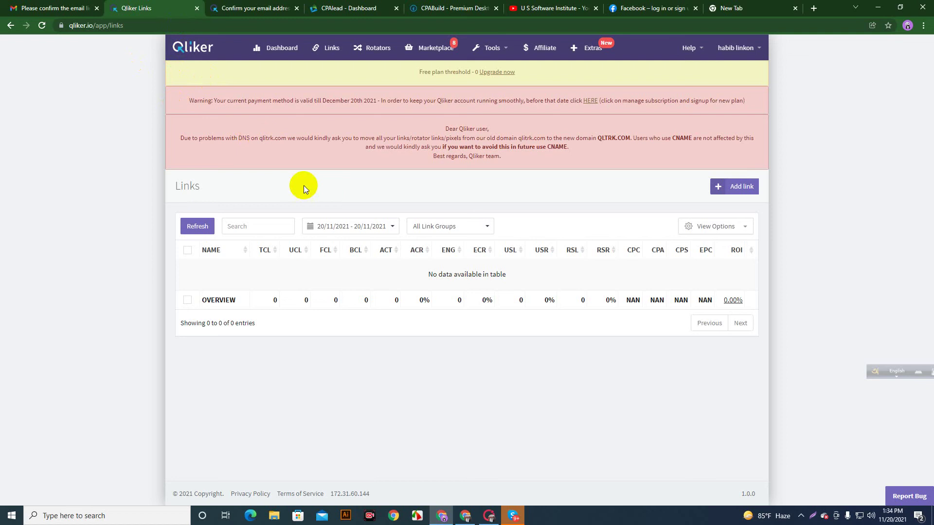
click(721, 191)
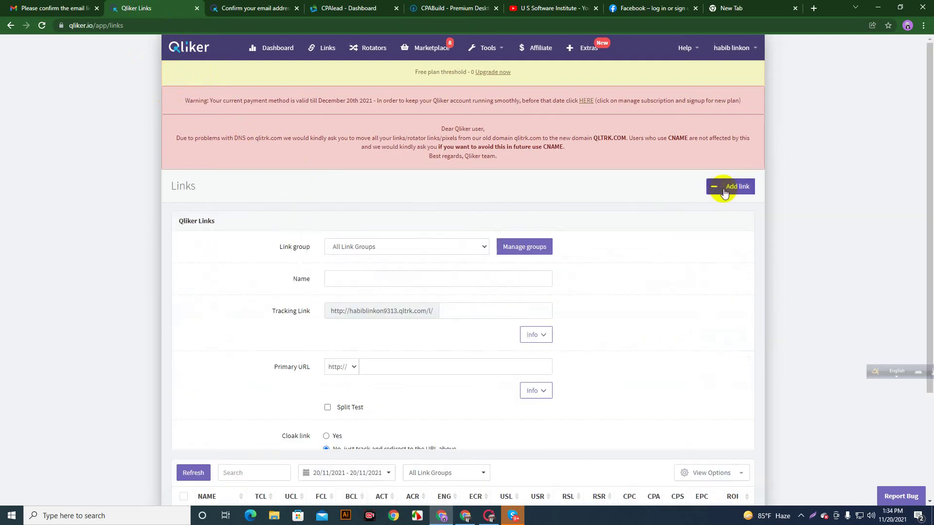
scroll(688, 201, down, 2)
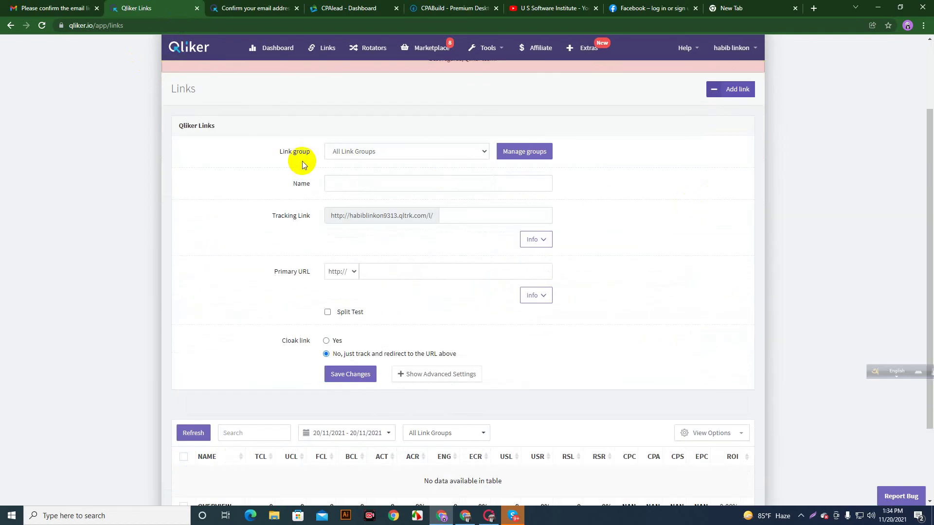
click(383, 152)
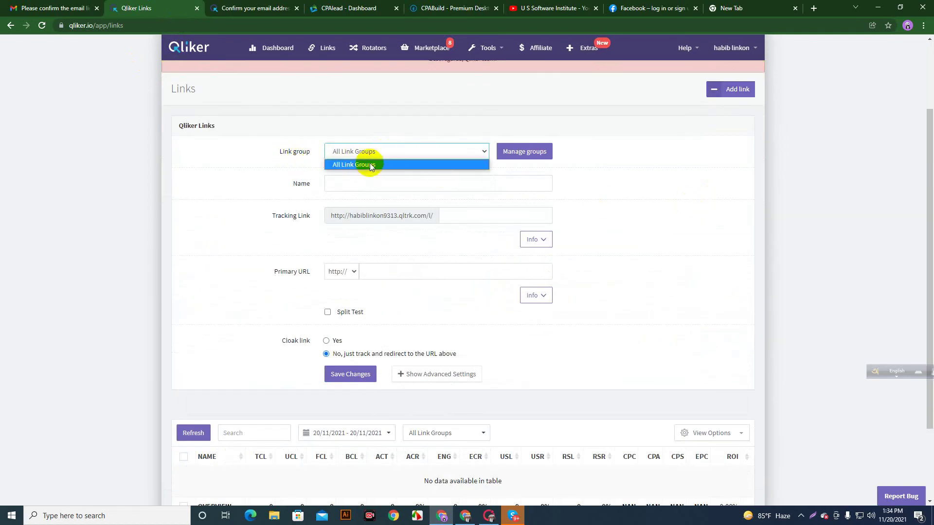
click(369, 167)
click(347, 184)
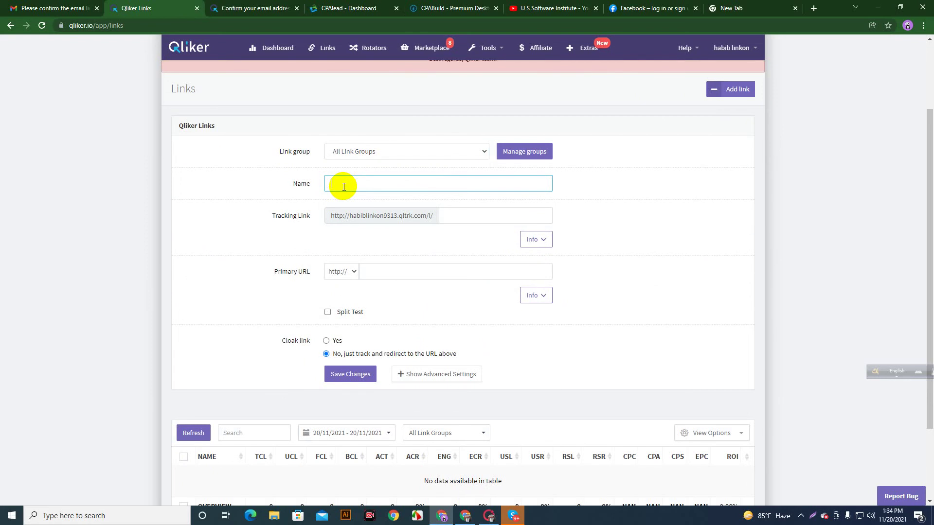
text(tiktok)
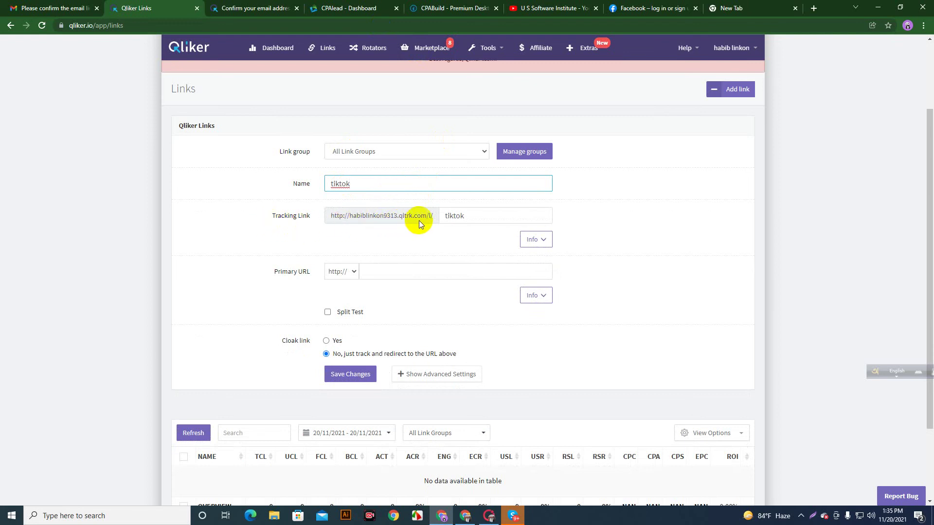
click(479, 218)
double_click(468, 215)
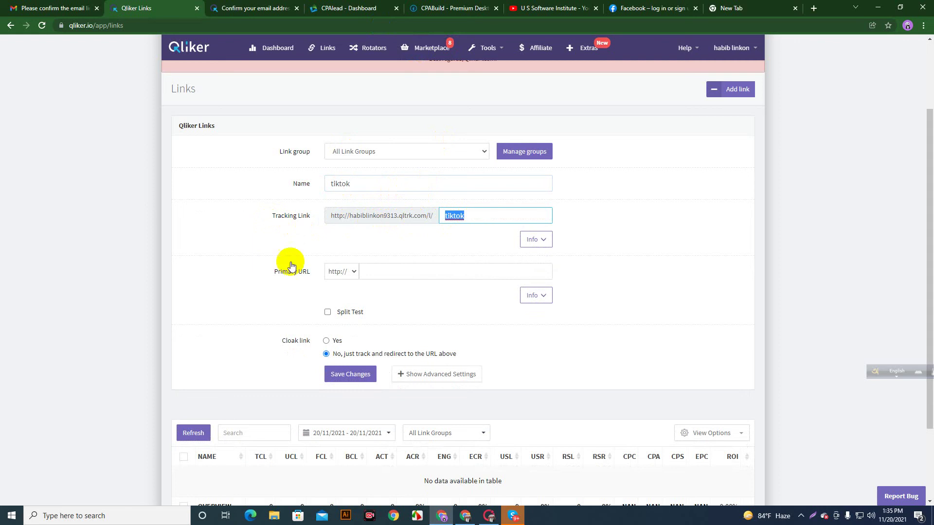
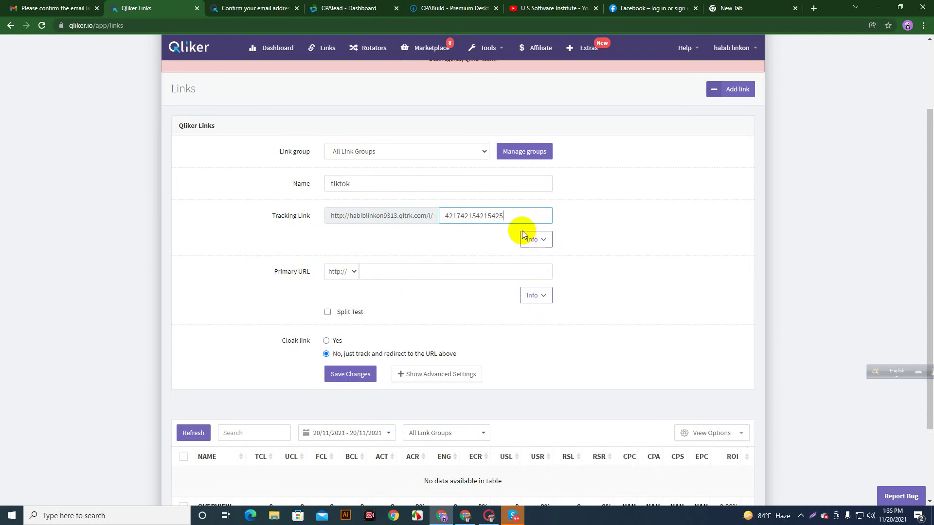
drag(524, 217, 309, 215)
click(393, 237)
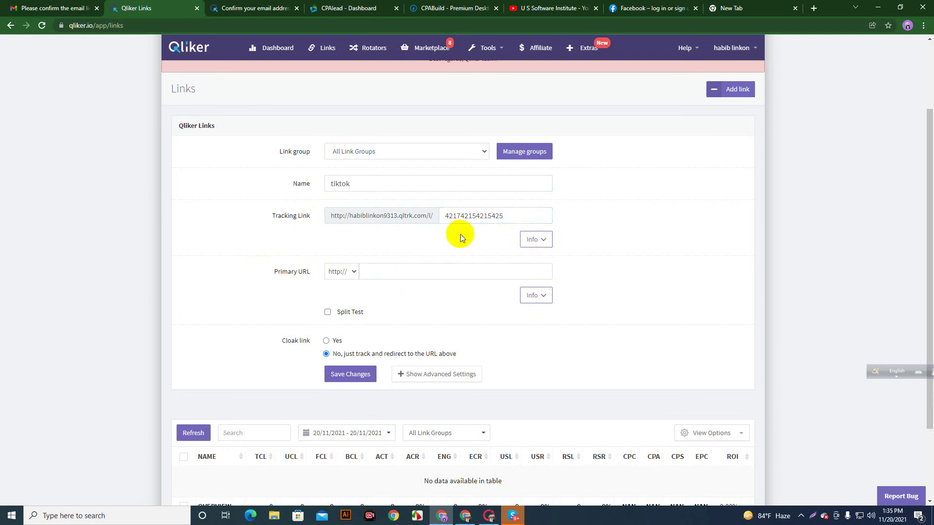
scroll(487, 235, down, 1)
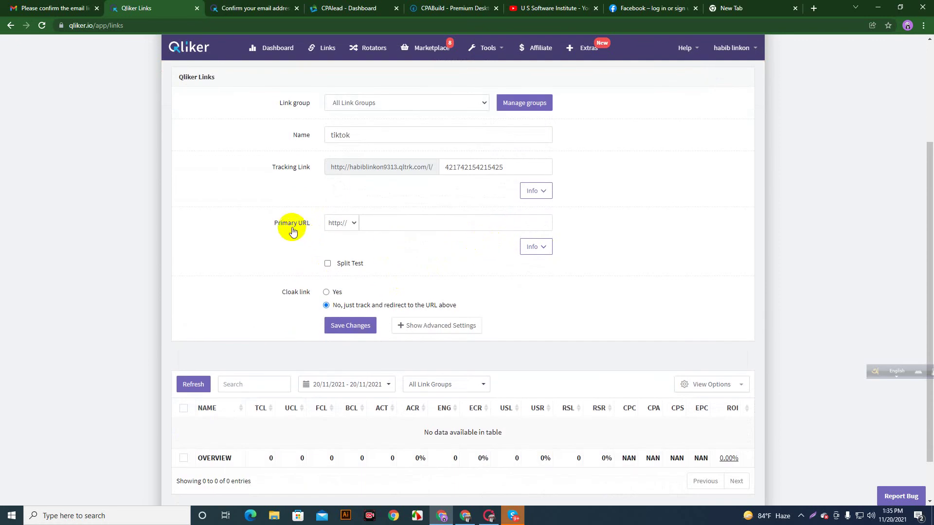
click(395, 223)
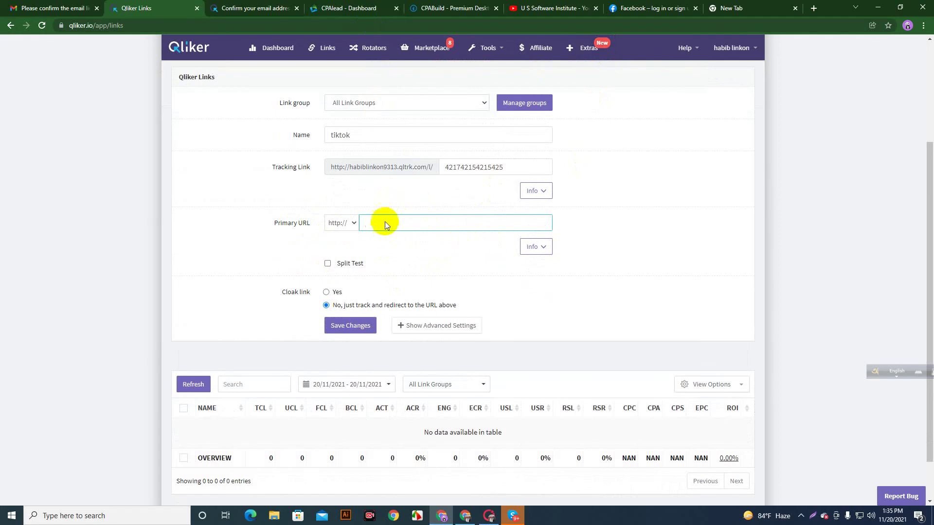
click(252, 8)
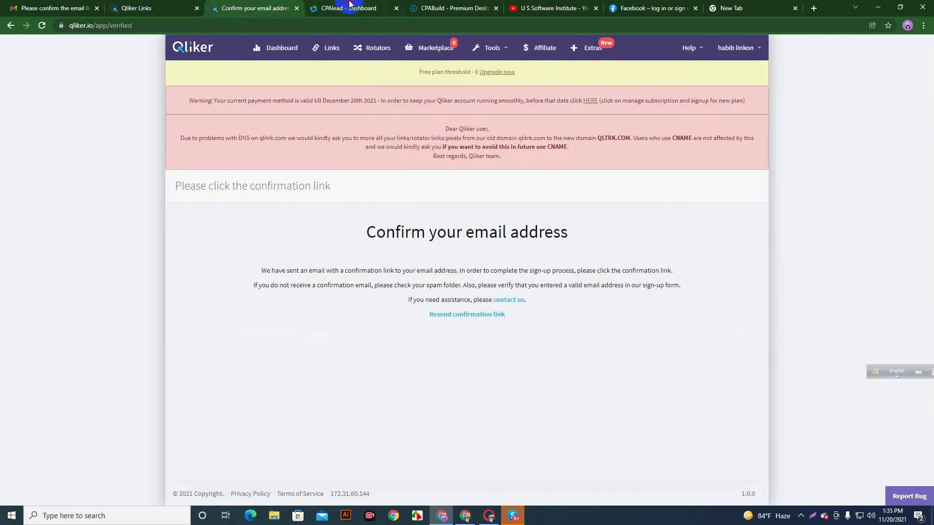
Step: Paste the copied CPAlead TikTok affiliate link into the link's Primary URL field
click(349, 8)
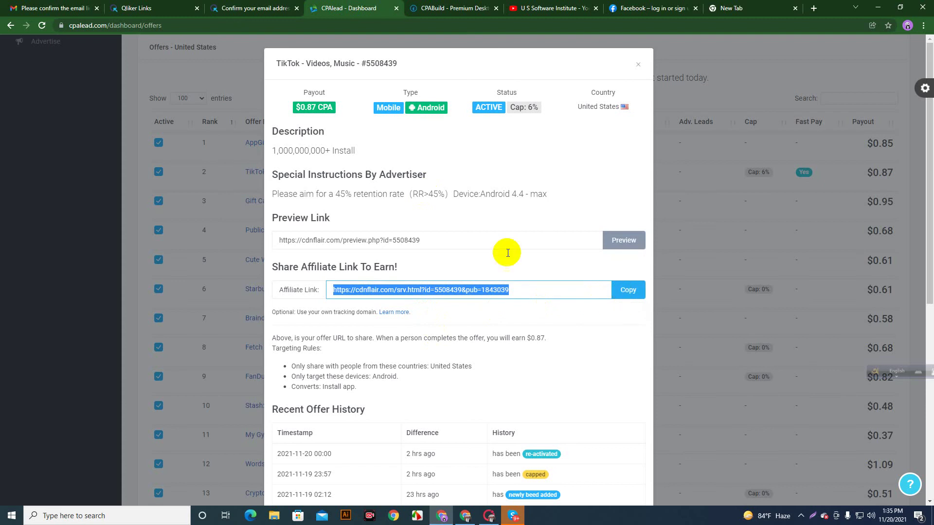
click(146, 8)
right_click(380, 223)
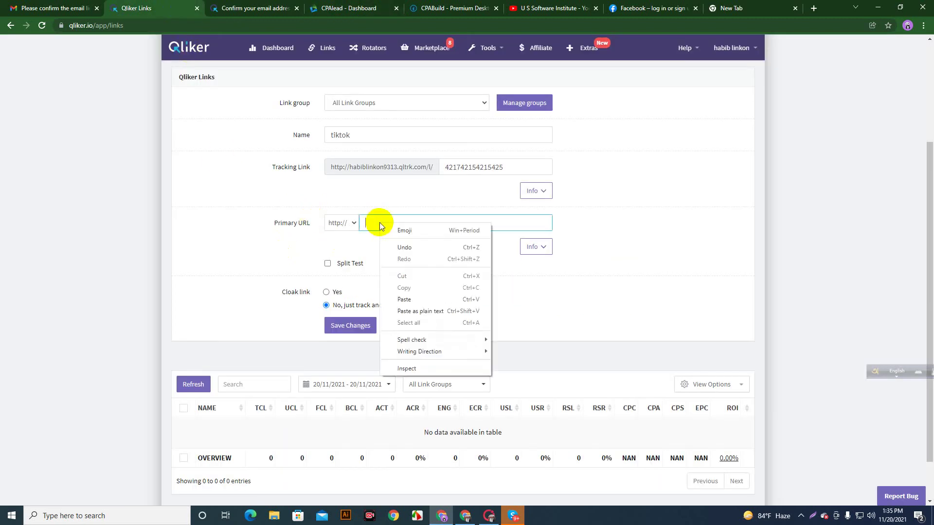
click(412, 298)
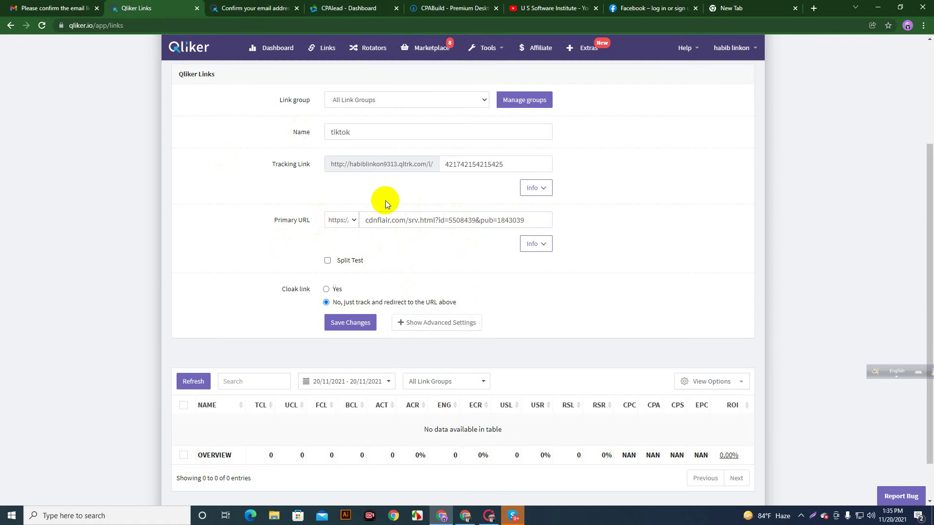
scroll(385, 200, down, 1)
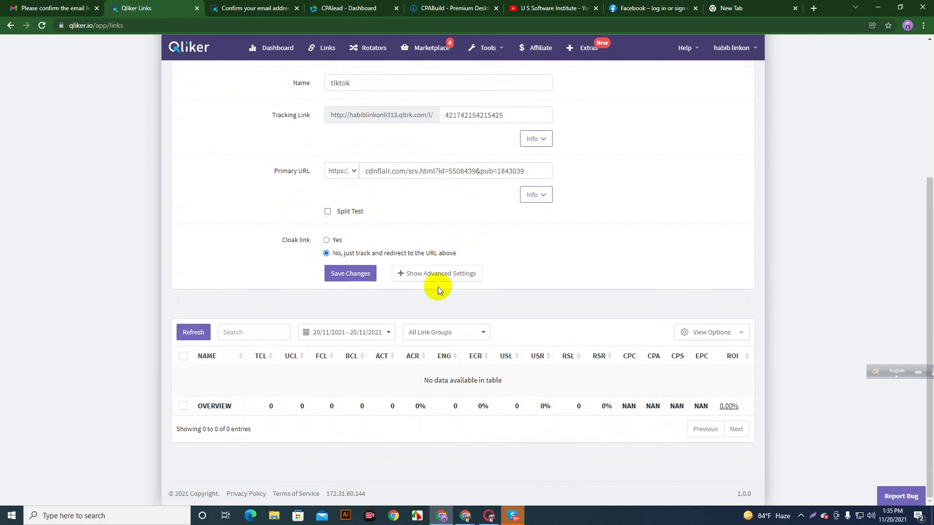
Step: Expand the link's advanced settings to show traffic cost type, geotargeting and backup URL fields
click(462, 276)
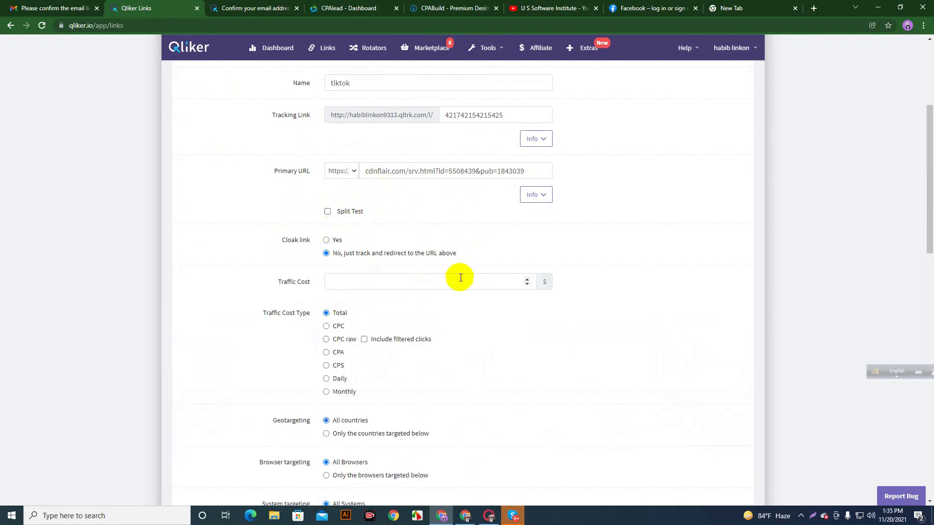
scroll(252, 203, down, 2)
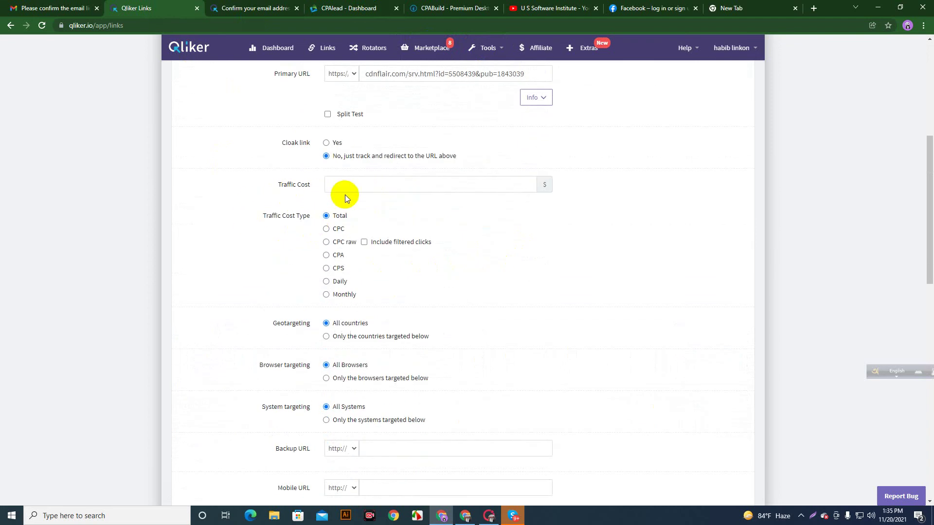
scroll(337, 216, down, 2)
scroll(348, 215, down, 1)
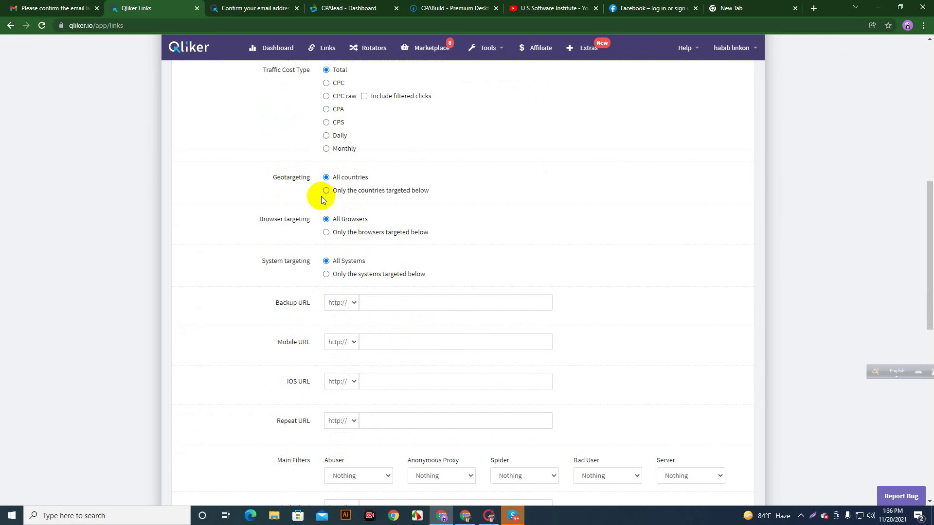
click(381, 8)
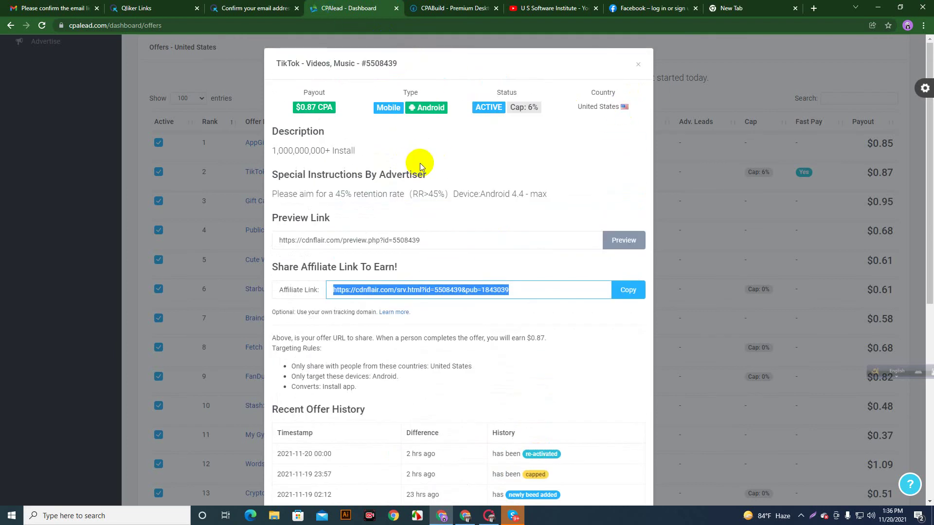
click(246, 8)
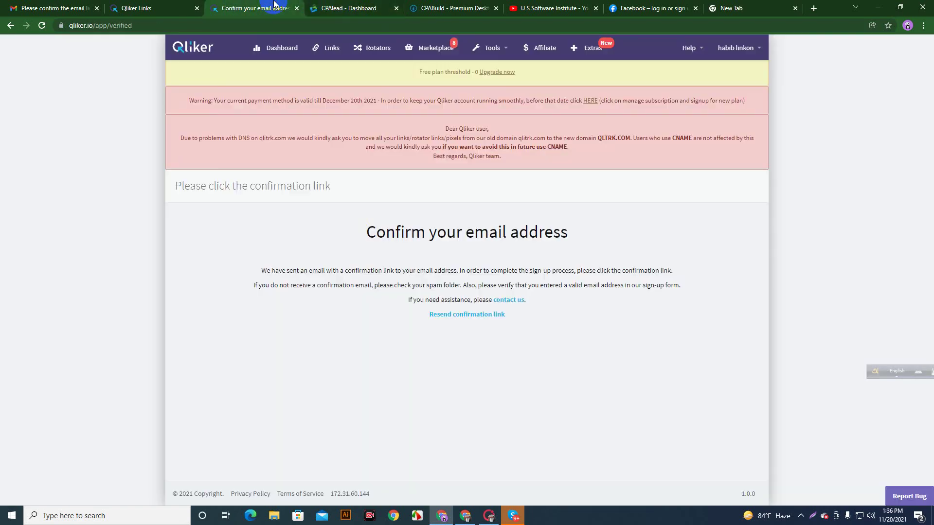
click(136, 8)
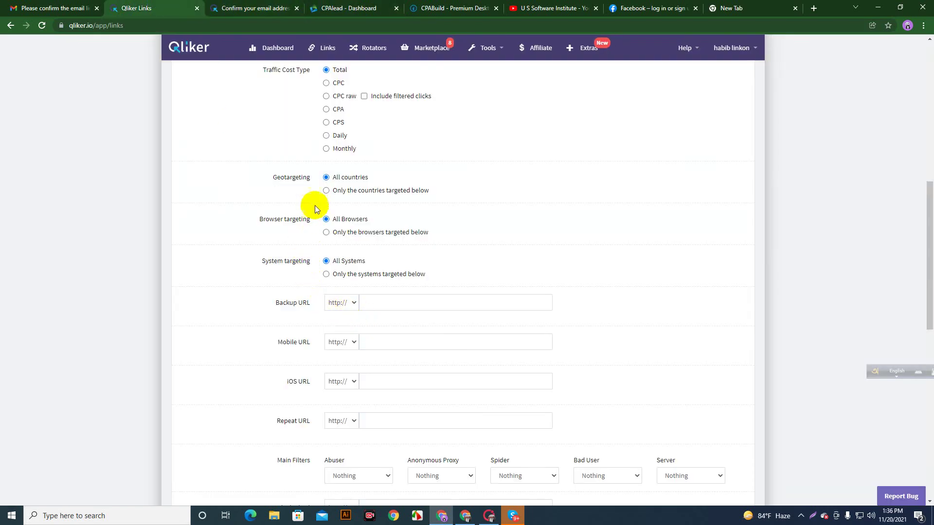
Step: Set geotargeting to 'Only the countries targeted below', including United States and United Kingdom
click(327, 191)
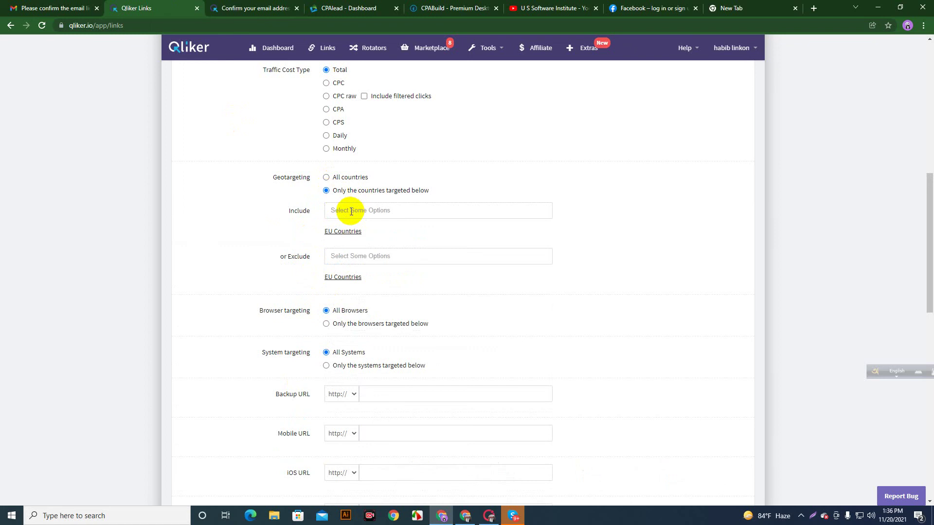
click(351, 212)
text(united)
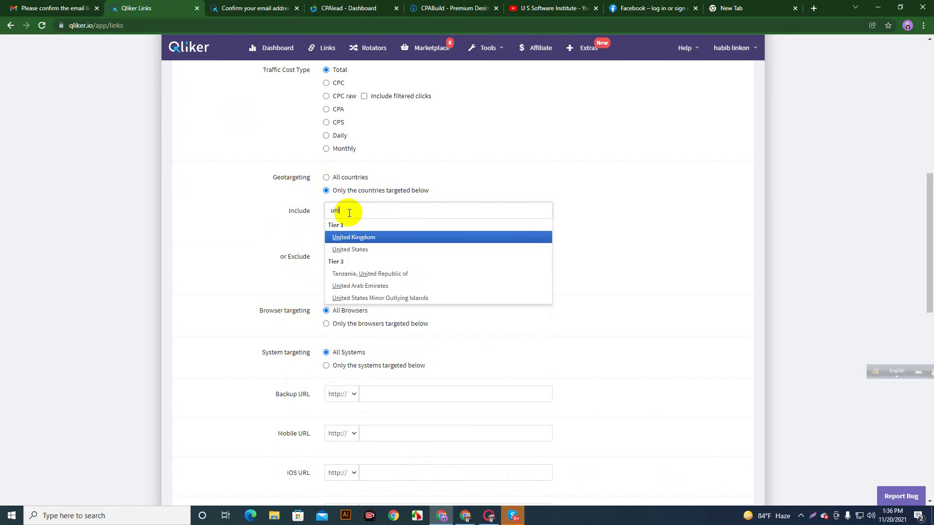
click(350, 250)
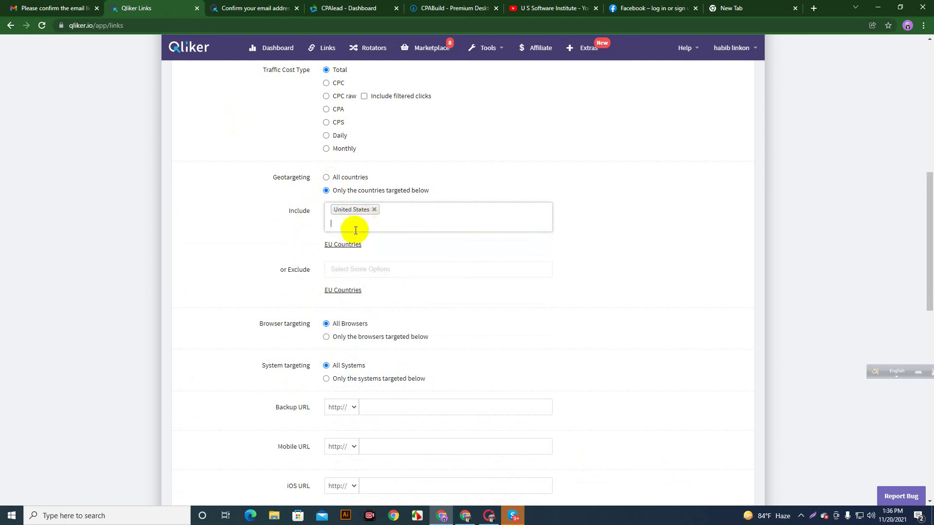
scroll(395, 271, down, 1)
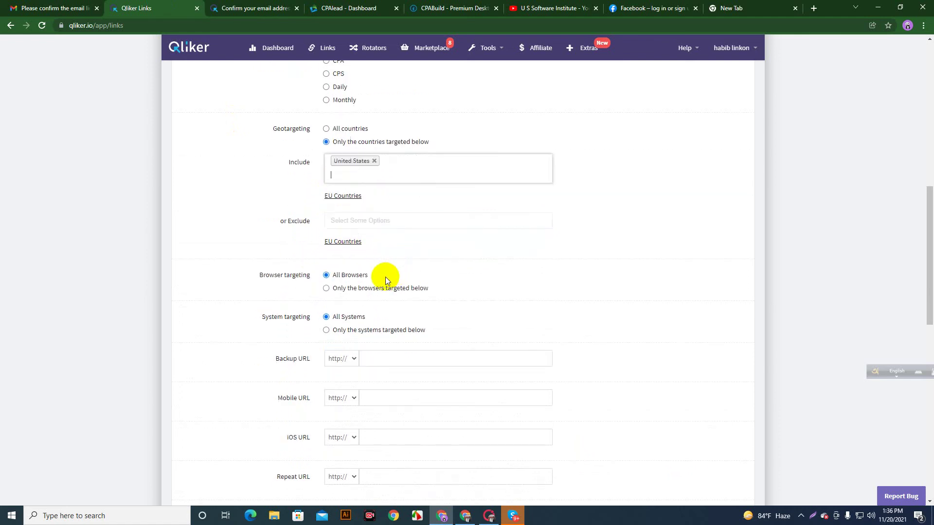
click(367, 161)
text(unite)
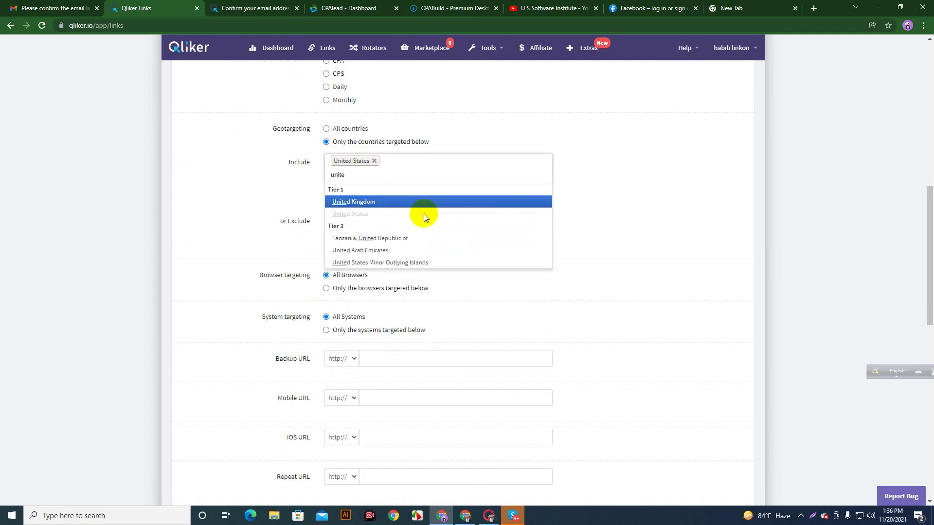
click(358, 202)
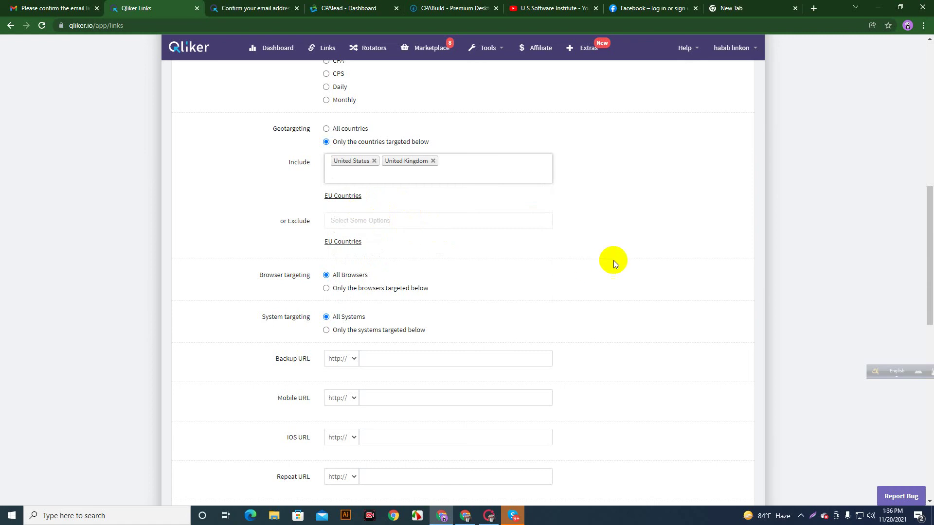
scroll(610, 250, down, 2)
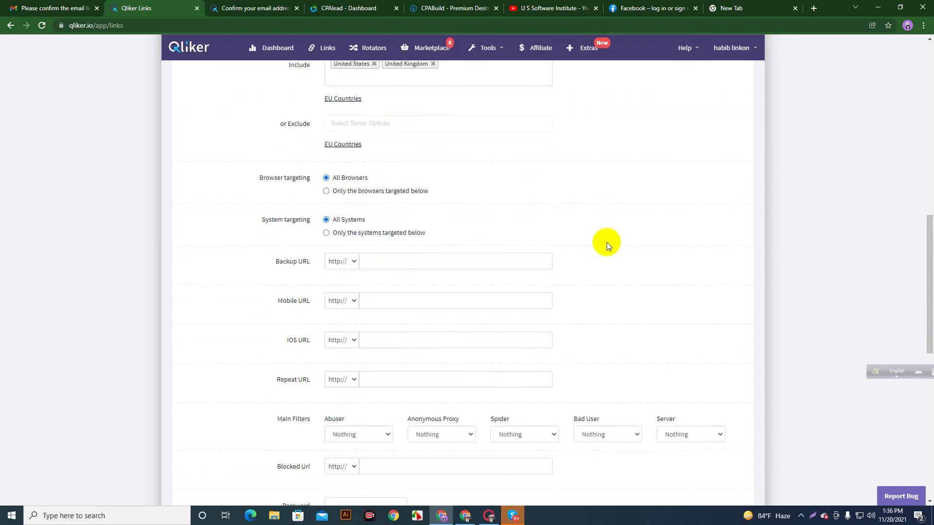
scroll(606, 242, up, 1)
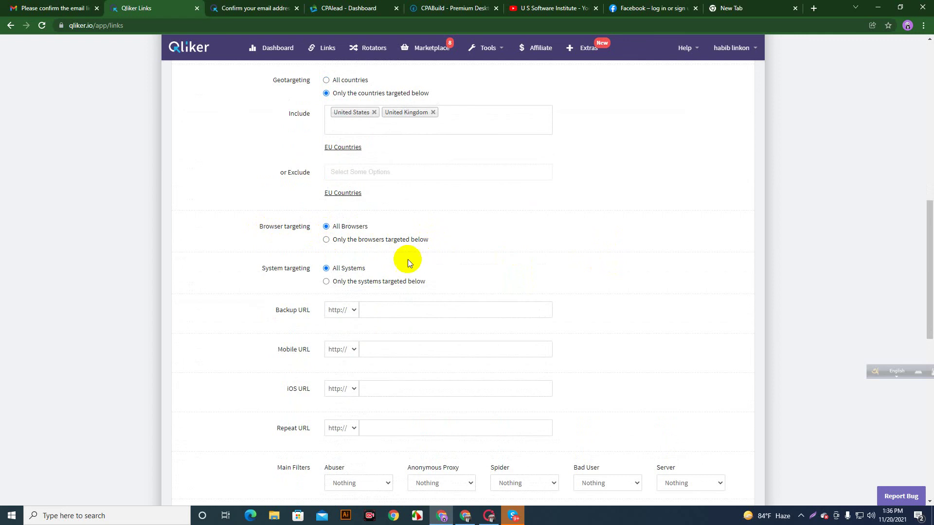
scroll(399, 260, down, 2)
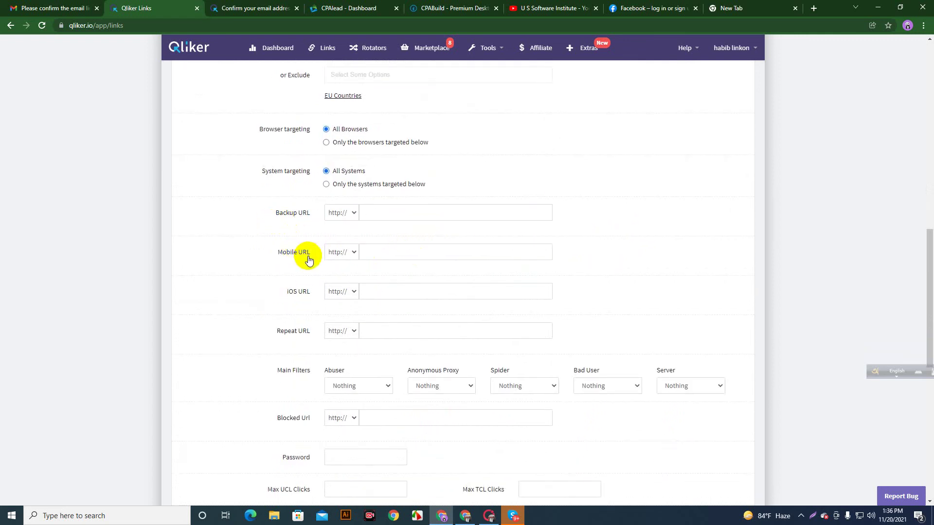
scroll(337, 267, up, 10)
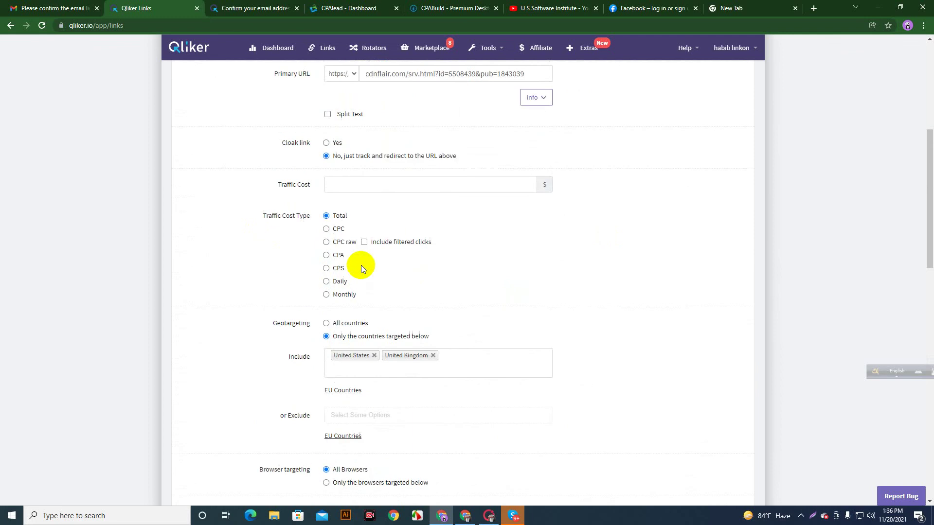
Step: Copy the full cdnflair primary destination URL
scroll(373, 250, up, 3)
triple_click(407, 366)
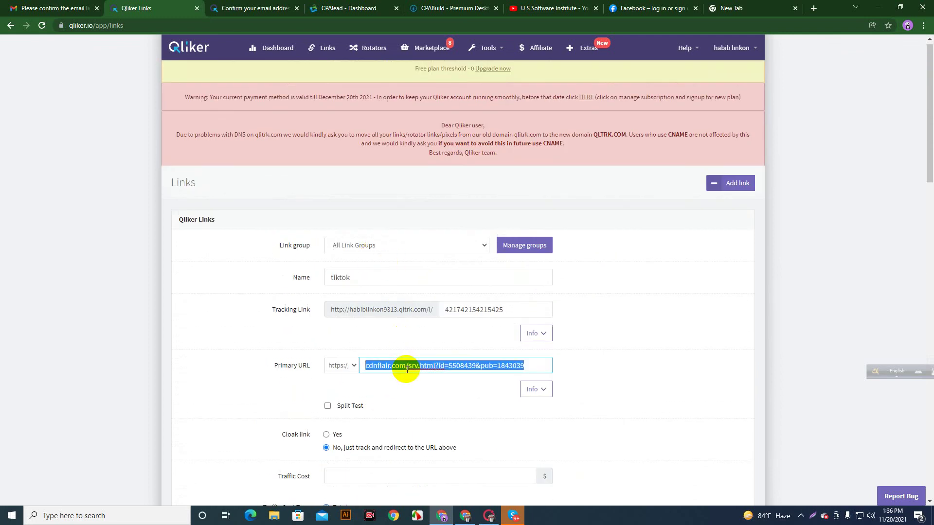
right_click(407, 367)
click(423, 252)
Step: Paste the copied URL into the Backup, Mobile, iOS and Repeat URL fields
scroll(562, 354, down, 10)
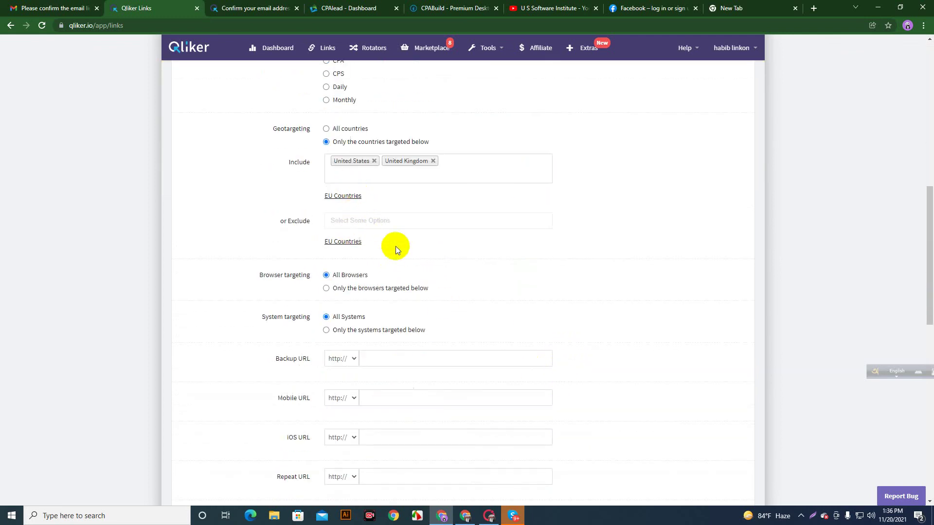
scroll(392, 251, down, 5)
click(371, 116)
key(ctrl+v)
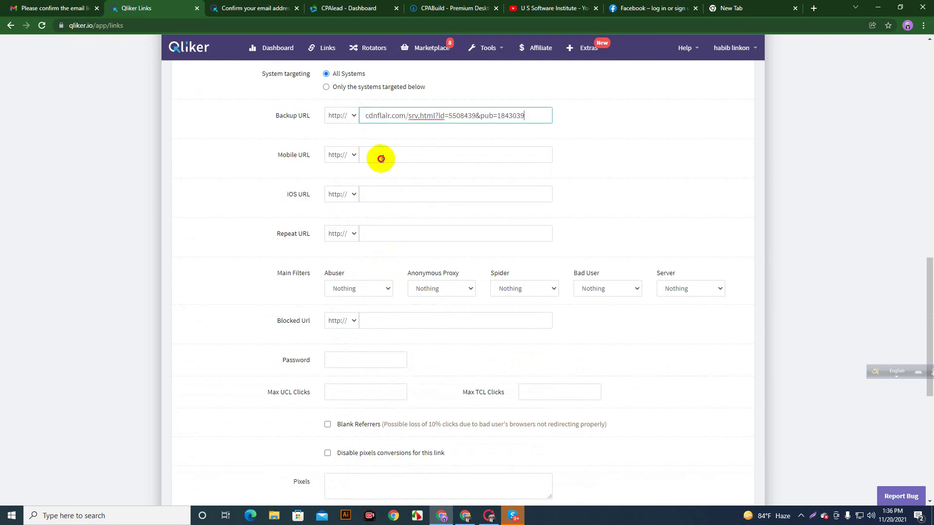
click(378, 156)
key(ctrl+v)
click(384, 195)
key(ctrl+v)
click(387, 232)
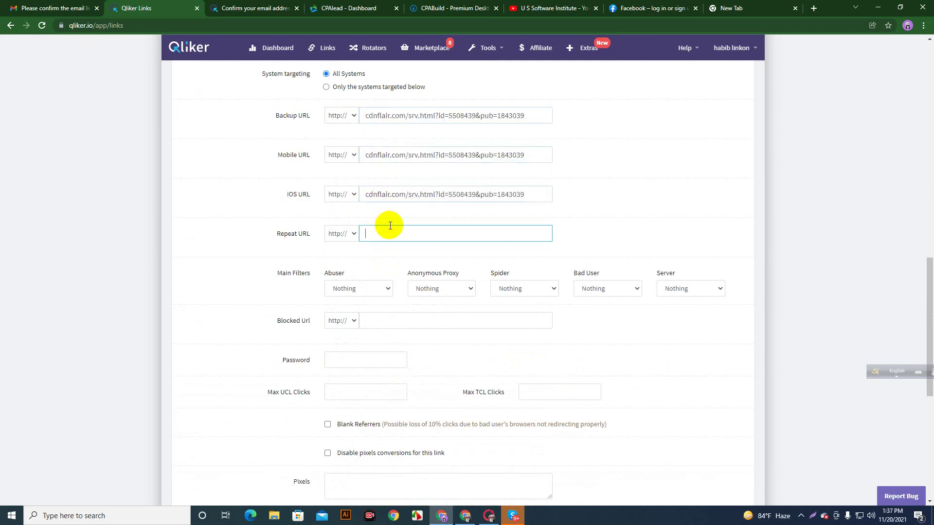
key(ctrl+v)
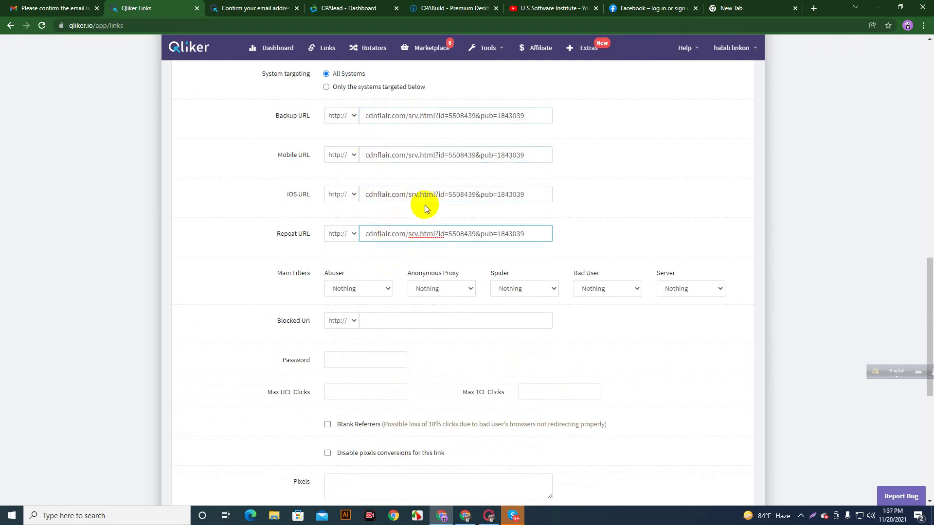
scroll(424, 205, down, 1)
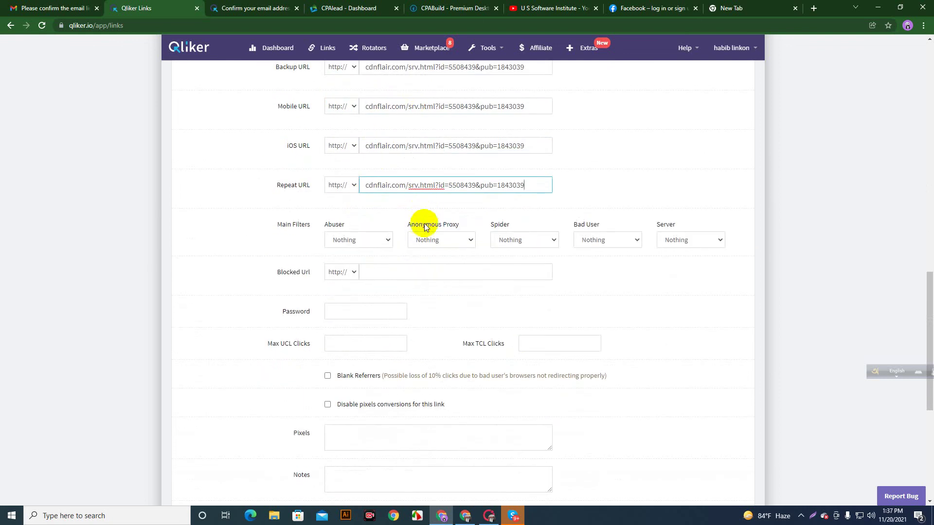
Step: Set the Abuser and Anonymous Proxy filters to Block
click(336, 241)
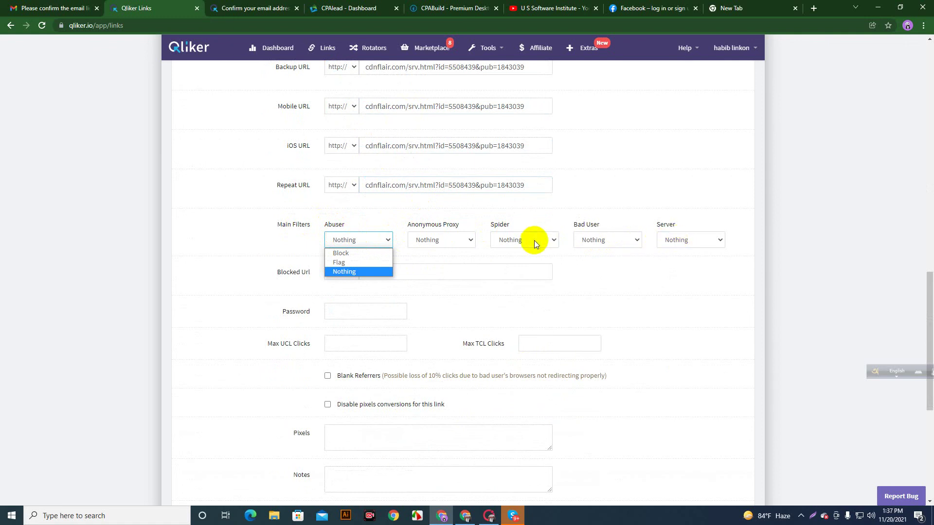
click(278, 246)
click(346, 241)
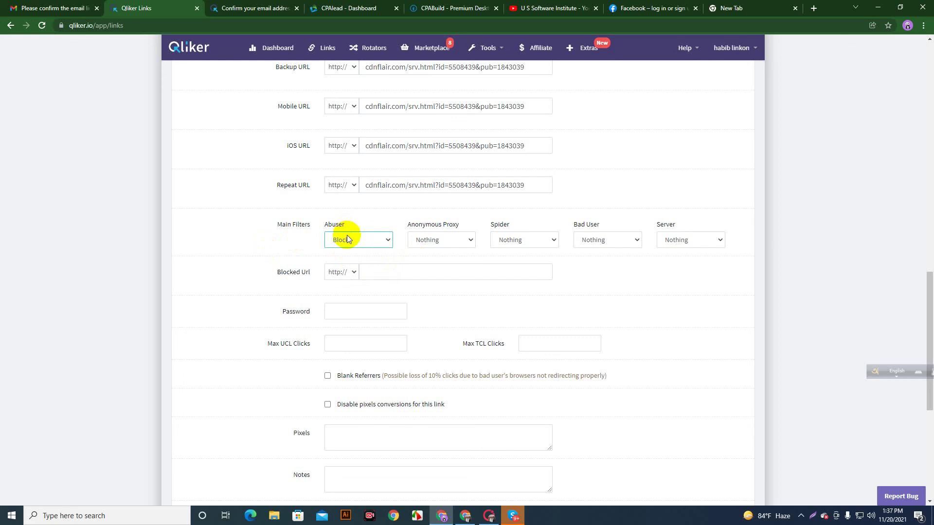
click(423, 240)
click(425, 253)
Step: Set the Spider, Bad User and Server filters to Block
click(509, 240)
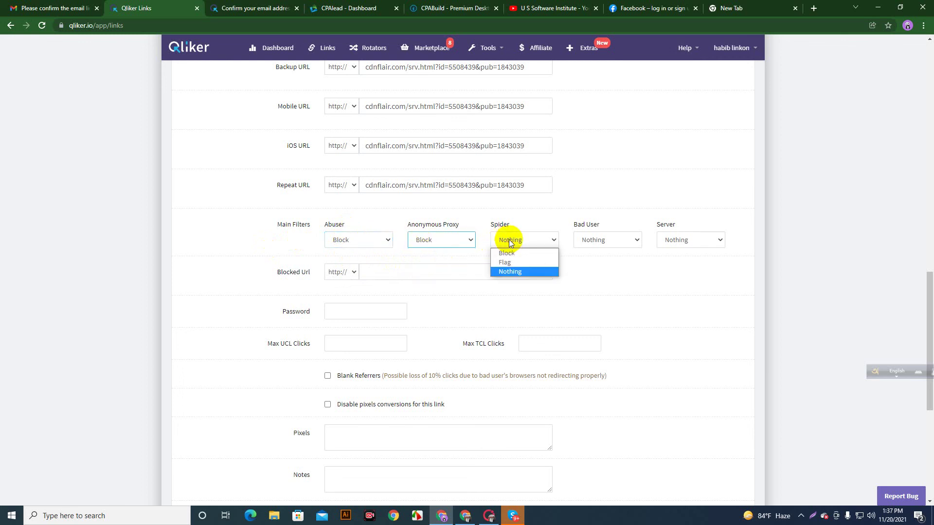
click(517, 253)
click(602, 242)
click(603, 253)
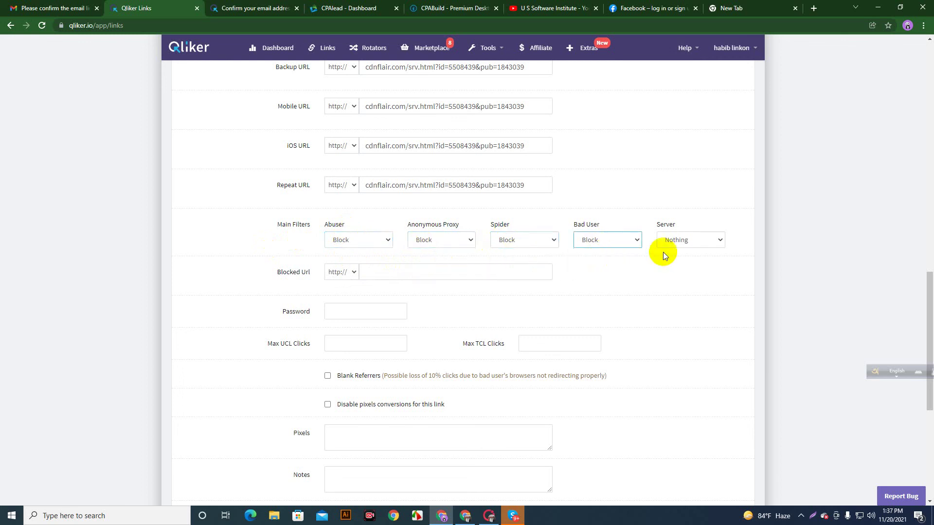
click(681, 241)
click(689, 253)
scroll(454, 271, down, 1)
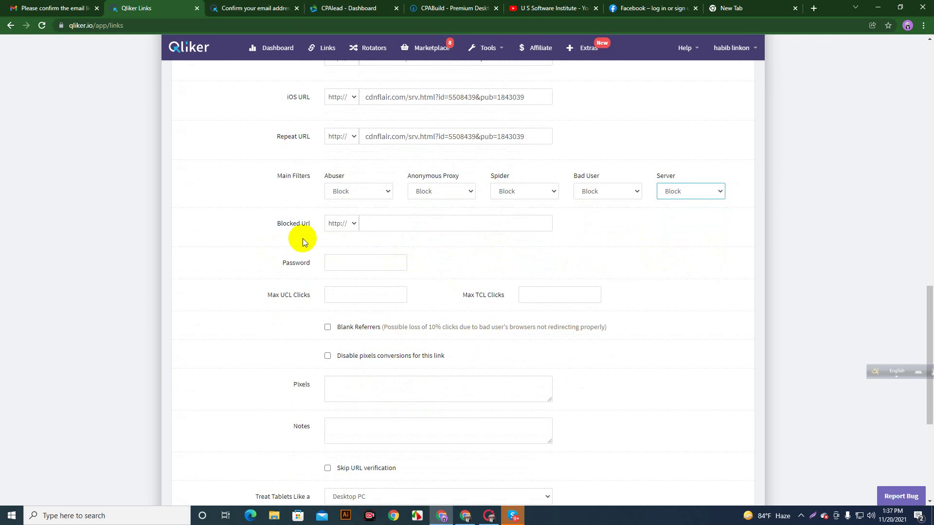
scroll(356, 243, down, 1)
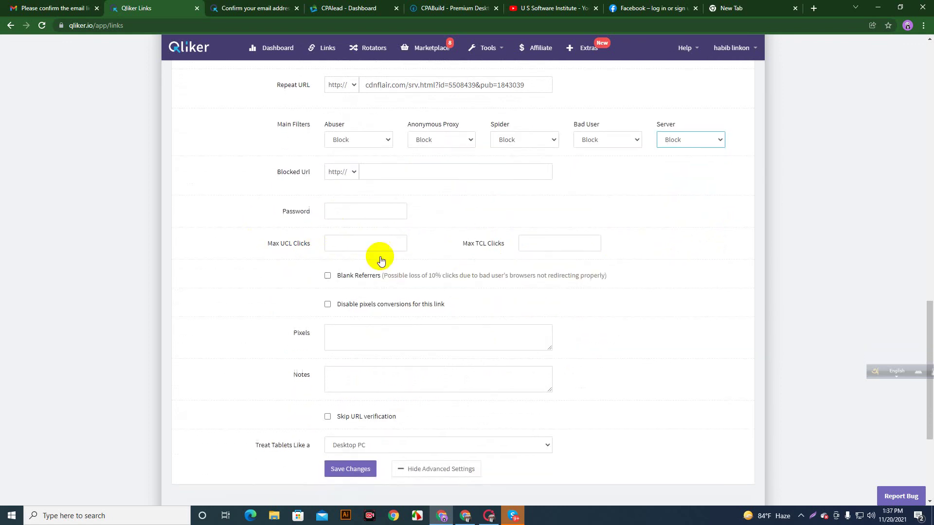
Step: Drop United Kingdom from the Geotargeting Include list, leaving only United States
scroll(340, 234, down, 4)
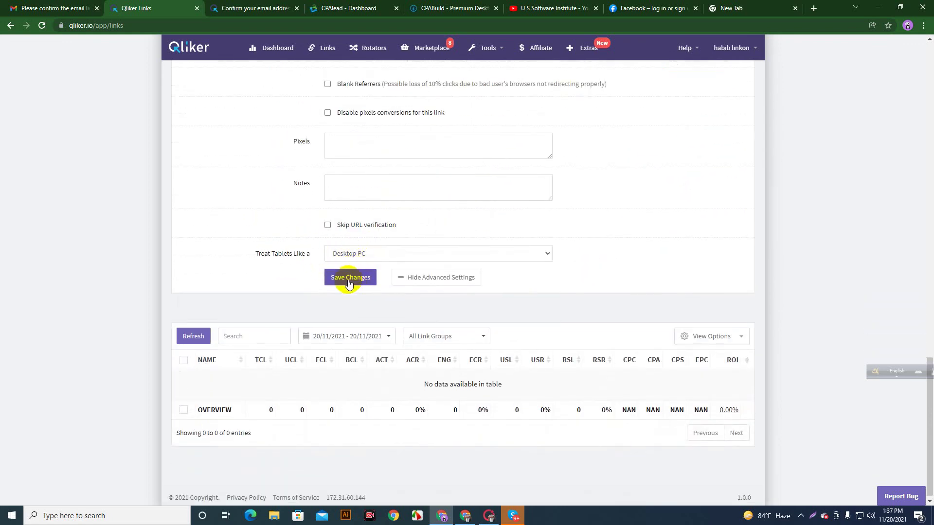
scroll(459, 275, up, 9)
scroll(463, 251, up, 13)
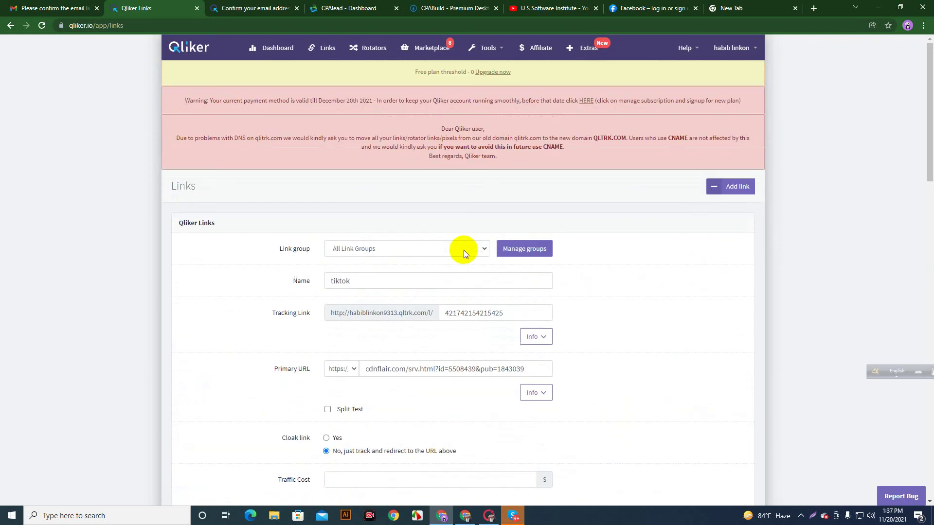
drag(360, 282, 292, 277)
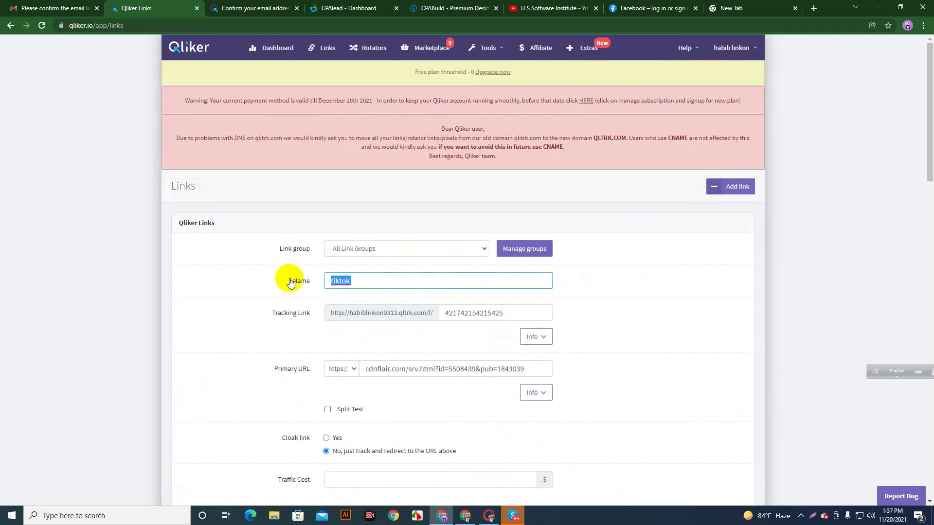
scroll(317, 276, down, 1)
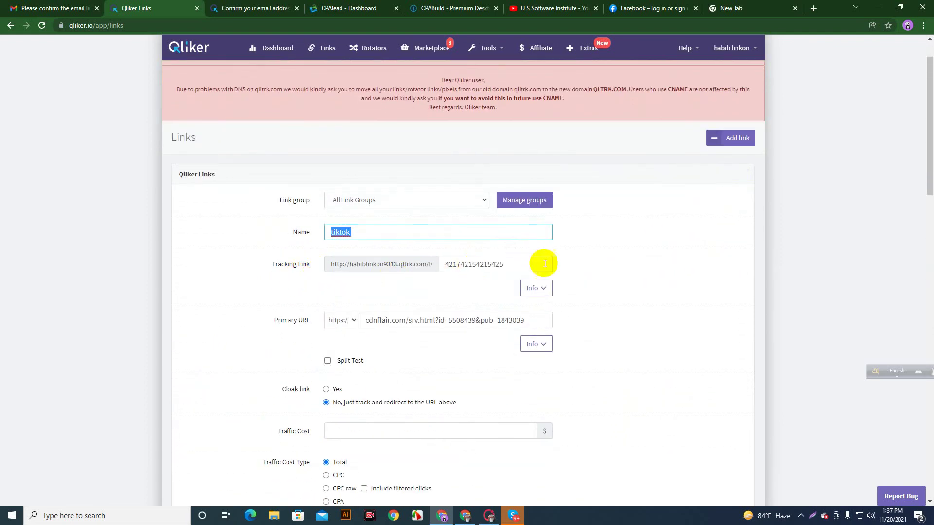
scroll(579, 264, down, 3)
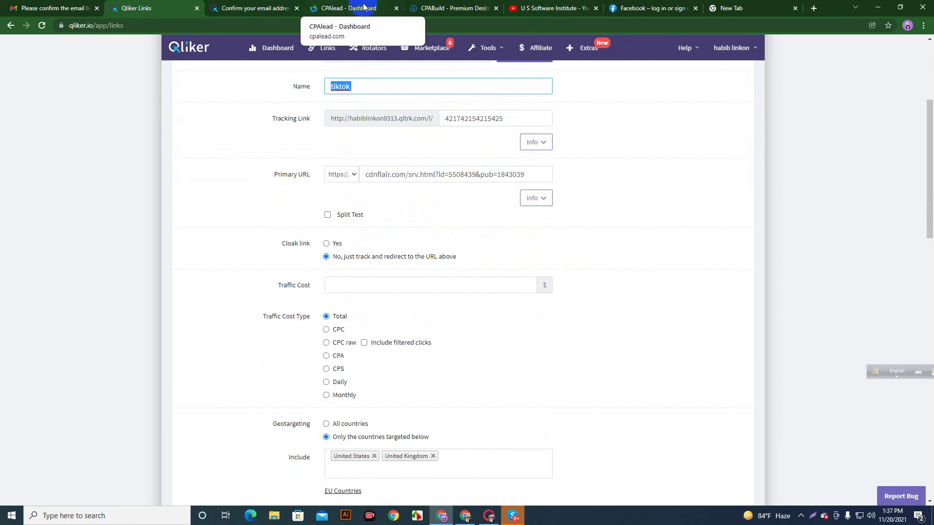
scroll(423, 184, down, 1)
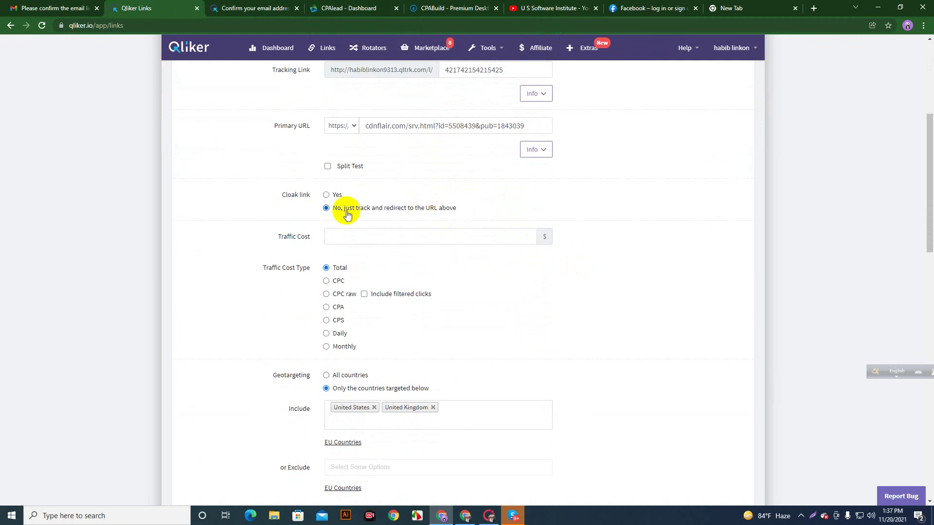
scroll(375, 214, down, 2)
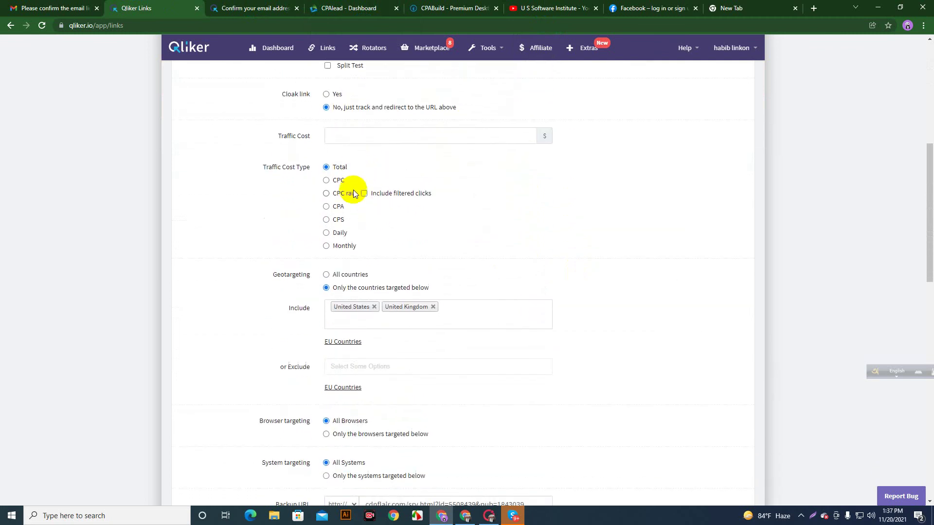
scroll(353, 189, down, 2)
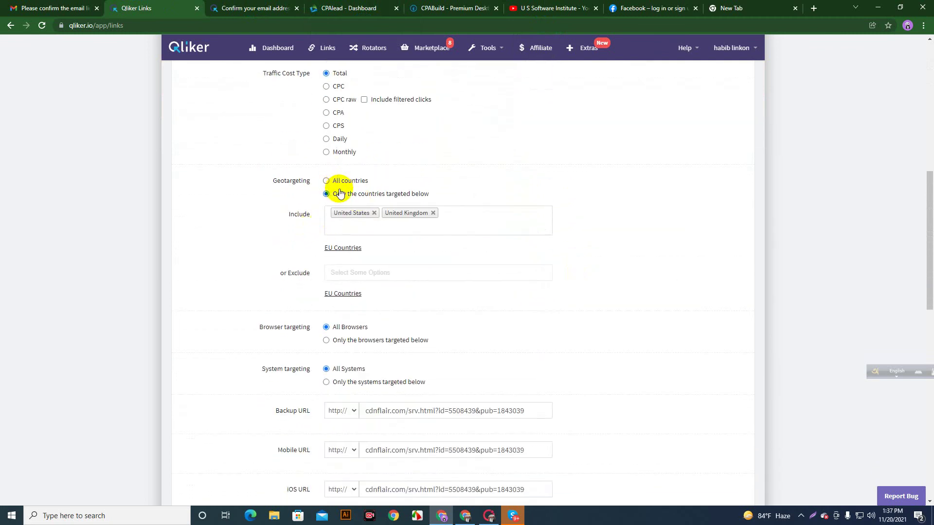
click(432, 213)
scroll(387, 216, down, 3)
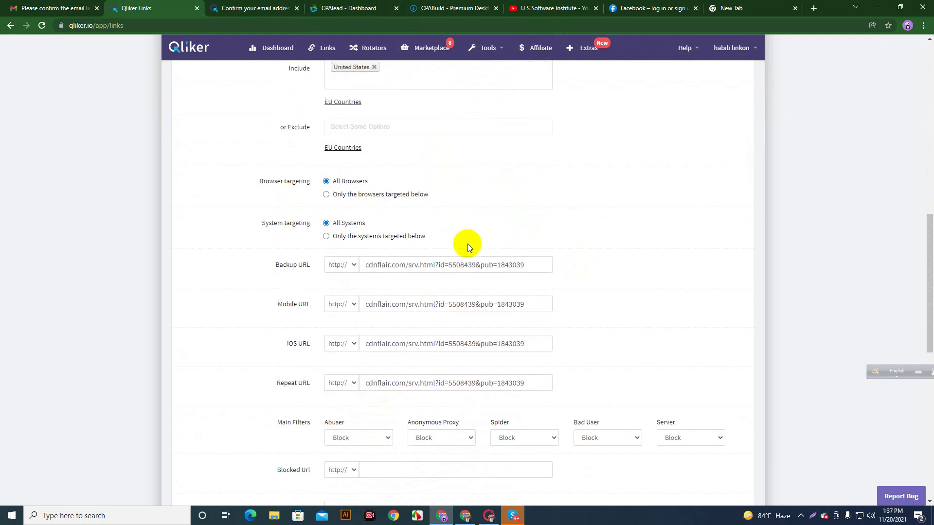
scroll(306, 200, down, 2)
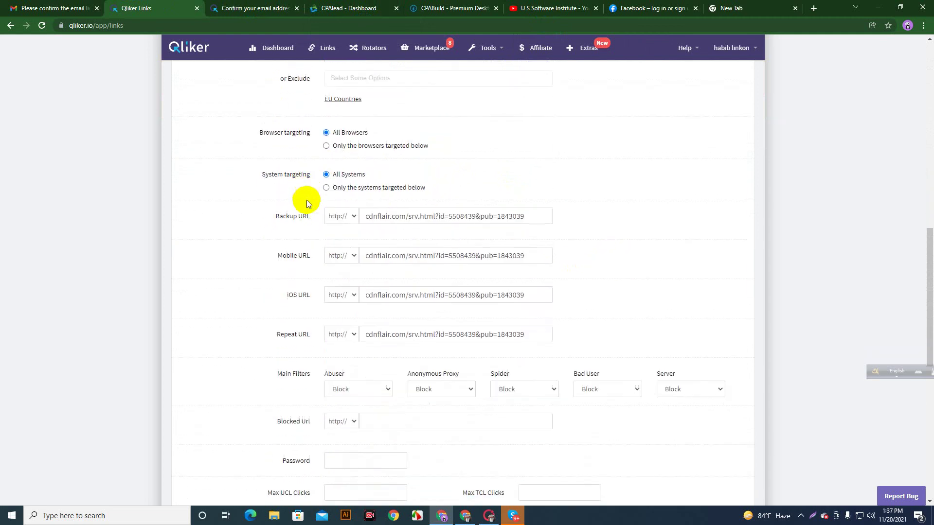
scroll(323, 242, down, 9)
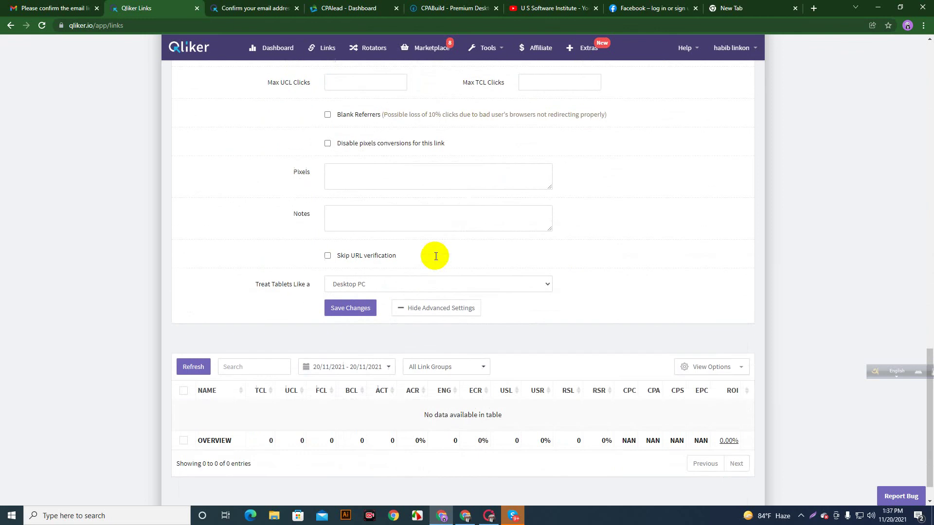
Step: Save the tiktok link, then review its edit details and zero total-clicks detail
click(342, 275)
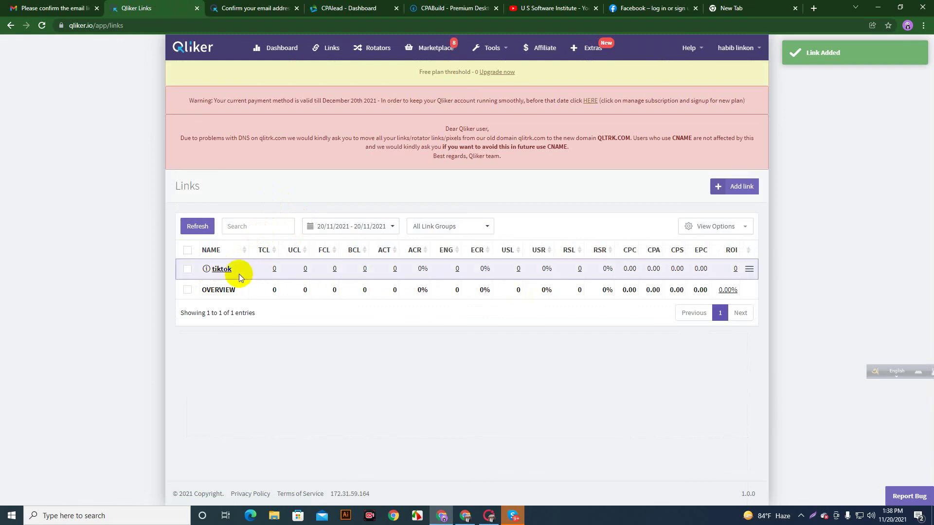
click(228, 274)
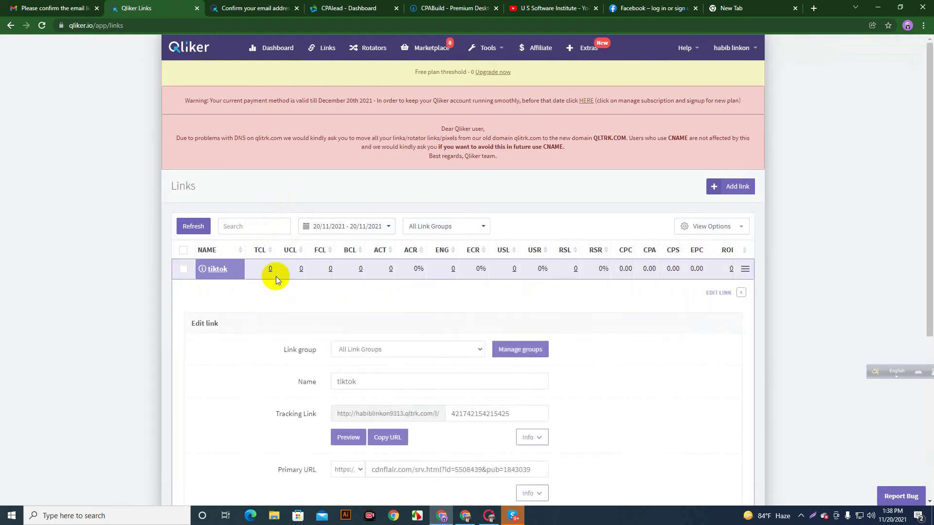
scroll(385, 325, down, 5)
scroll(419, 342, up, 4)
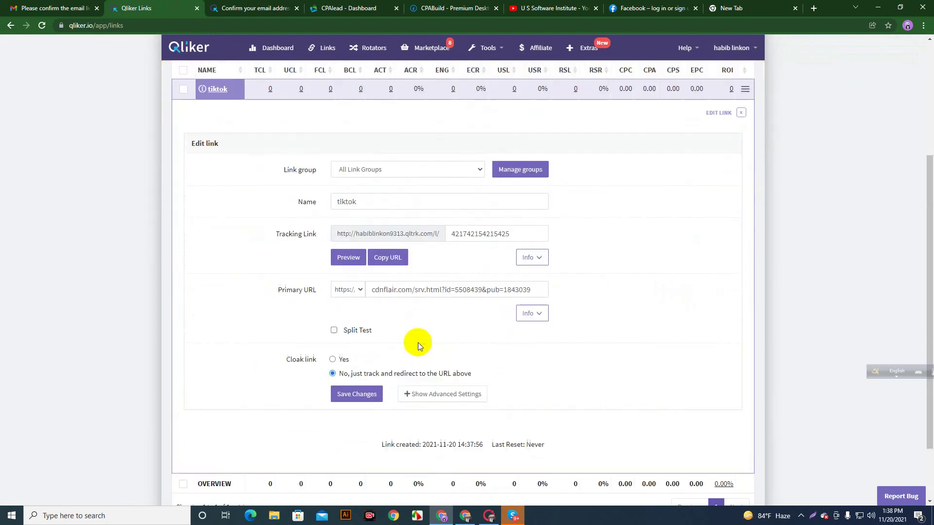
click(218, 208)
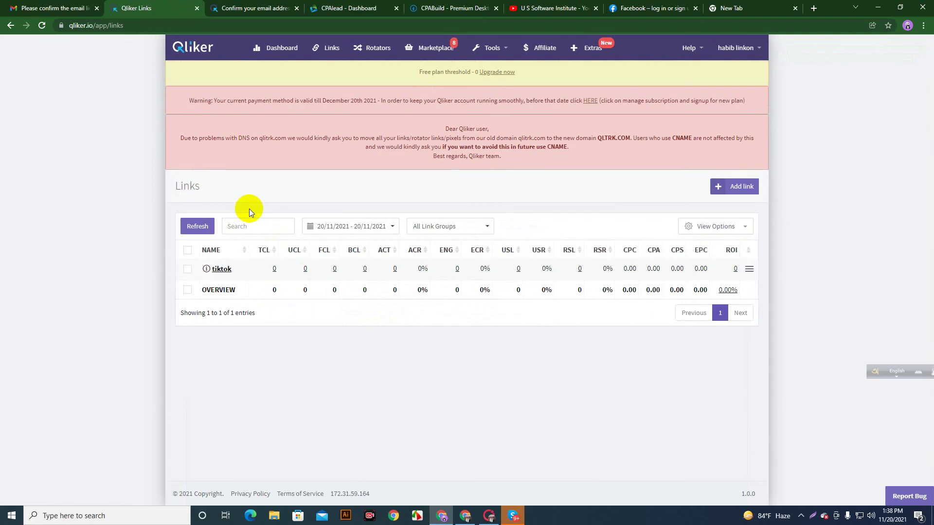
click(275, 269)
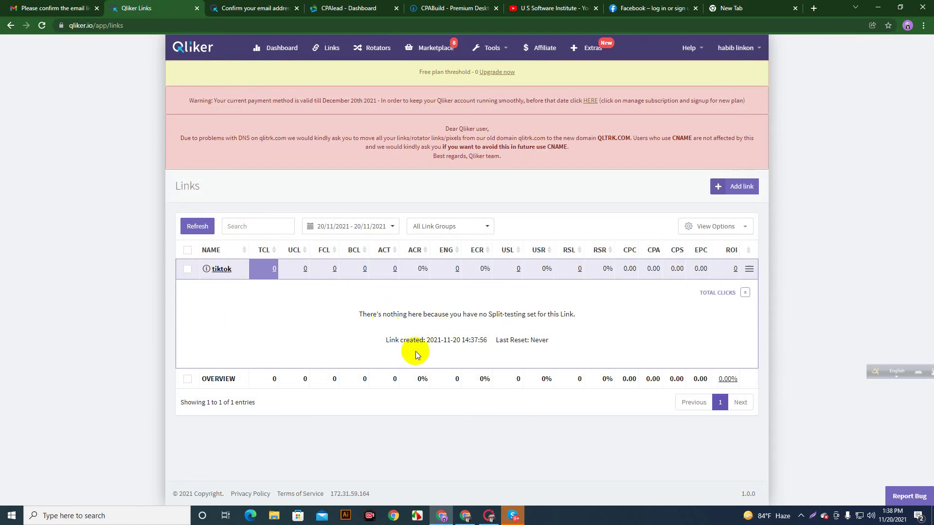
click(271, 267)
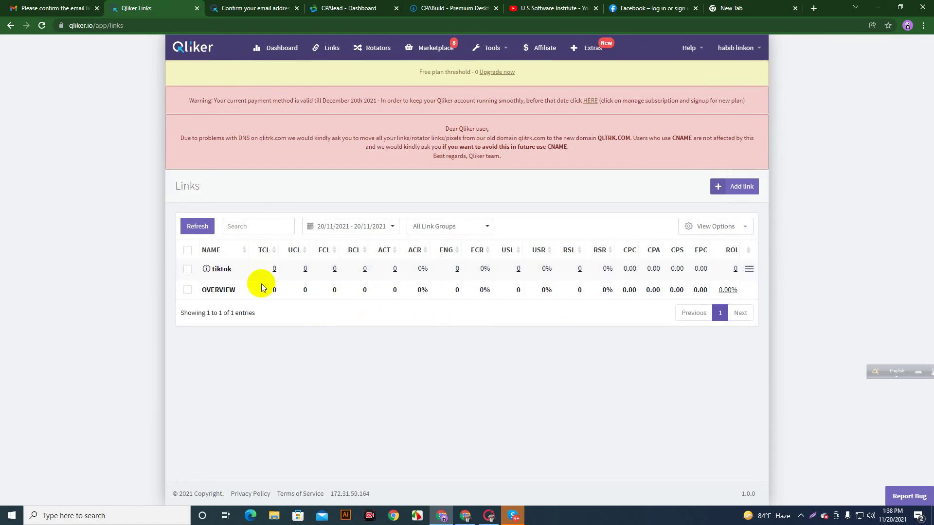
Step: Copy the tiktok link's tracking URL from its actions menu and go to the new tab
click(349, 8)
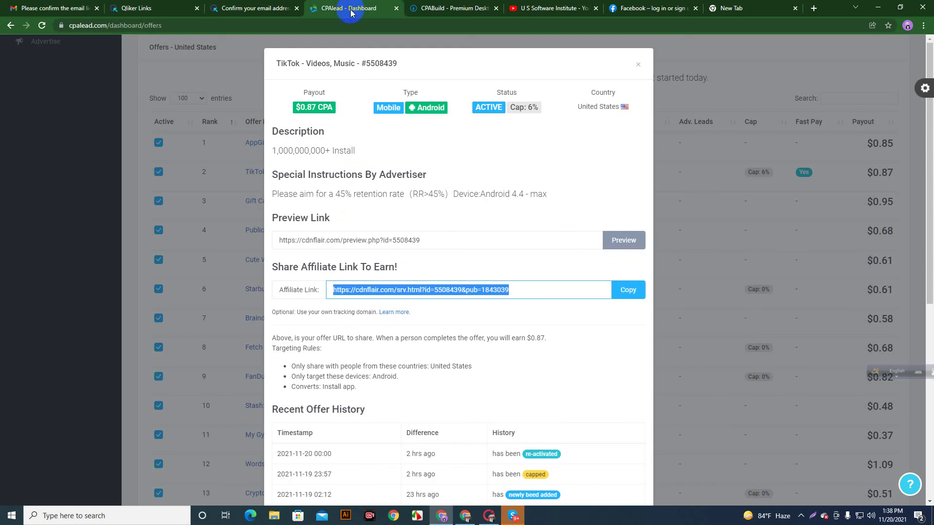
click(182, 8)
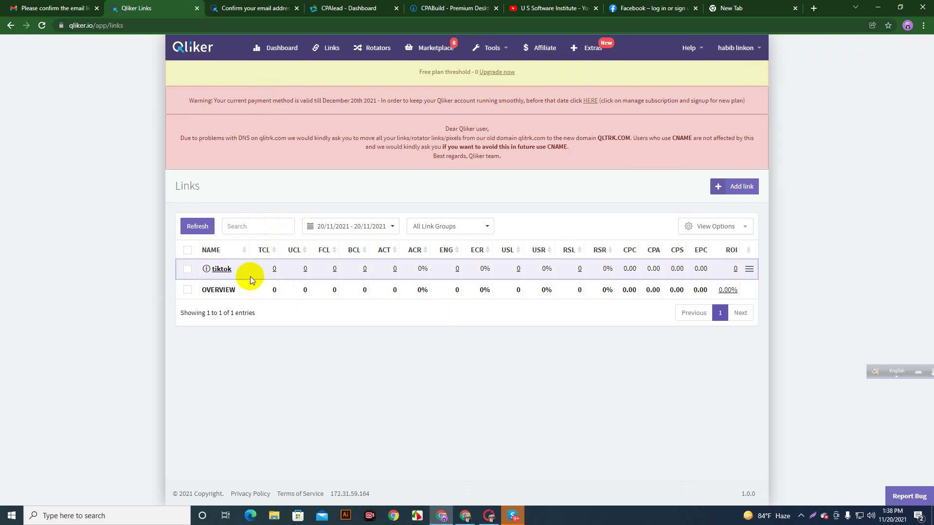
click(749, 270)
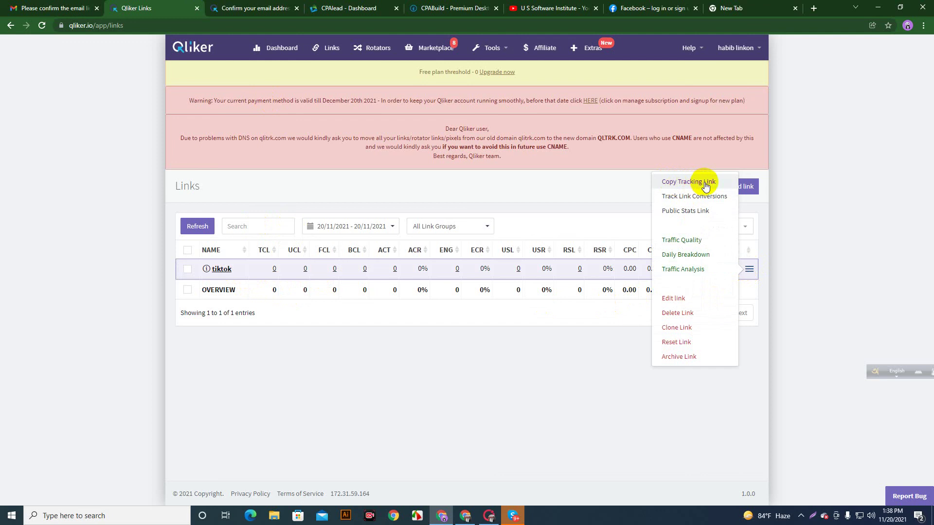
click(687, 183)
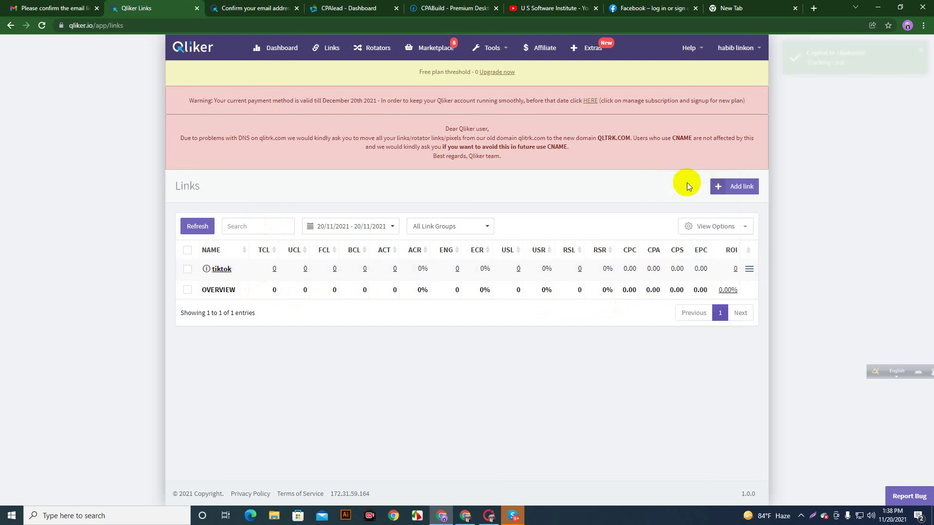
click(730, 8)
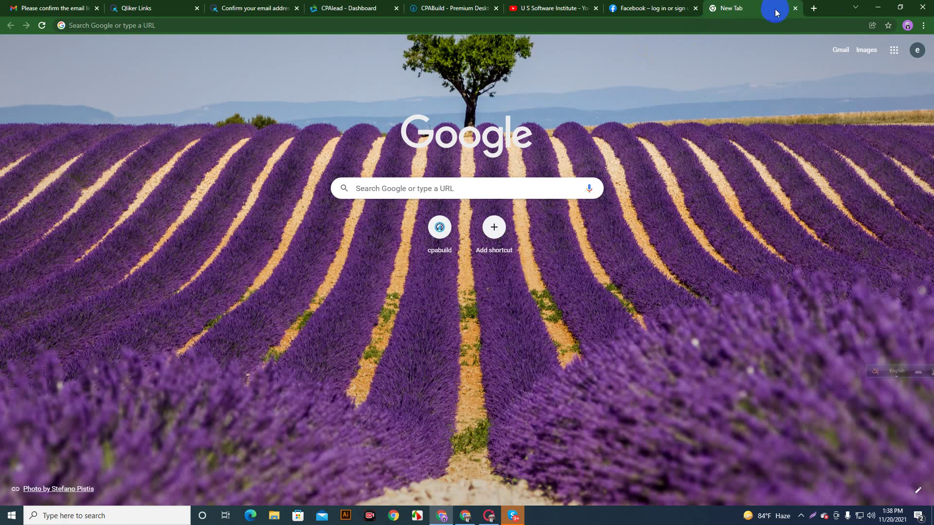
Step: Paste the tracking URL into the new tab's address bar and minimise both Chrome windows
click(259, 27)
key(ctrl+v)
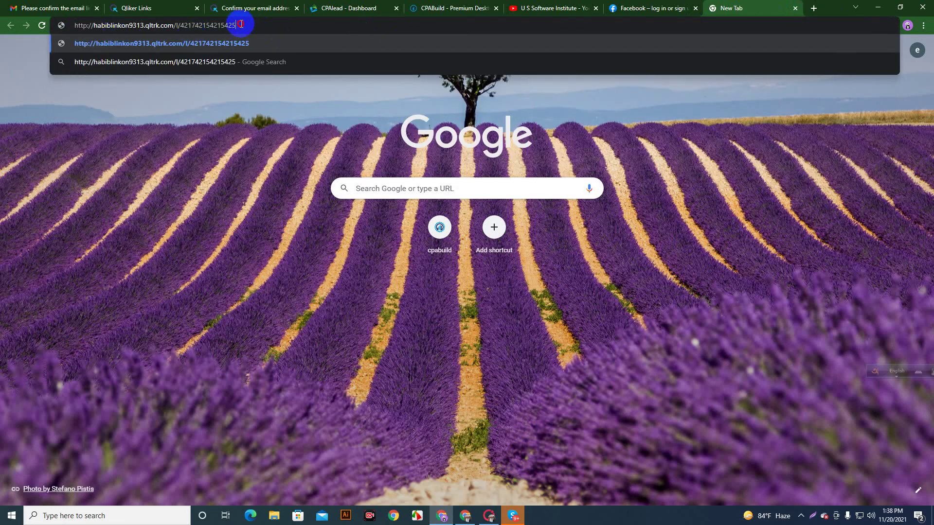
drag(241, 24, 2, 27)
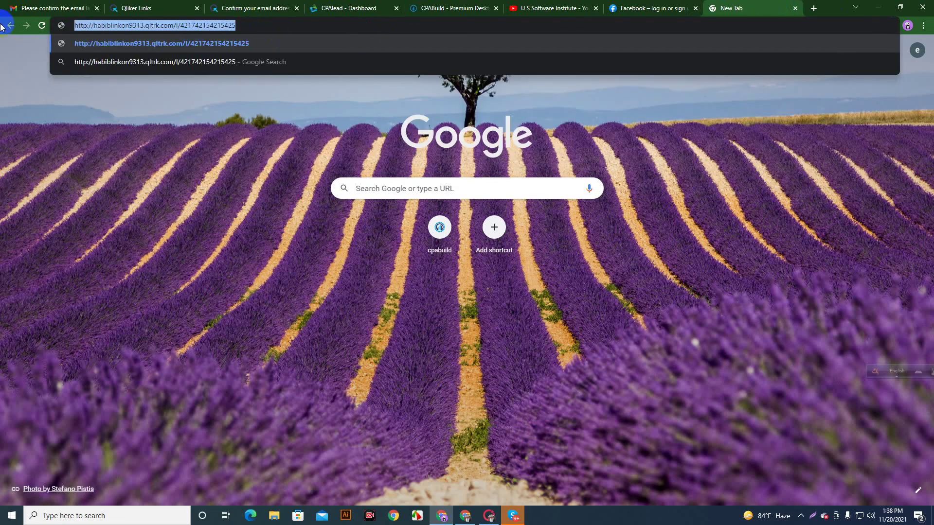
click(878, 7)
click(878, 7)
Step: Paste the tracking URL into New Text Document (2).txt in Notepad, then minimise it
double_click(317, 159)
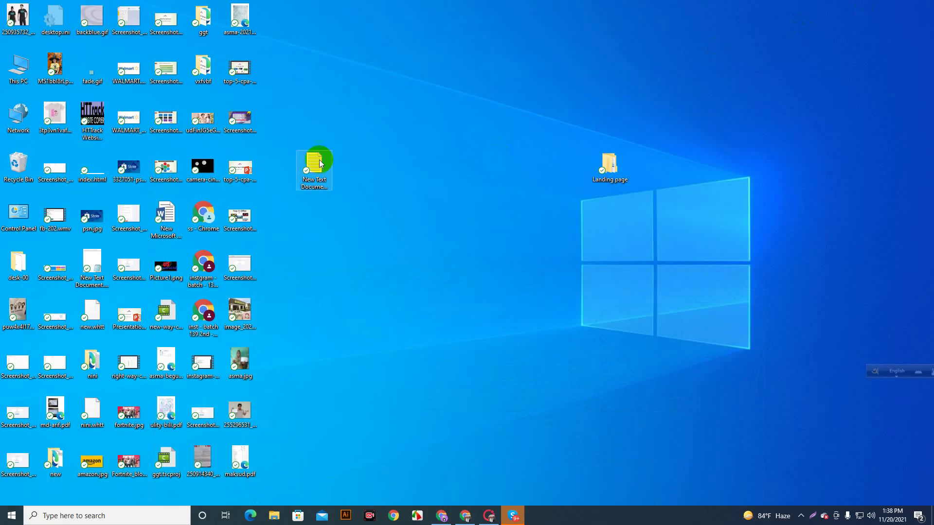
key(ctrl+v)
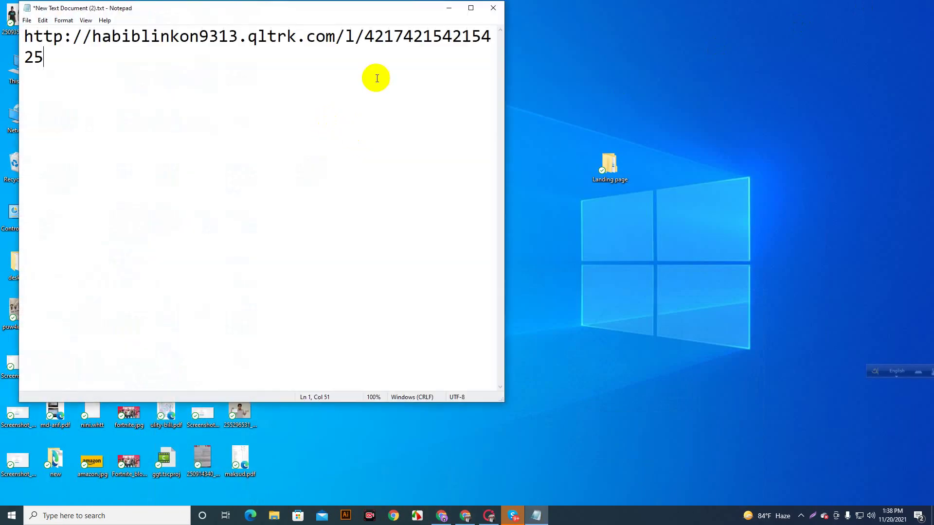
click(469, 10)
drag(515, 32, 2, 21)
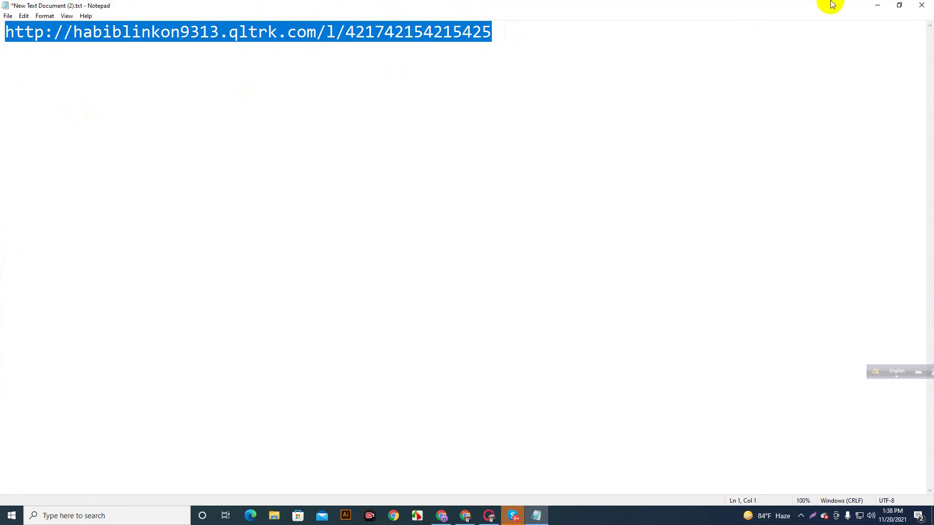
click(877, 6)
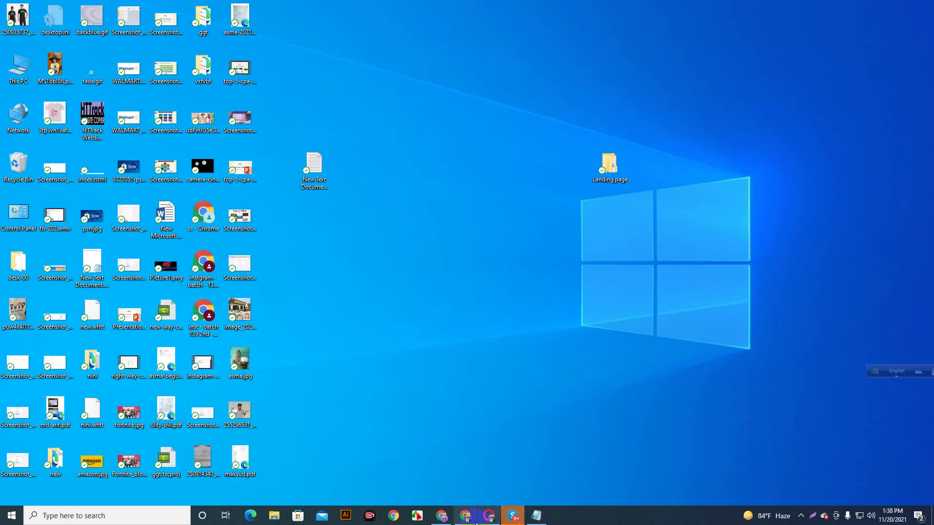
Step: Restore Chrome and open the pasted tracking URL in the new tab
click(456, 517)
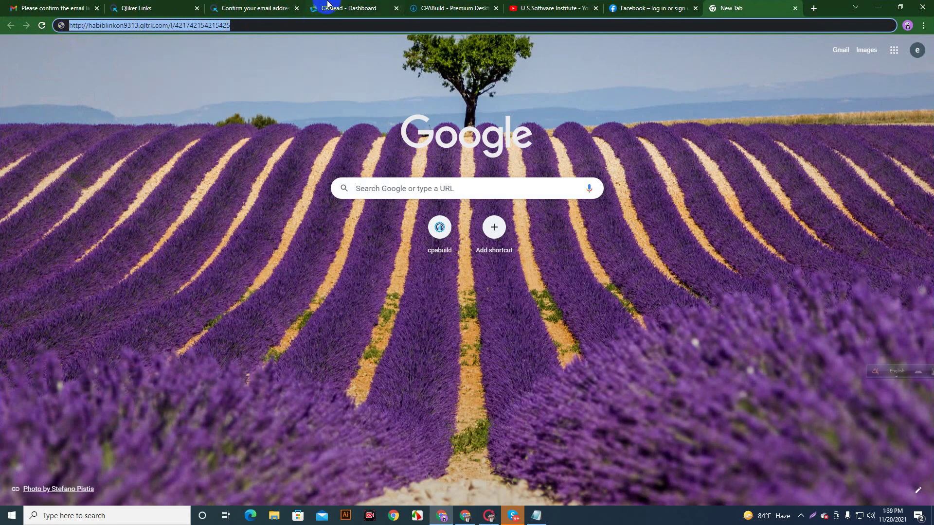
click(328, 5)
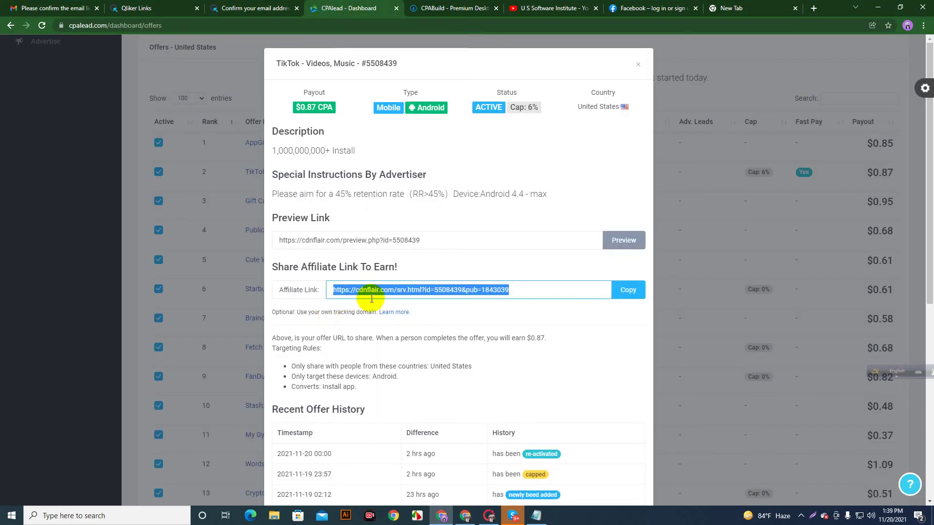
click(693, 7)
click(715, 7)
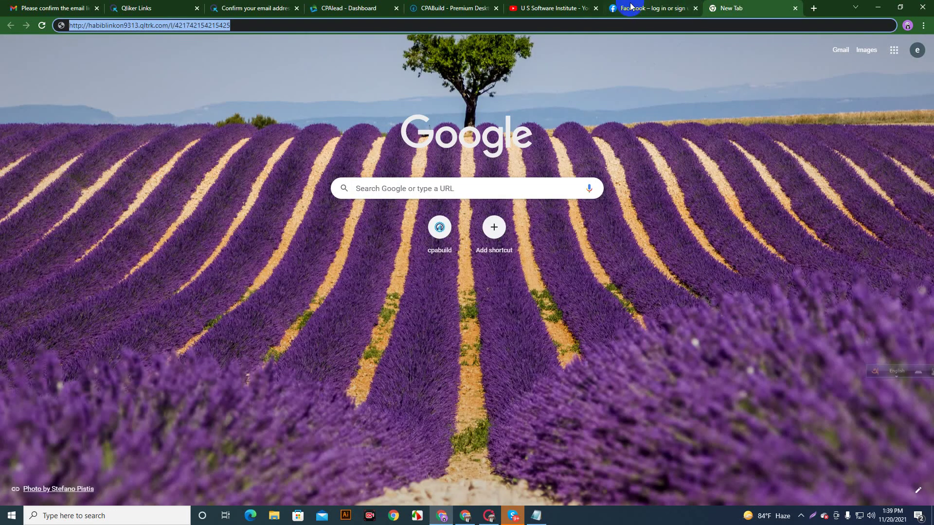
key(Return)
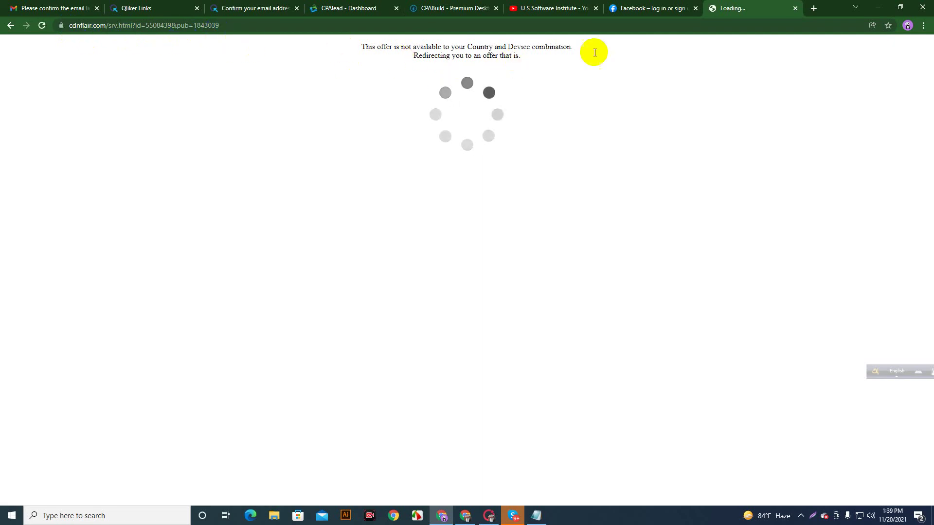
Step: Close the redirected trending page and refresh Qliker's Links table to update click counts
click(236, 24)
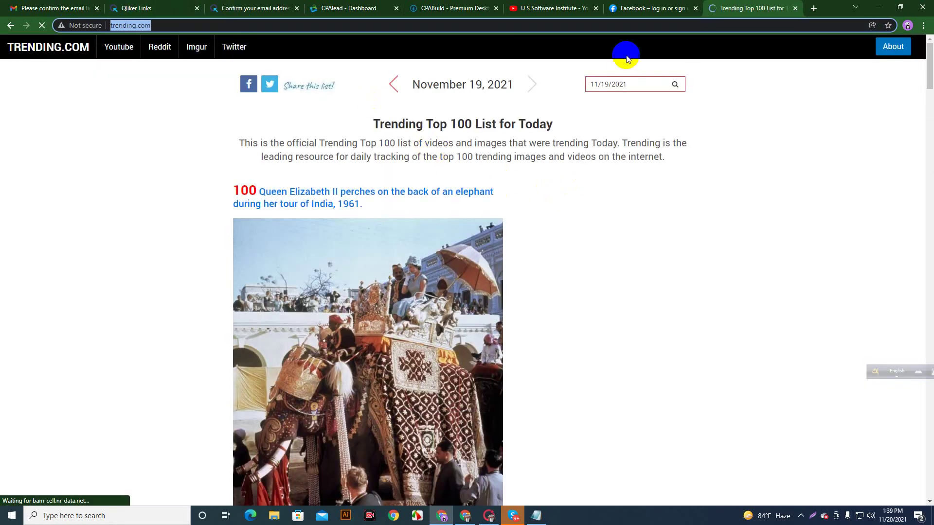
middle_click(724, 8)
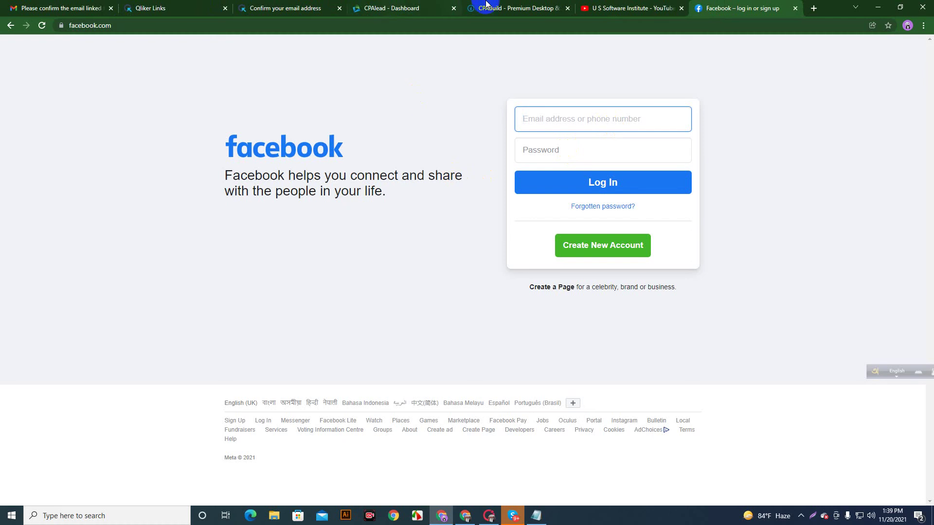
click(426, 8)
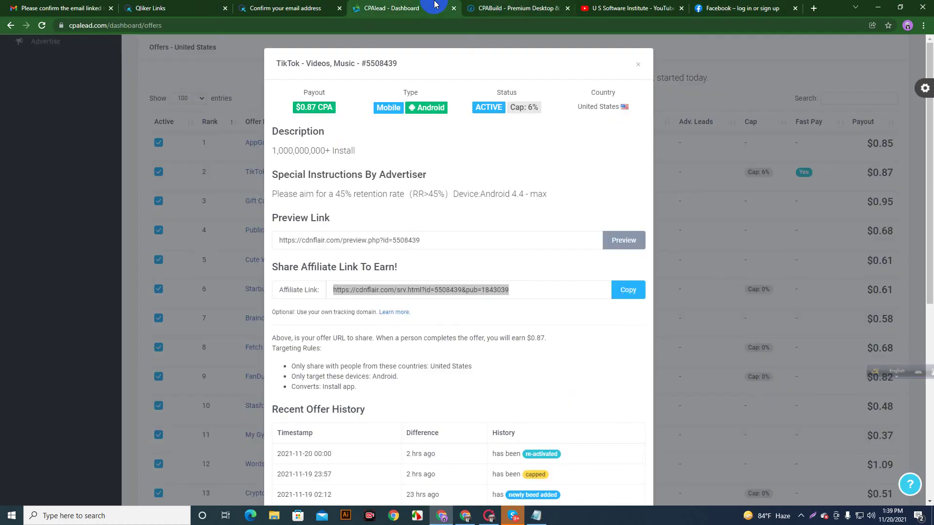
click(146, 6)
click(45, 32)
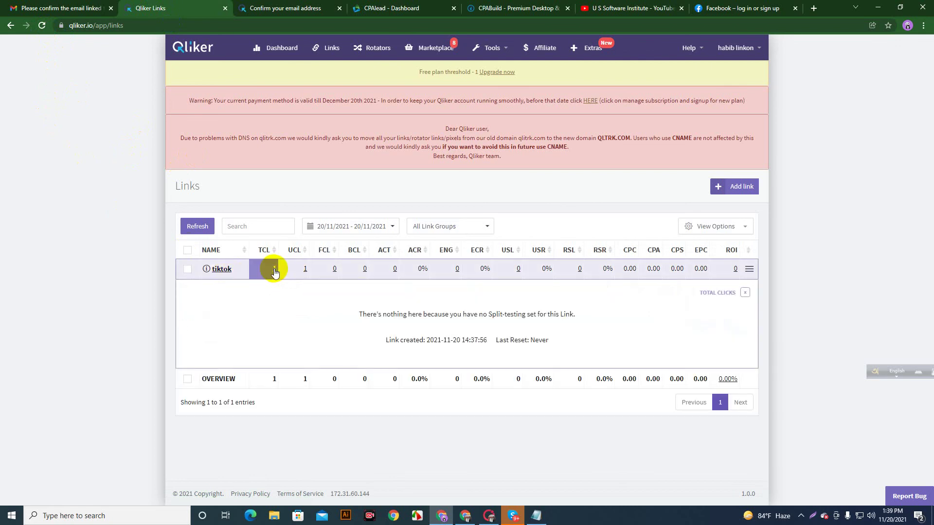
Step: Expand the tiktok link's total and unique clicks details and scroll to its Click Log
click(274, 270)
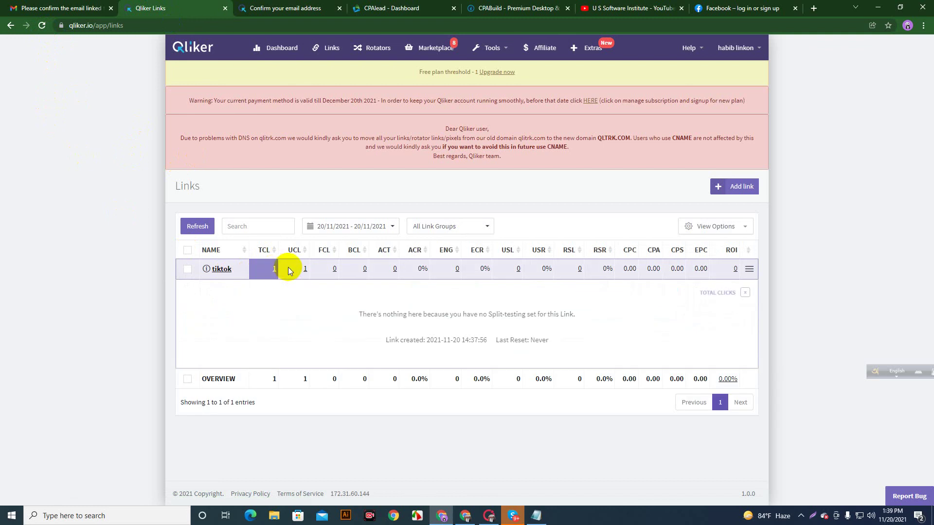
click(305, 269)
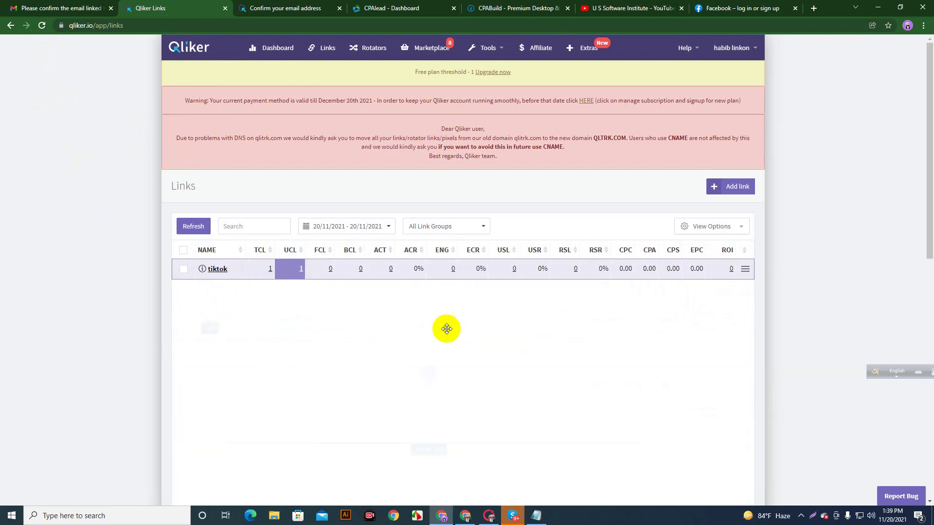
scroll(448, 336, down, 2)
scroll(555, 366, down, 3)
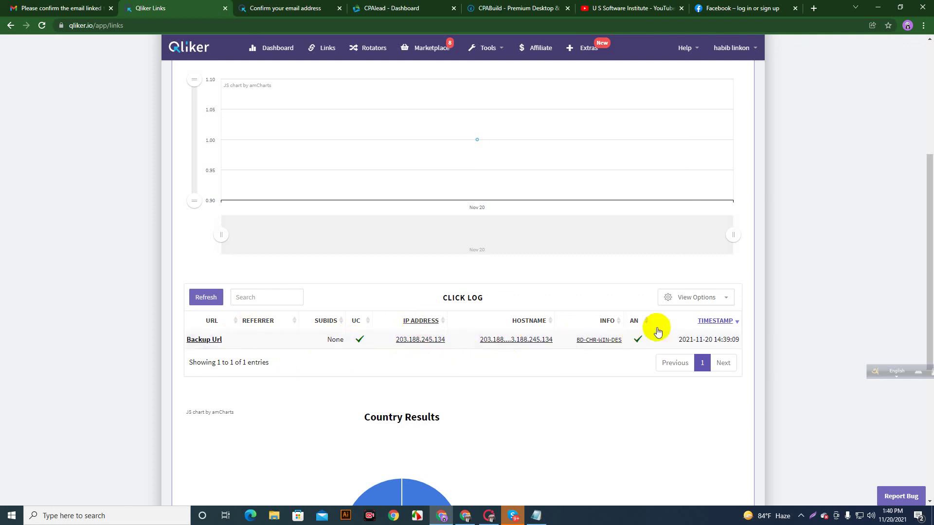
scroll(706, 323, down, 1)
scroll(589, 290, down, 5)
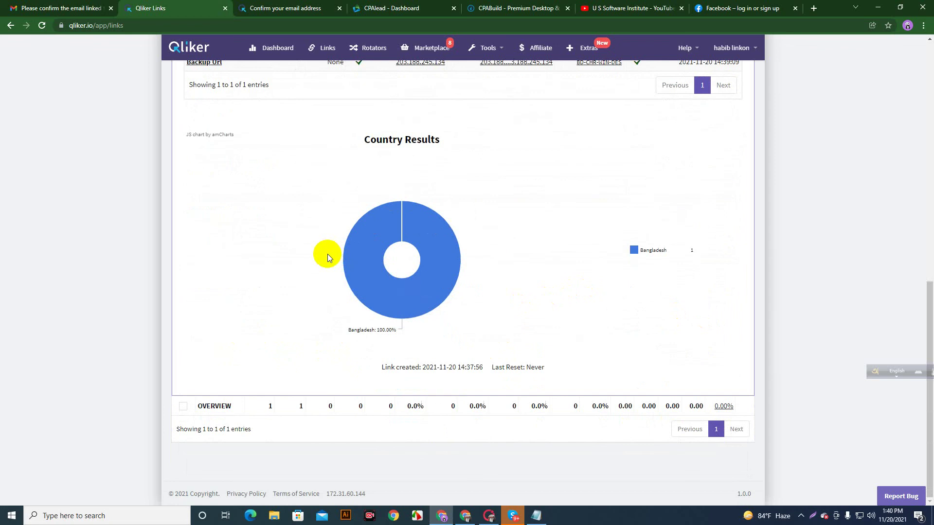
Step: Inspect the 100% Bangladesh slice in the Country Results chart, then go to CPABuild
click(394, 313)
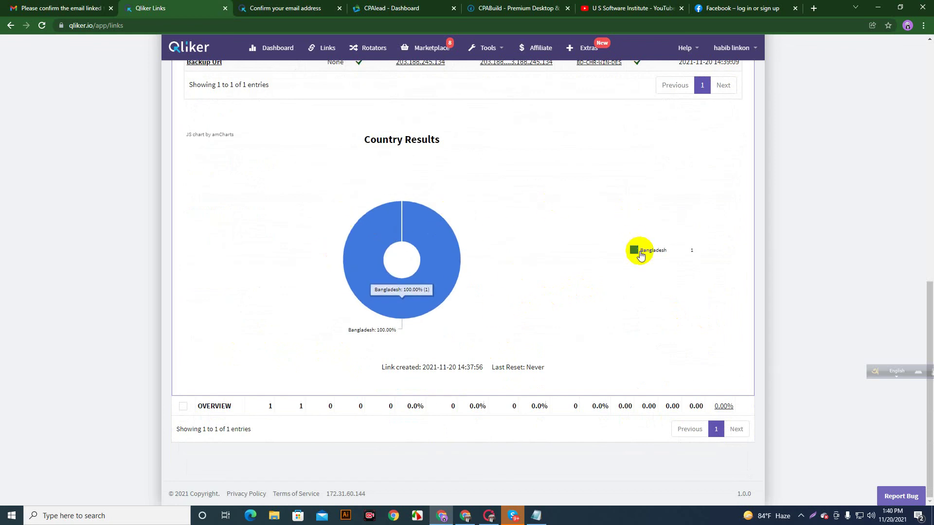
scroll(244, 211, up, 1)
scroll(244, 211, up, 5)
scroll(386, 235, down, 3)
scroll(553, 382, up, 5)
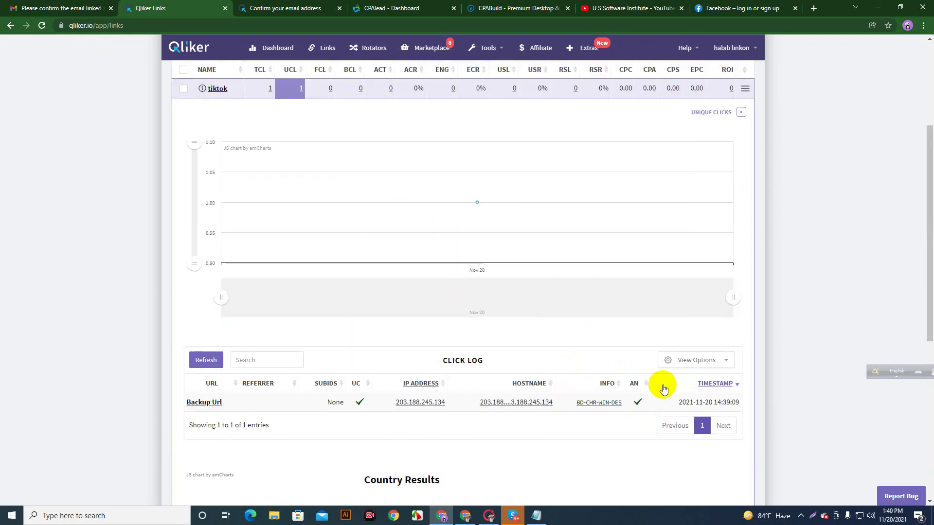
scroll(531, 363, up, 3)
scroll(531, 364, up, 1)
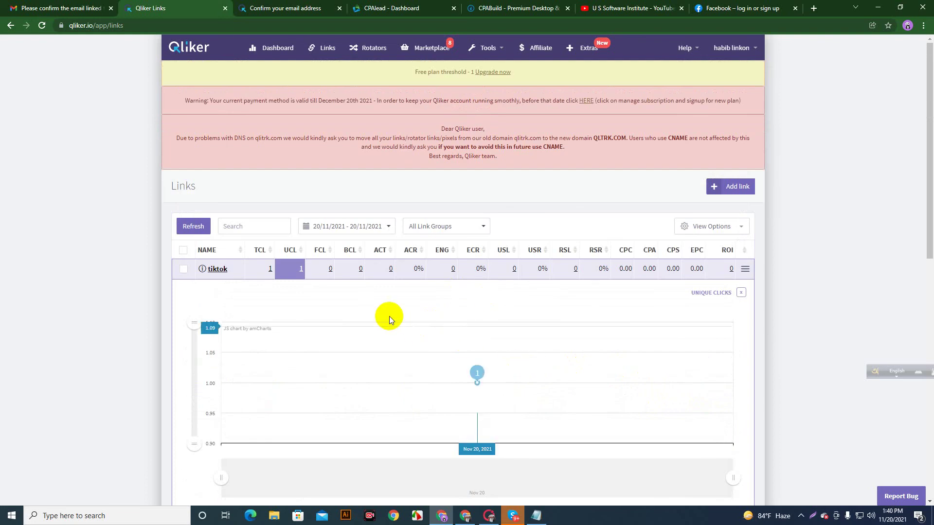
scroll(269, 179, down, 7)
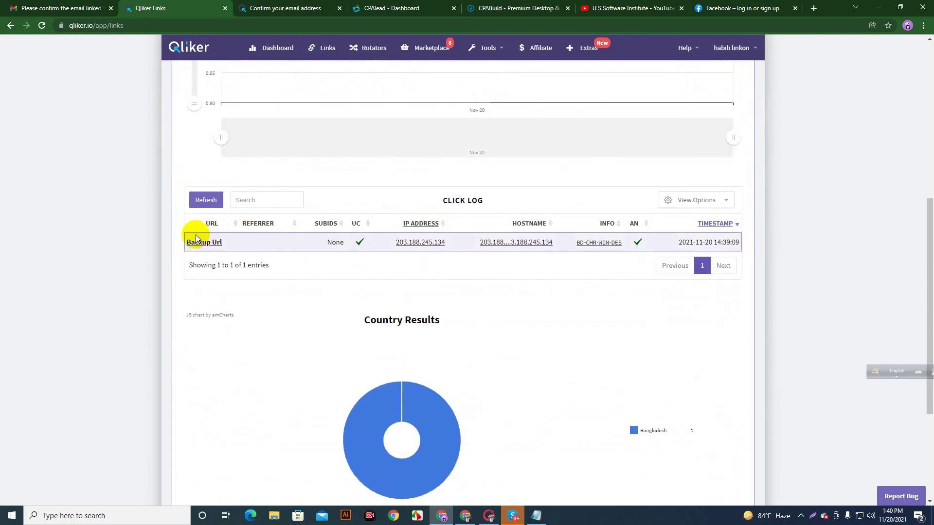
scroll(182, 293, up, 4)
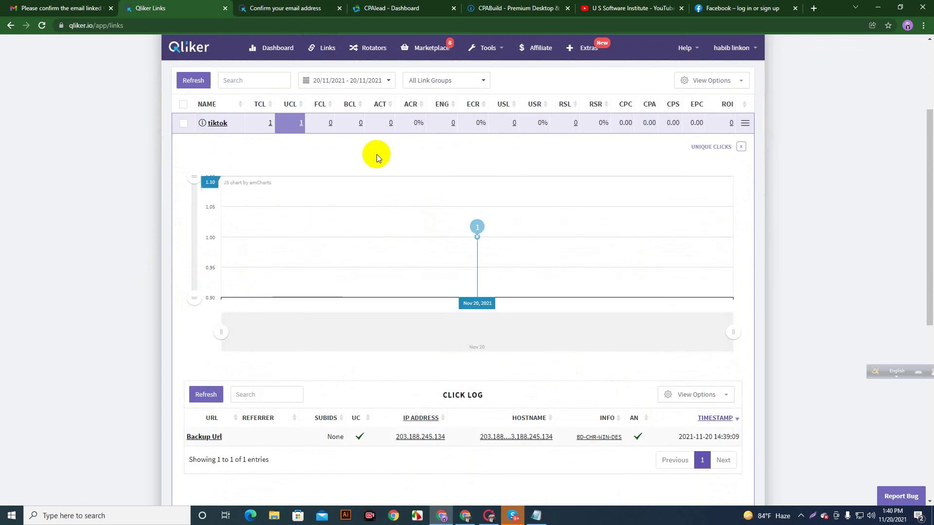
click(494, 4)
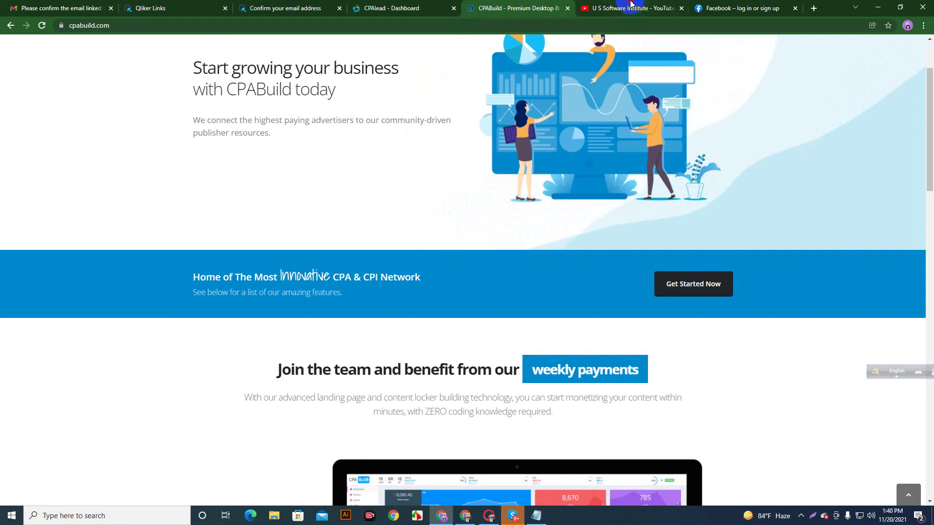
Step: Switch to the U S Software Institute YouTube channel tab
click(608, 8)
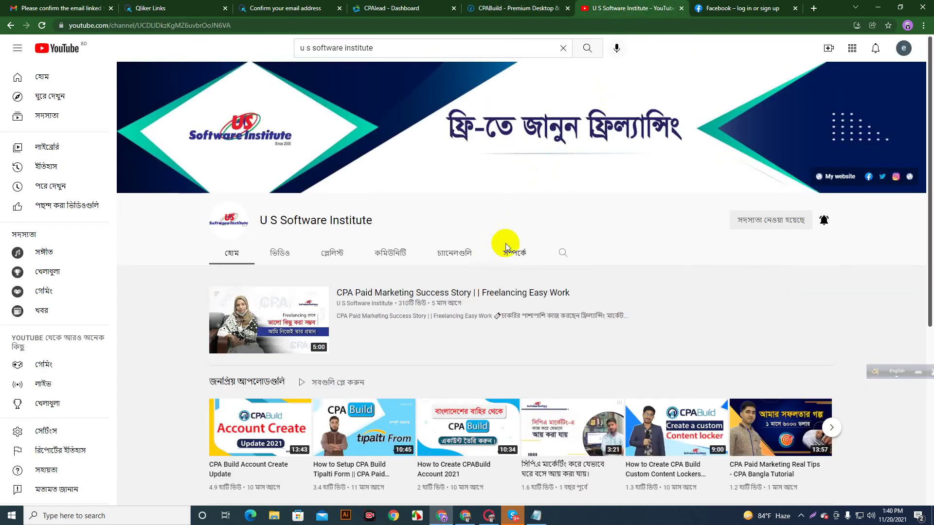
scroll(506, 243, down, 6)
scroll(512, 247, up, 5)
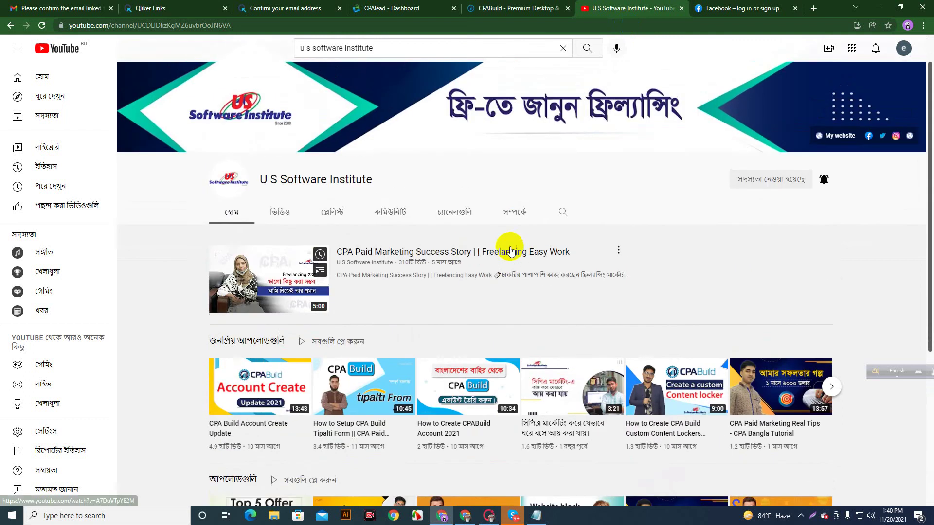
Step: Start a Skype search across people, groups and messages, then bring up the Facebook page window
click(514, 516)
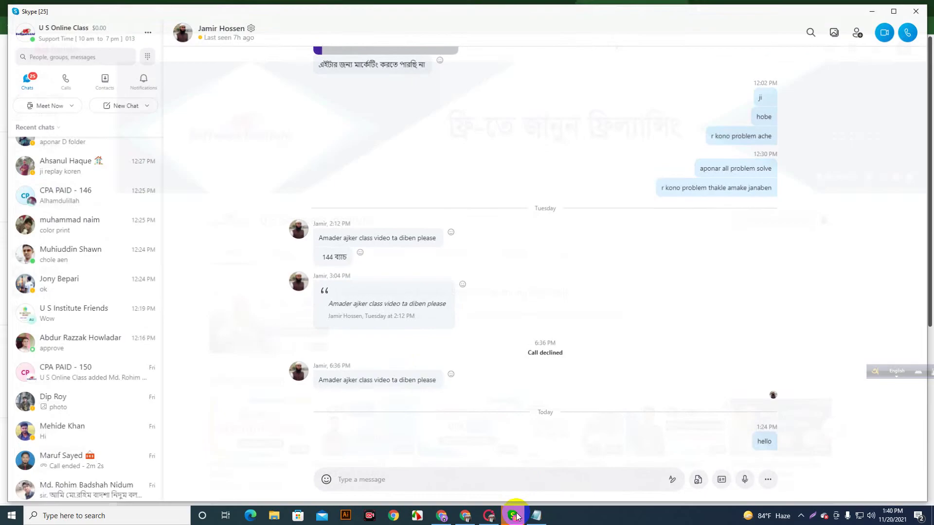
scroll(63, 156, up, 7)
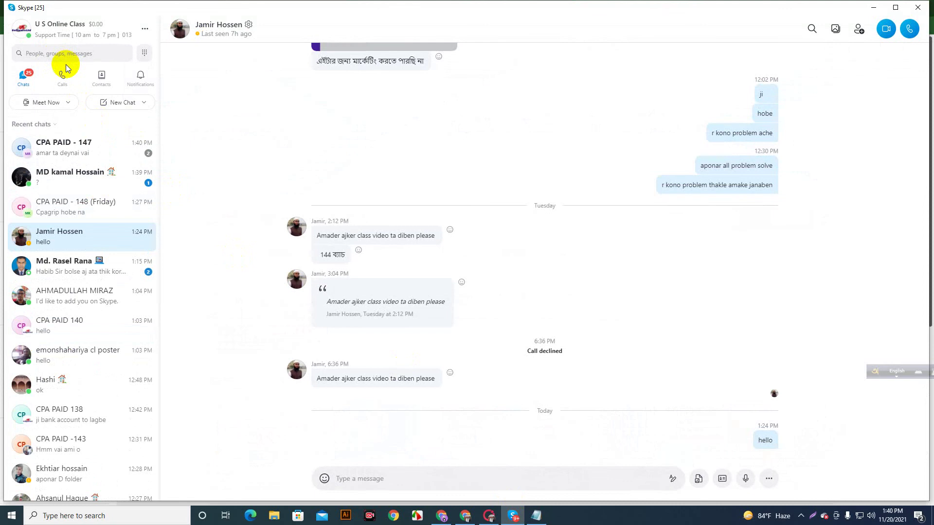
scroll(128, 160, down, 2)
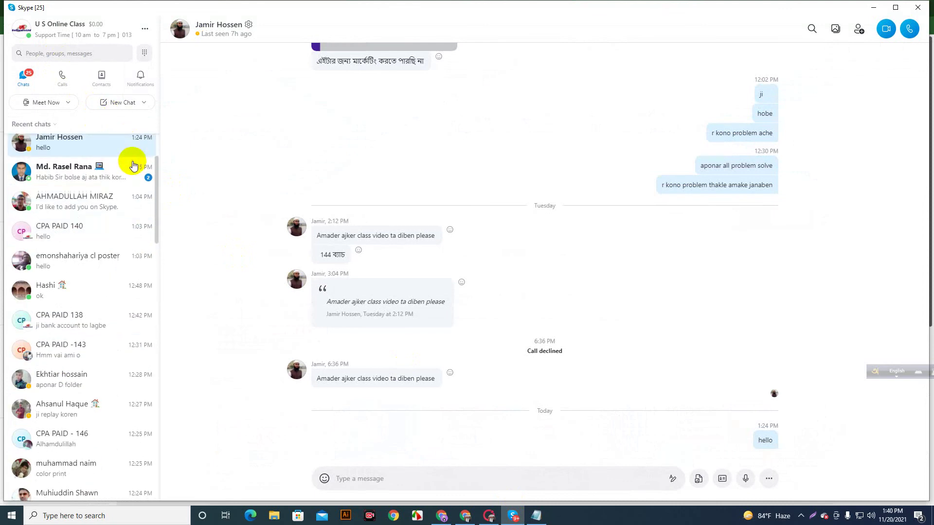
click(66, 54)
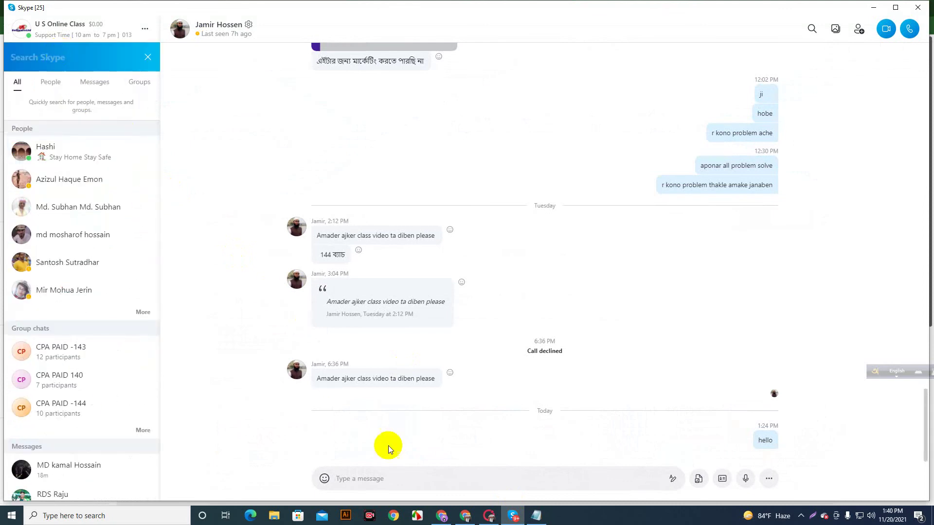
click(467, 516)
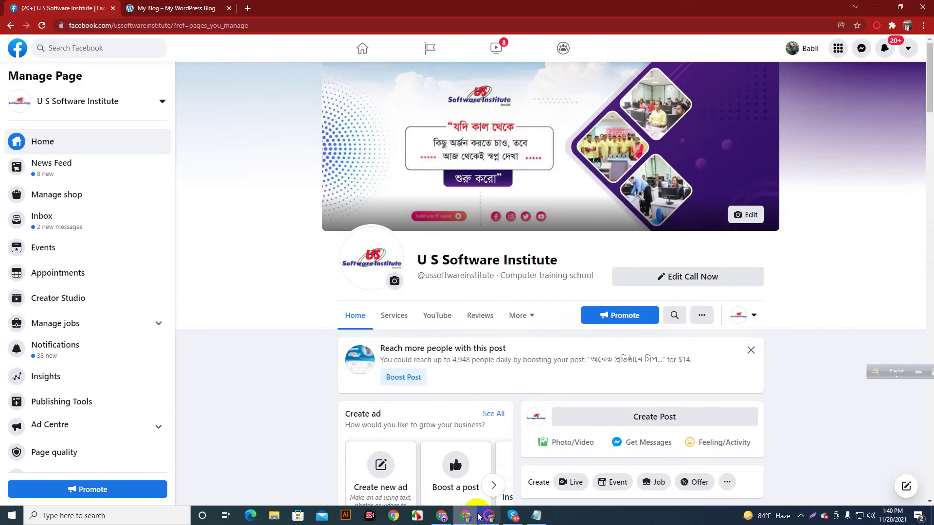
Step: Scroll through the posts on the U S Software Institute Facebook page
scroll(590, 329, down, 14)
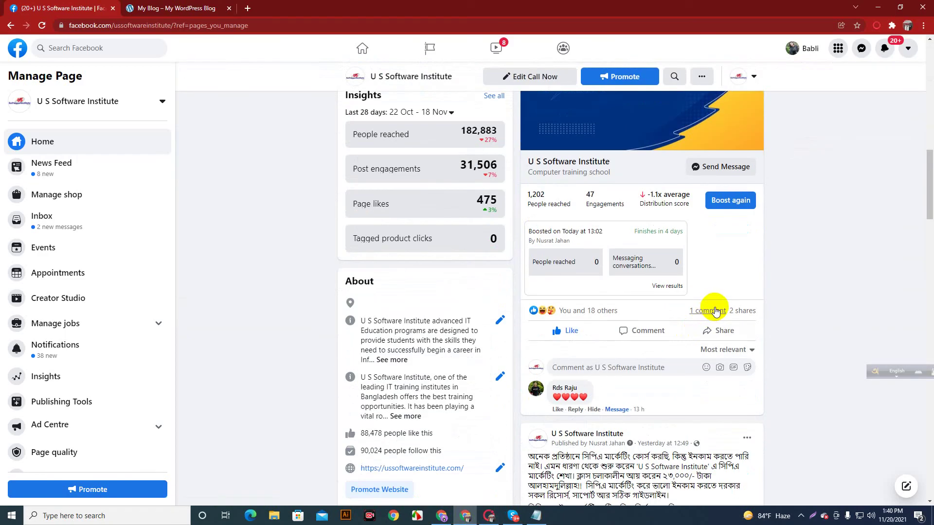
scroll(715, 311, down, 10)
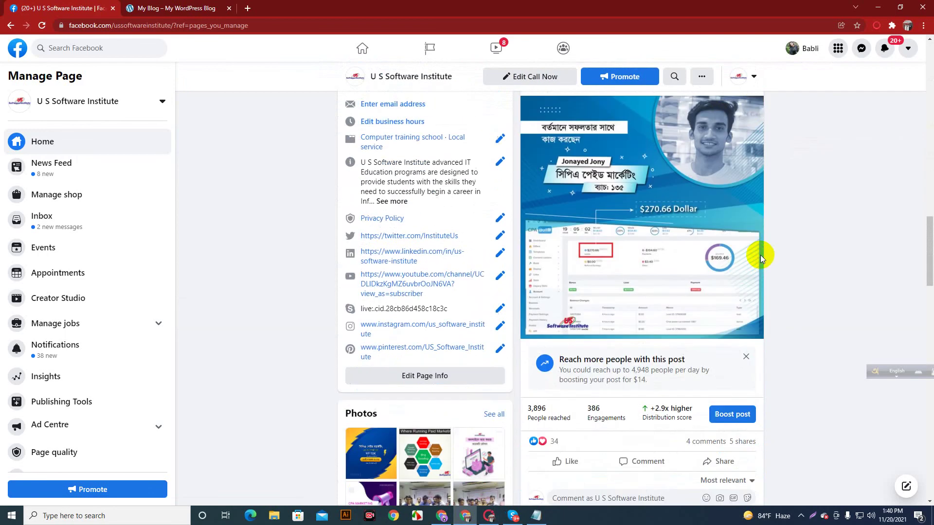
scroll(761, 253, down, 5)
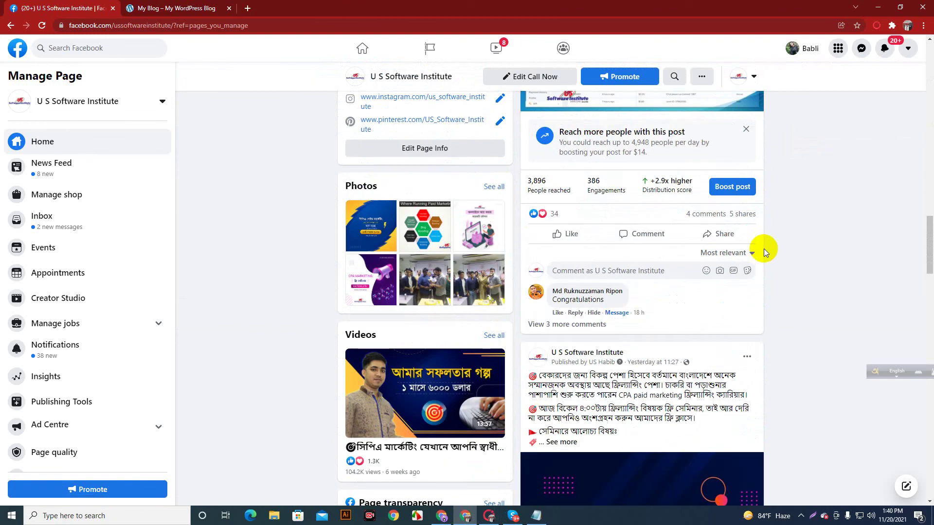
scroll(764, 249, up, 5)
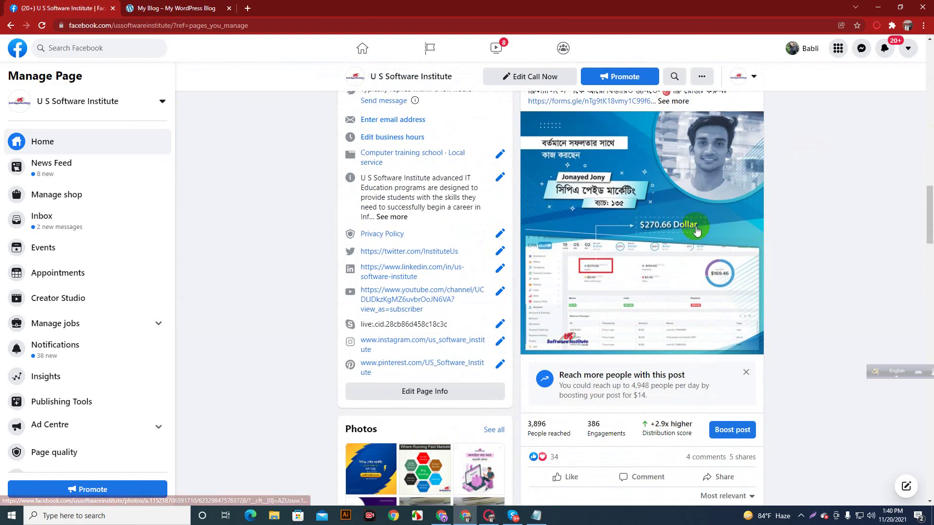
scroll(701, 229, up, 1)
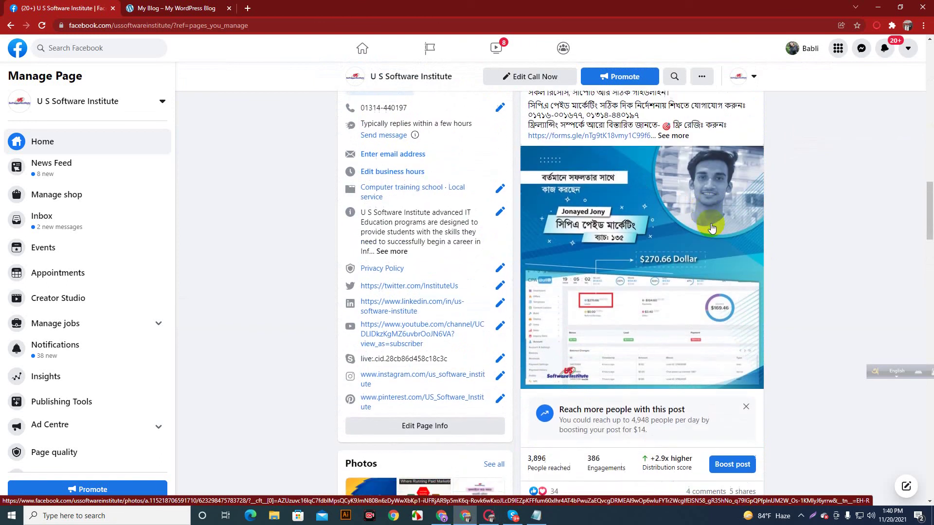
scroll(744, 214, down, 12)
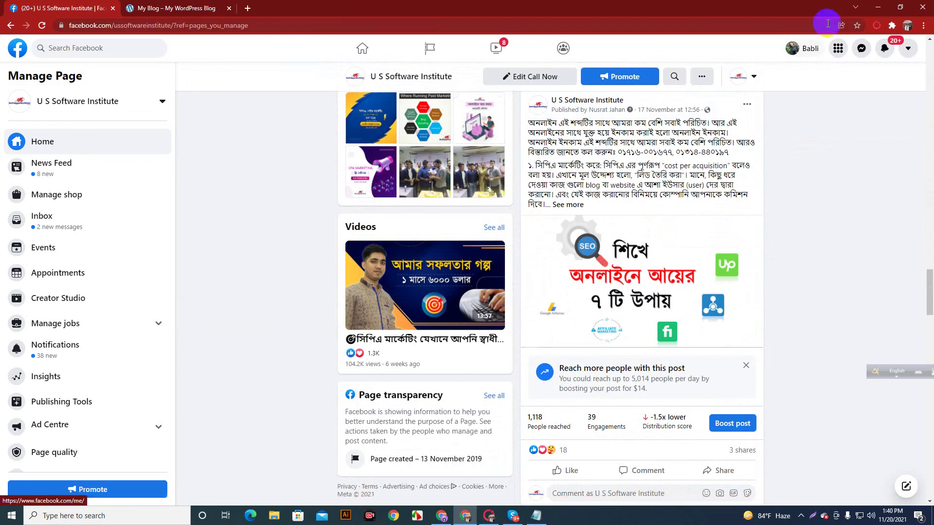
Step: Bring Skype forward, close its search panel to show recent chats, and minimize it
click(518, 519)
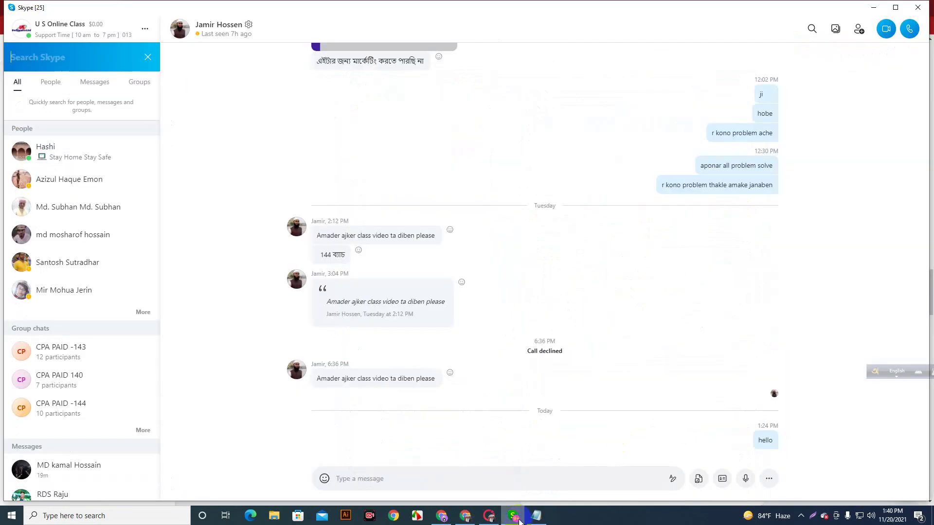
click(146, 56)
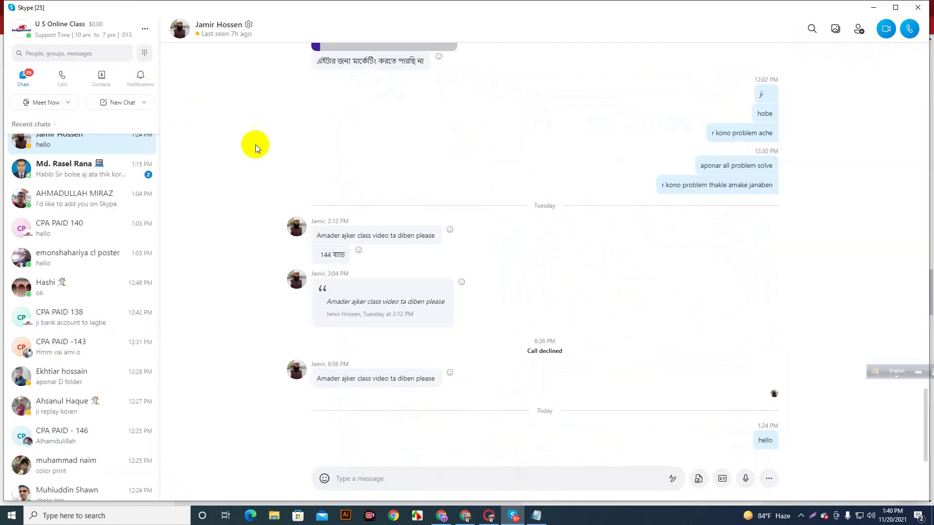
scroll(42, 236, up, 3)
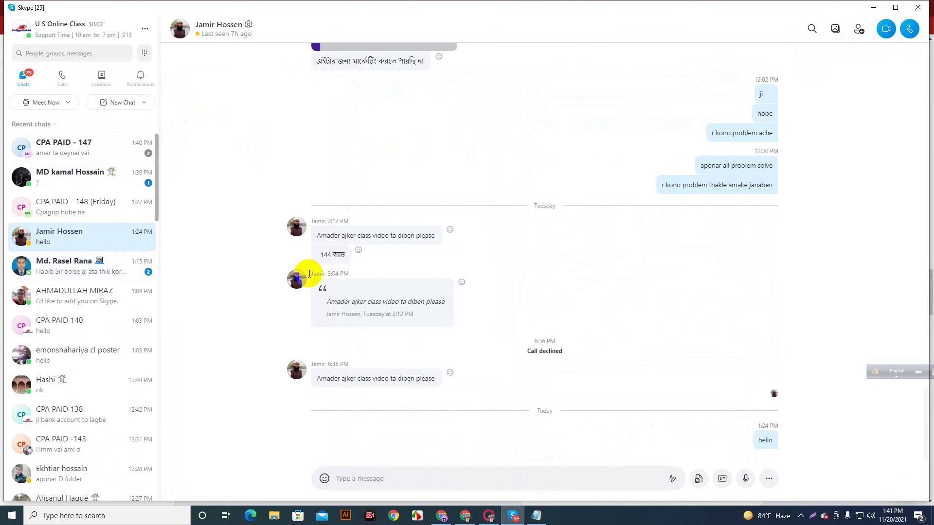
click(870, 12)
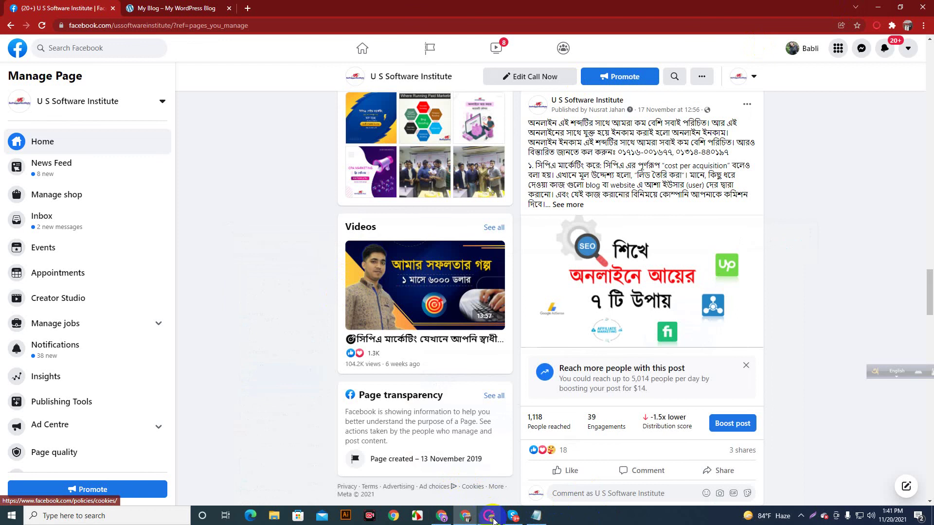
mouse_move(518, 521)
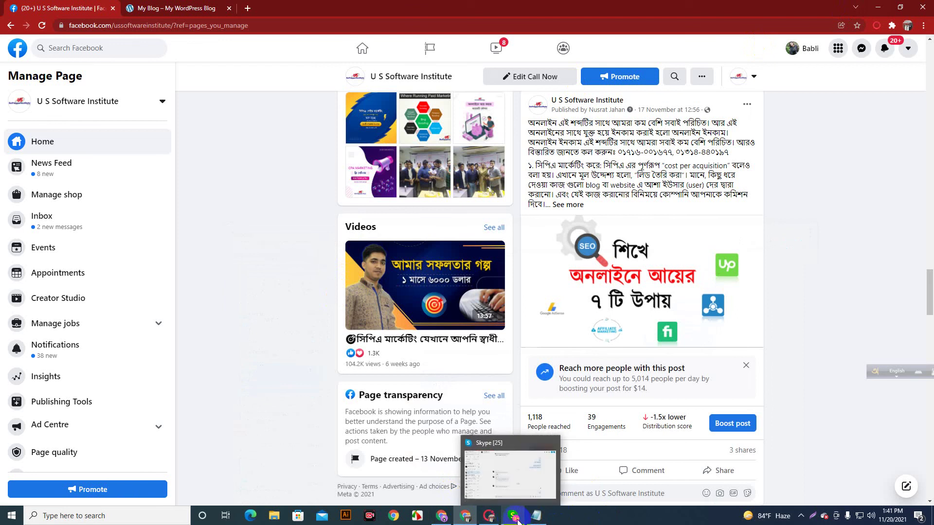
click(465, 517)
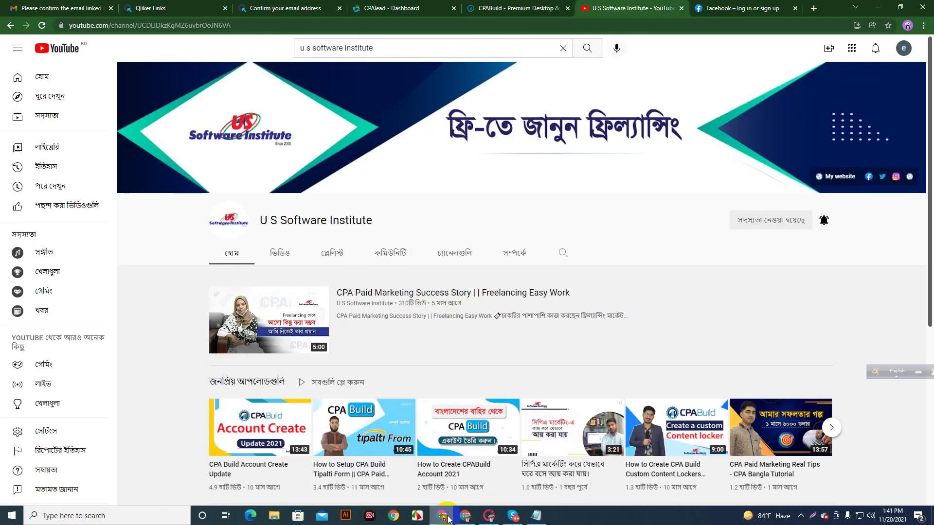
scroll(471, 209, down, 6)
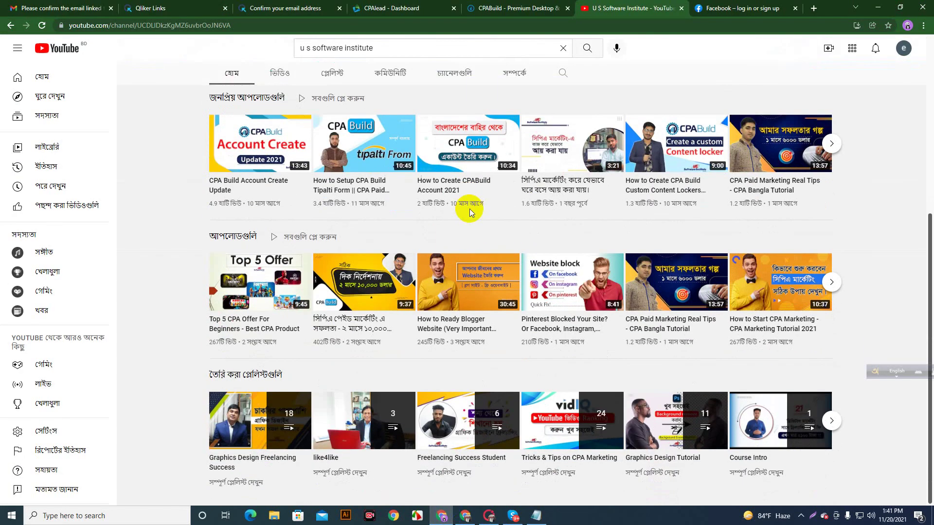
scroll(554, 184, up, 5)
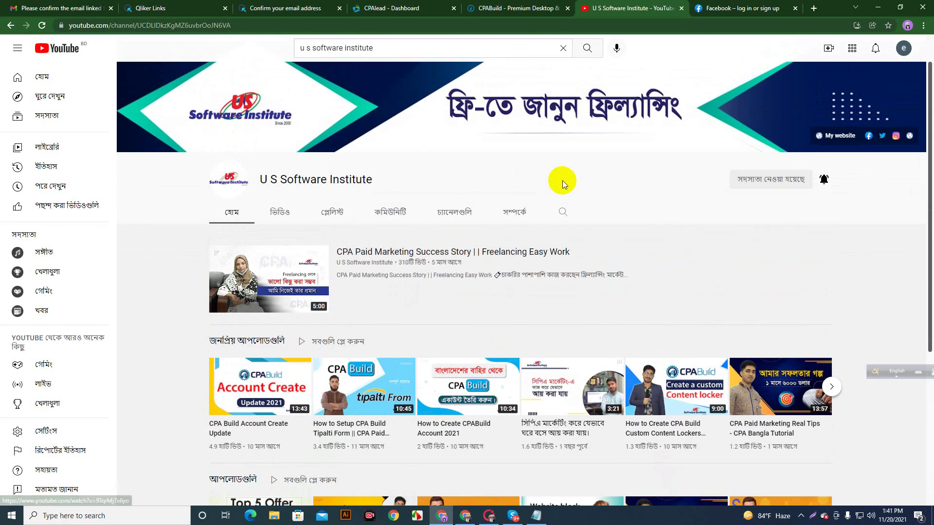